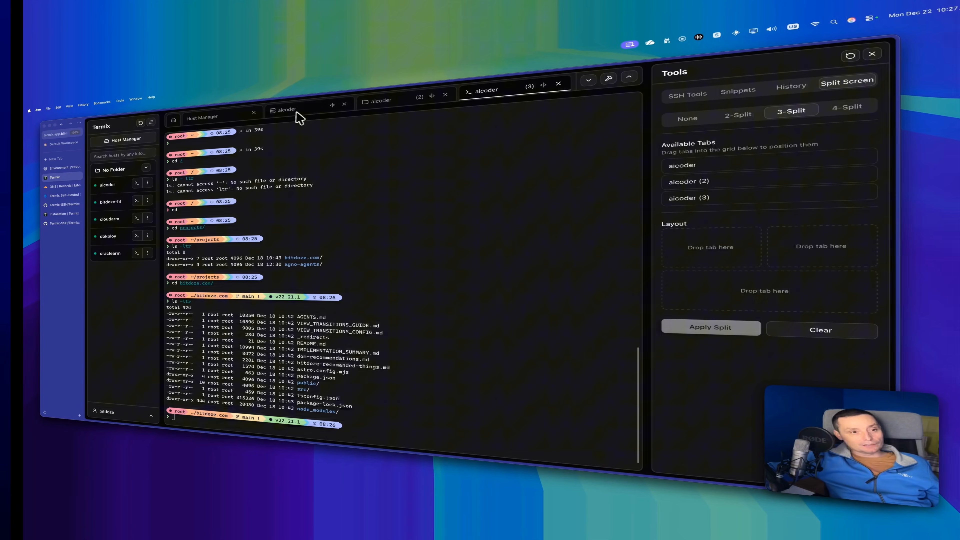
Assign the first aicoder tab to the first pane of the 3-split layout.
left_click_drag(690, 168, 698, 249)
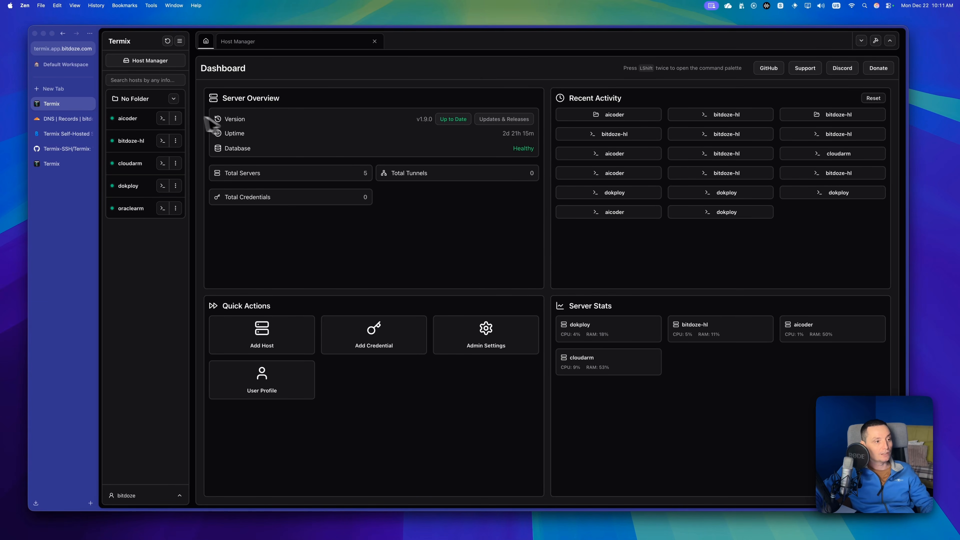
Open the server details of the dokploy host to view its resource usage and system information.
left_click(176, 186)
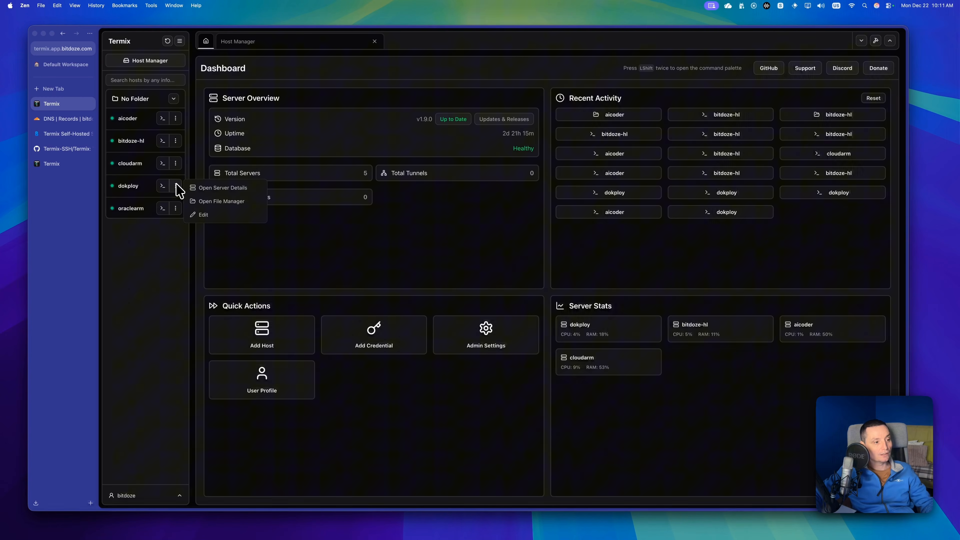
left_click(192, 188)
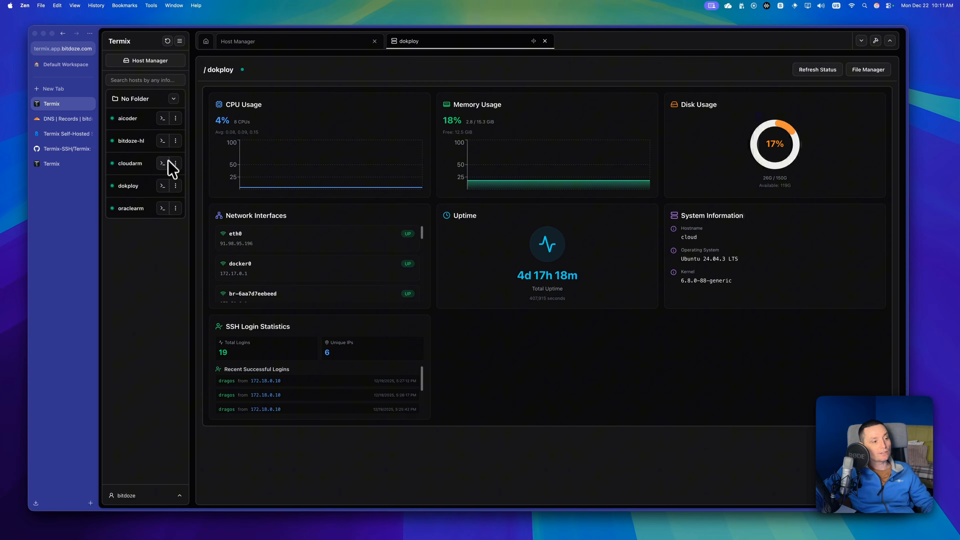
Open an SSH terminal on the dokploy host and list the home directory with ls -ltr.
left_click(163, 186)
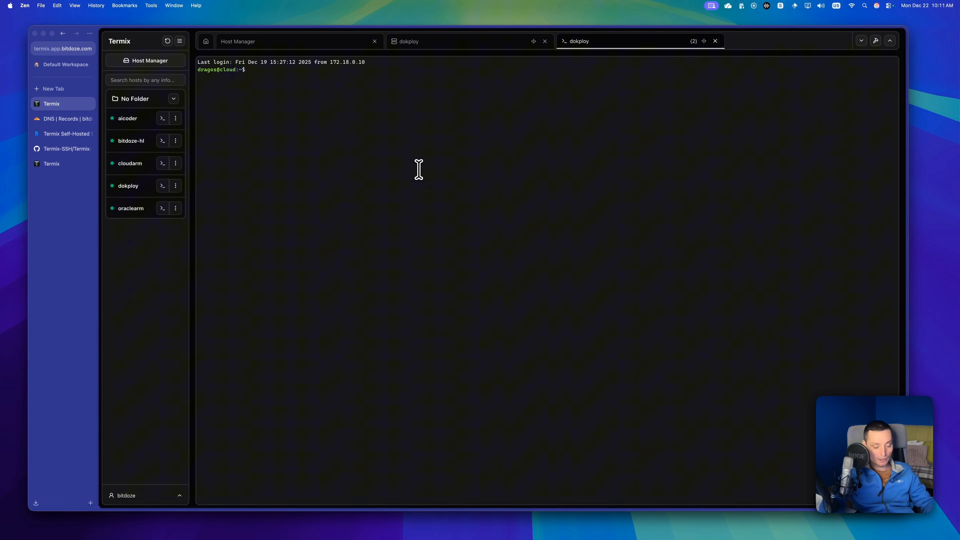
type("ls -ltr")
key("Return")
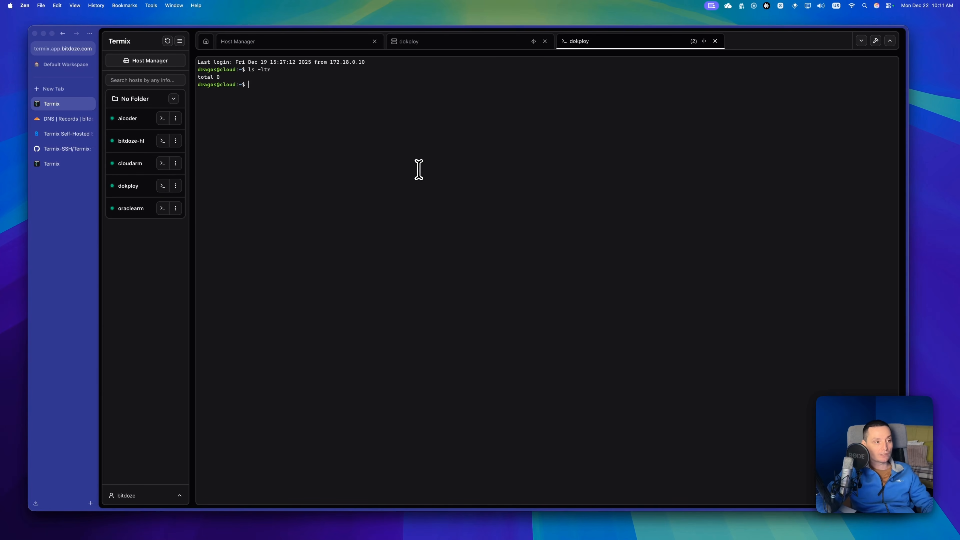
Open the dokploy host's file manager and view its root directory in list view, returning to grid view.
left_click(177, 186)
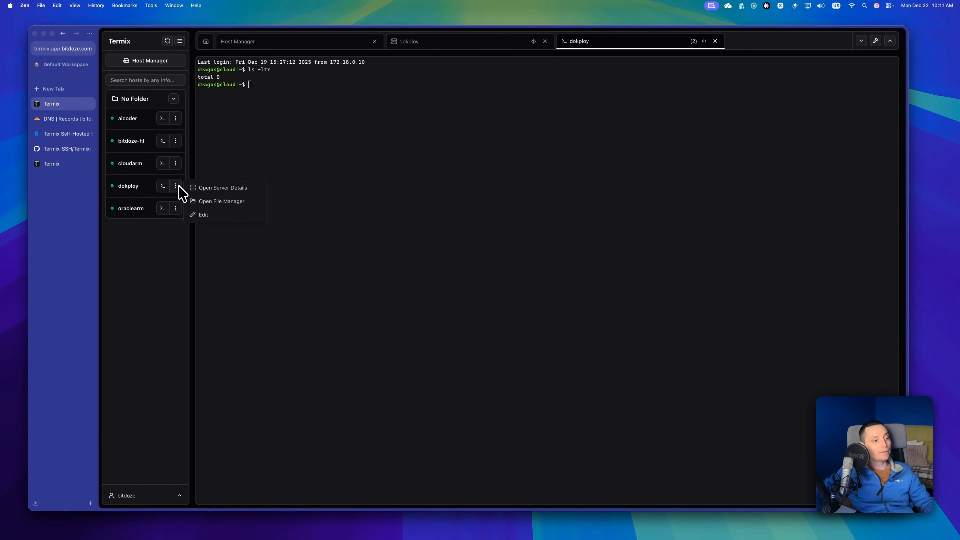
left_click(209, 202)
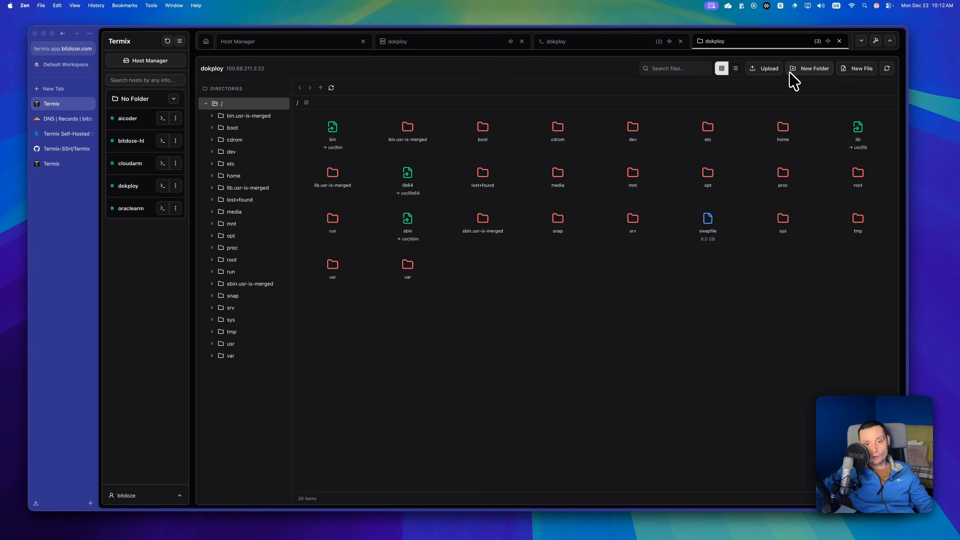
left_click(732, 69)
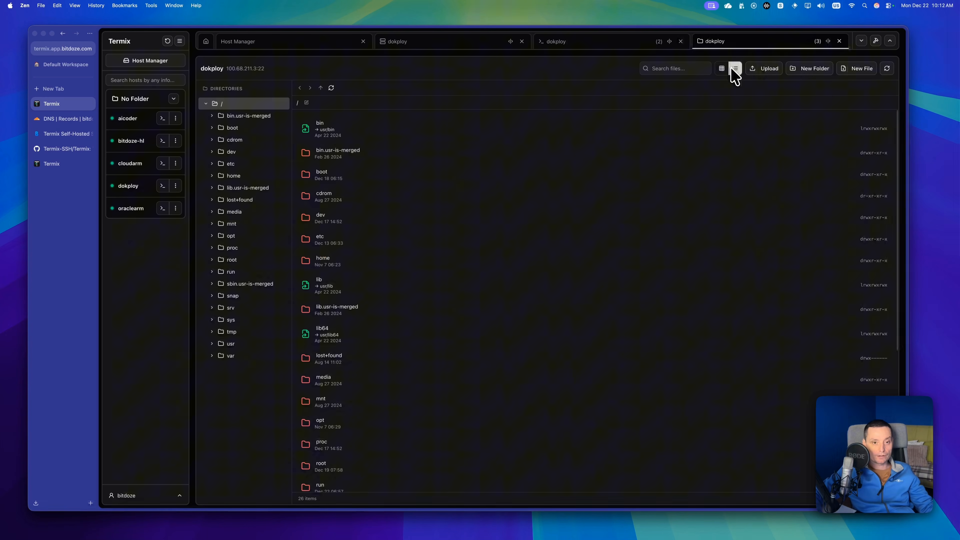
left_click(721, 69)
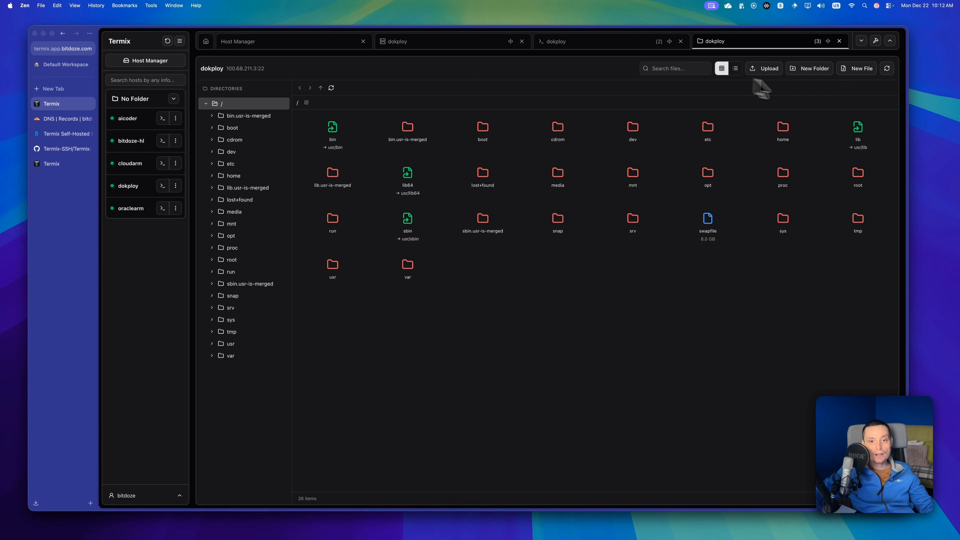
Look through the SSH Tools, Snippets, History and Split Screen tools, and open a terminal on the bitdoze-hl host.
left_click(875, 41)
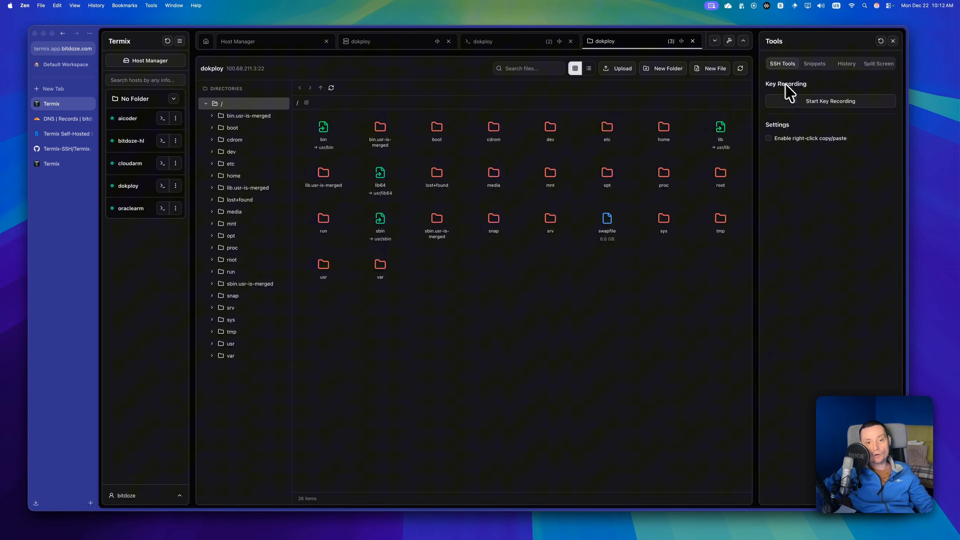
left_click(815, 64)
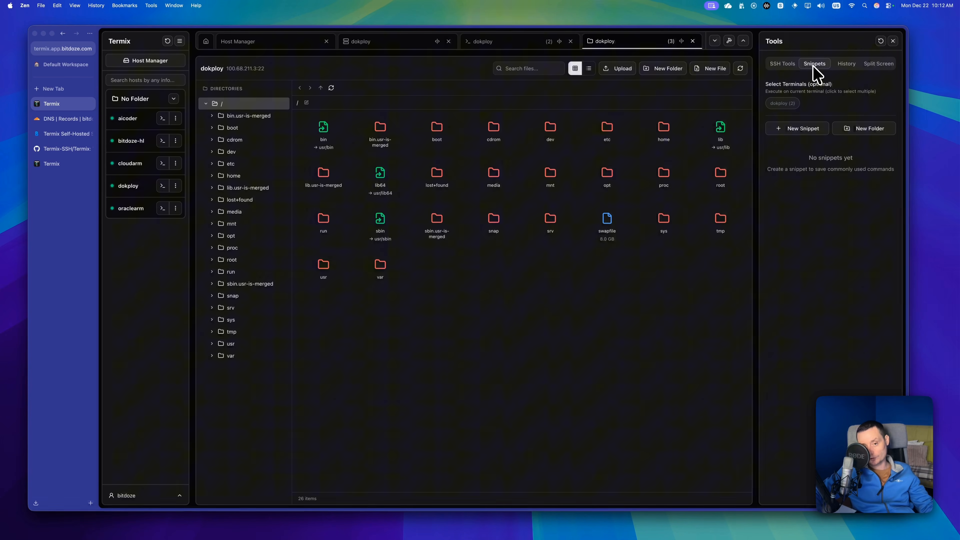
left_click(840, 67)
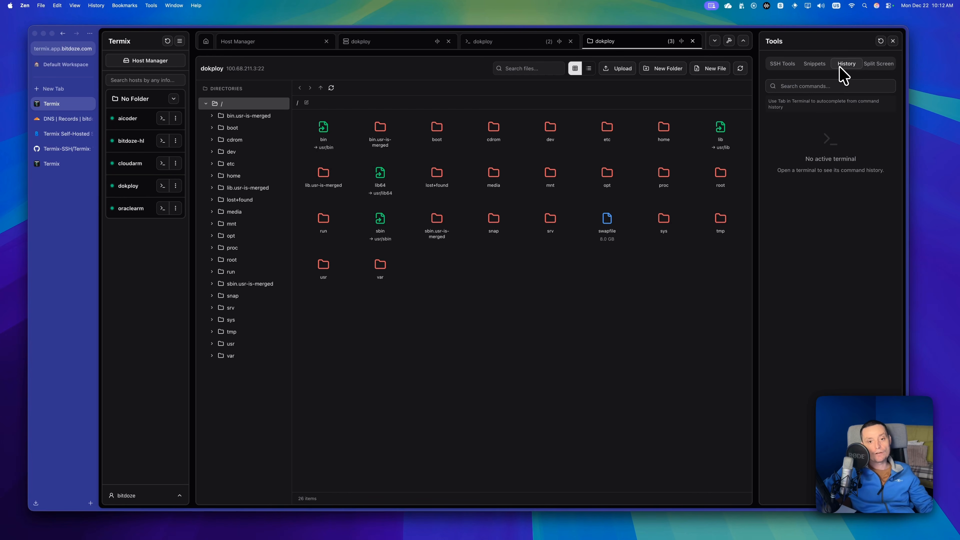
left_click(868, 65)
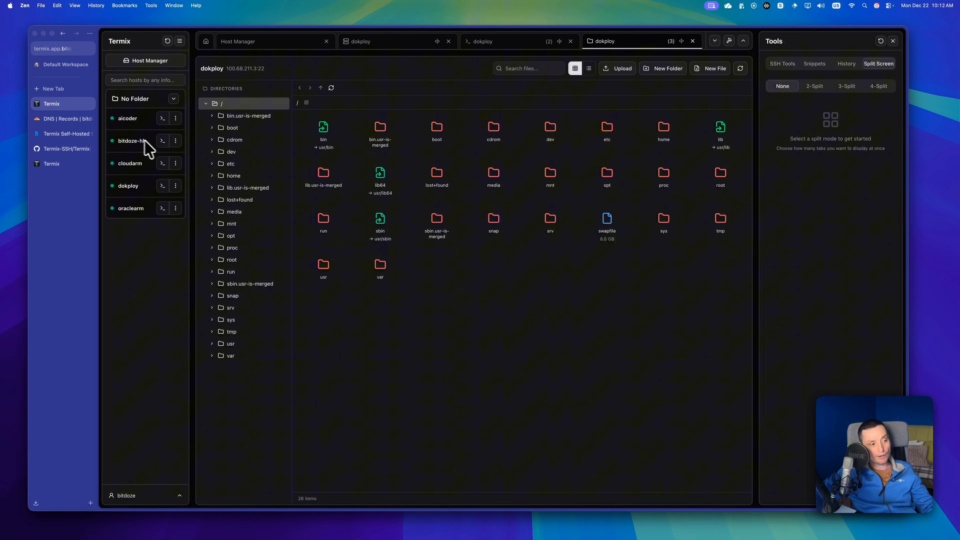
left_click(163, 142)
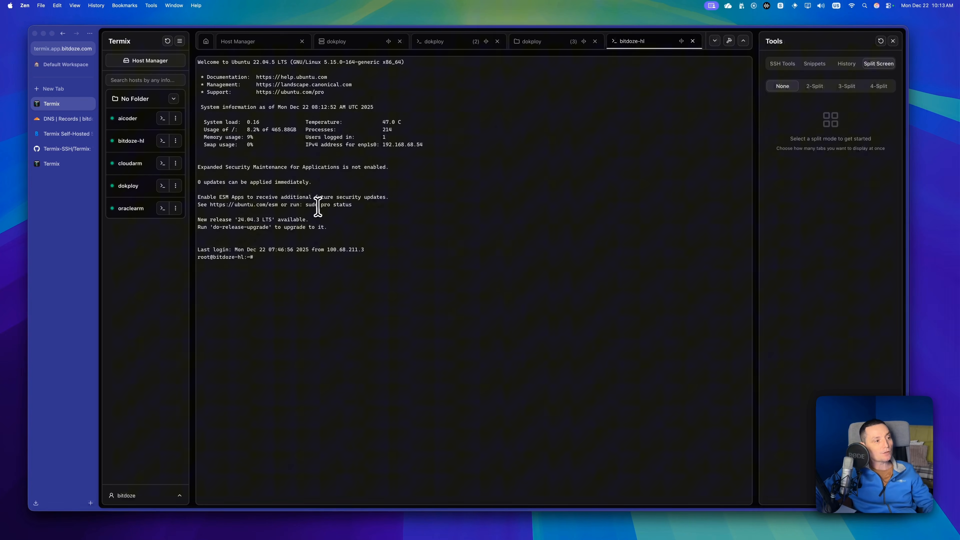
Switch to the Termix documentation site, docs.termix.site, and open its installation documentation.
left_click(61, 165)
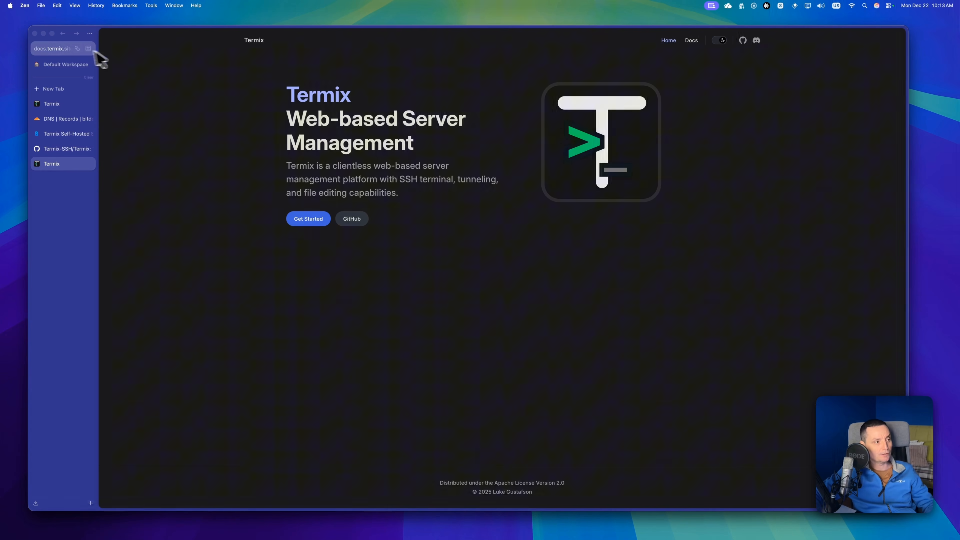
left_click(53, 53)
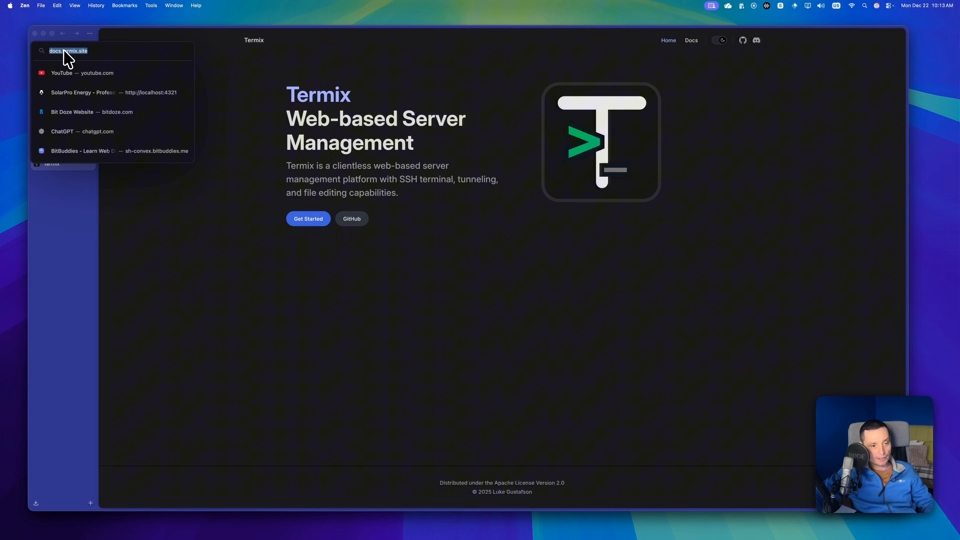
left_click(543, 207)
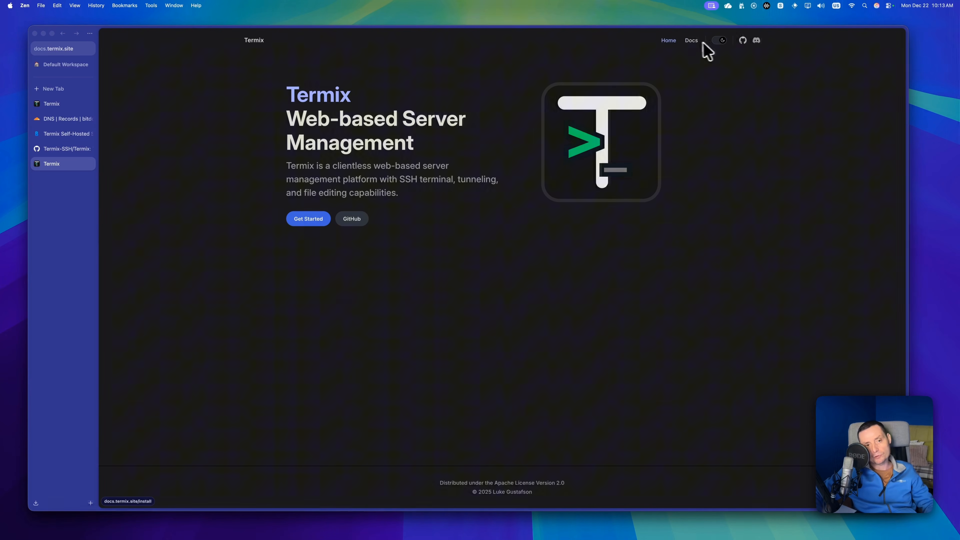
left_click(691, 41)
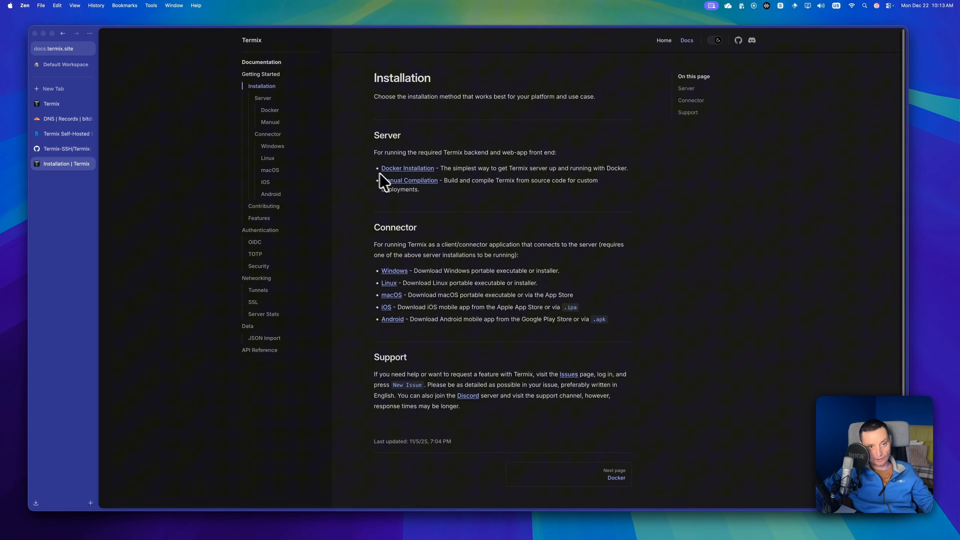
Open the Termix GitHub repository from the documentation site, look over its releases and star the repository.
left_click(738, 41)
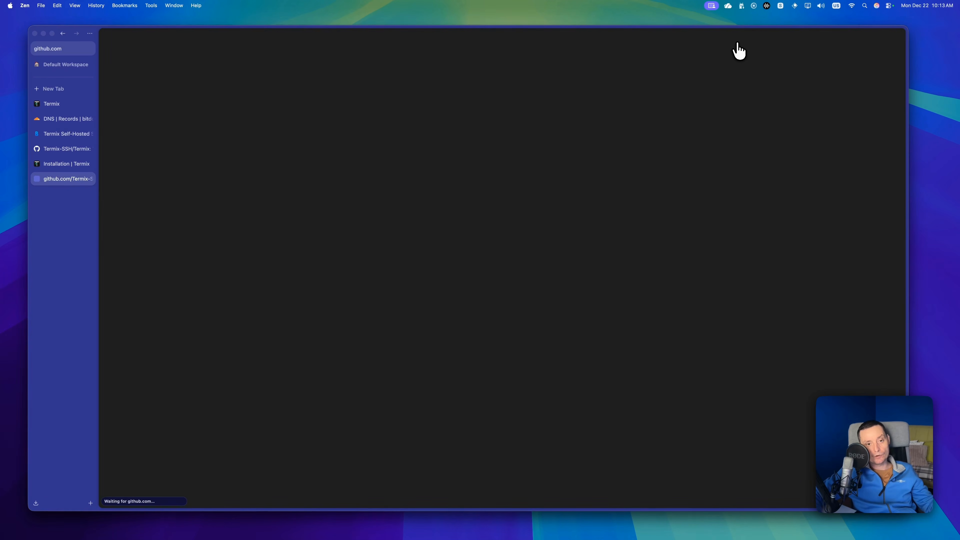
scroll(750, 114, "down", 2)
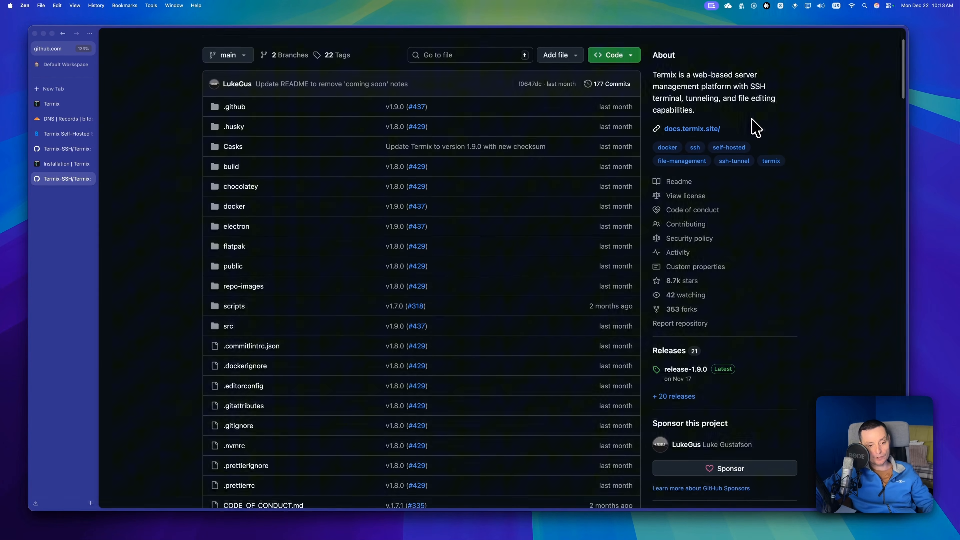
scroll(754, 128, "down", 2)
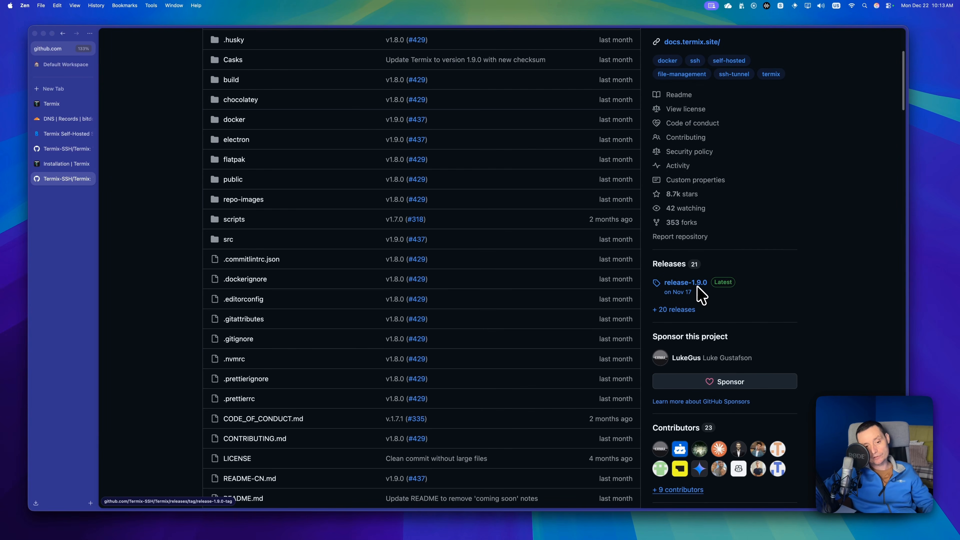
scroll(712, 293, "up", 1)
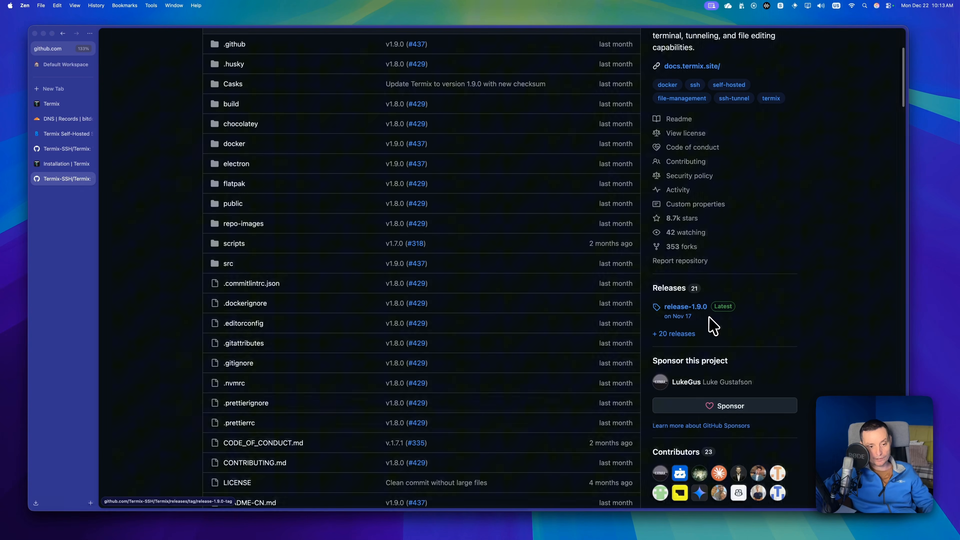
scroll(697, 318, "up", 5)
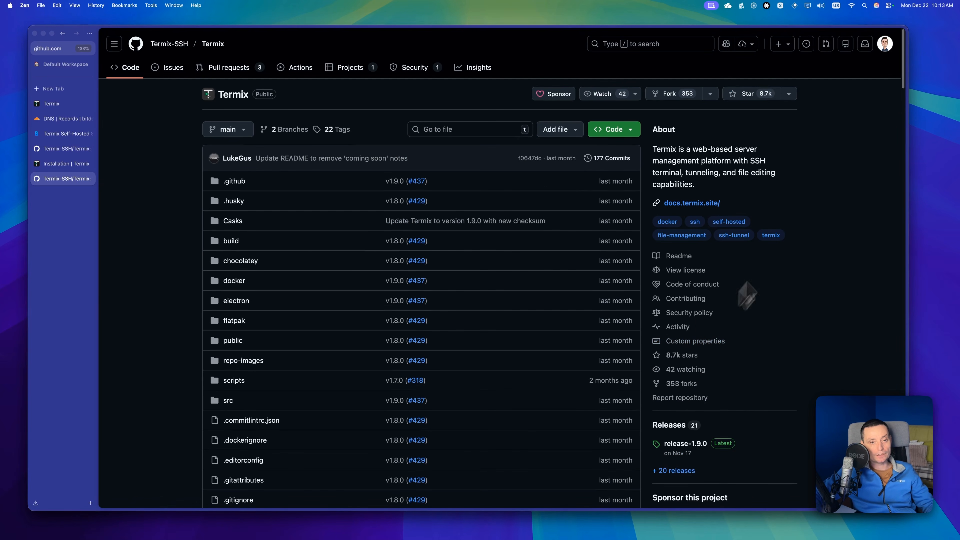
left_click(734, 96)
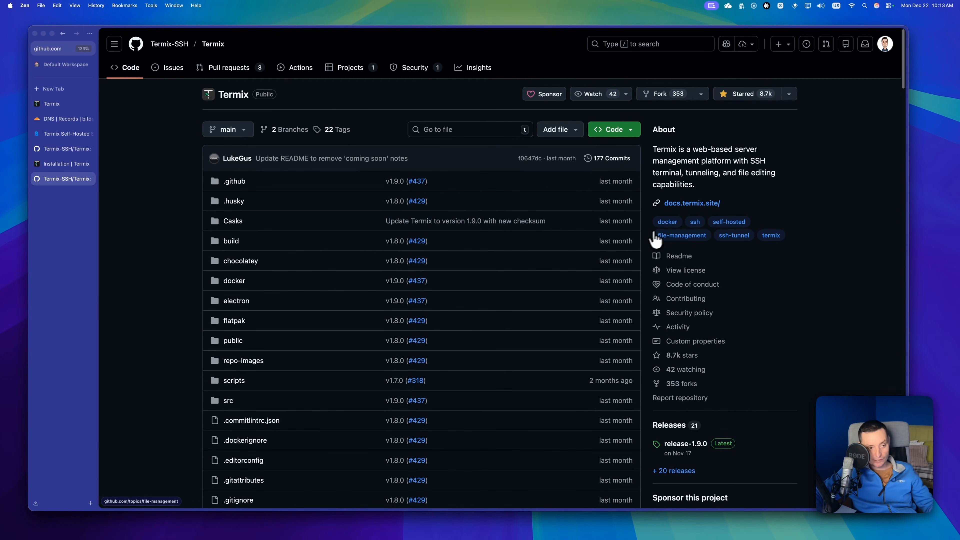
Examine the Termix repository's contributors and its README, covering the features, supported devices and sample Docker Compose file.
scroll(647, 241, "down", 6)
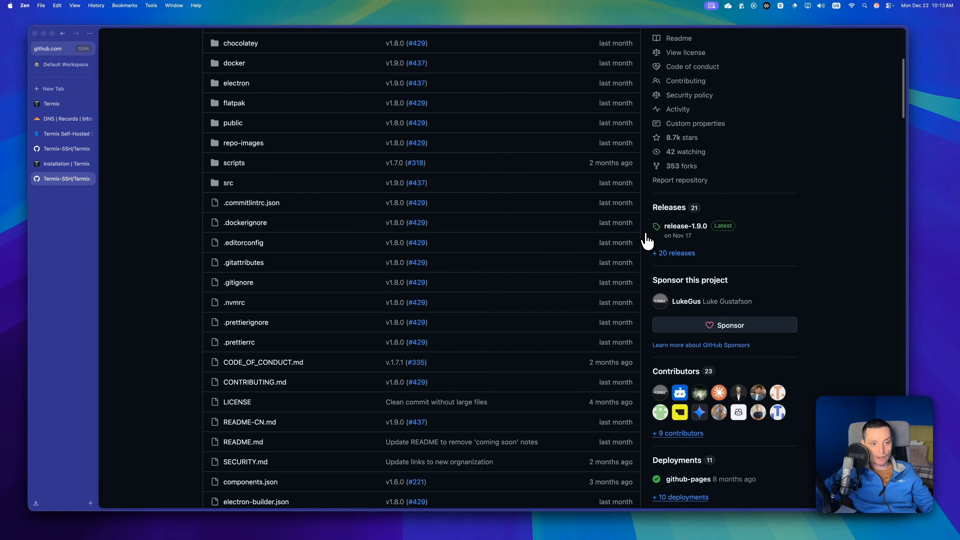
scroll(648, 241, "up", 6)
scroll(686, 311, "down", 8)
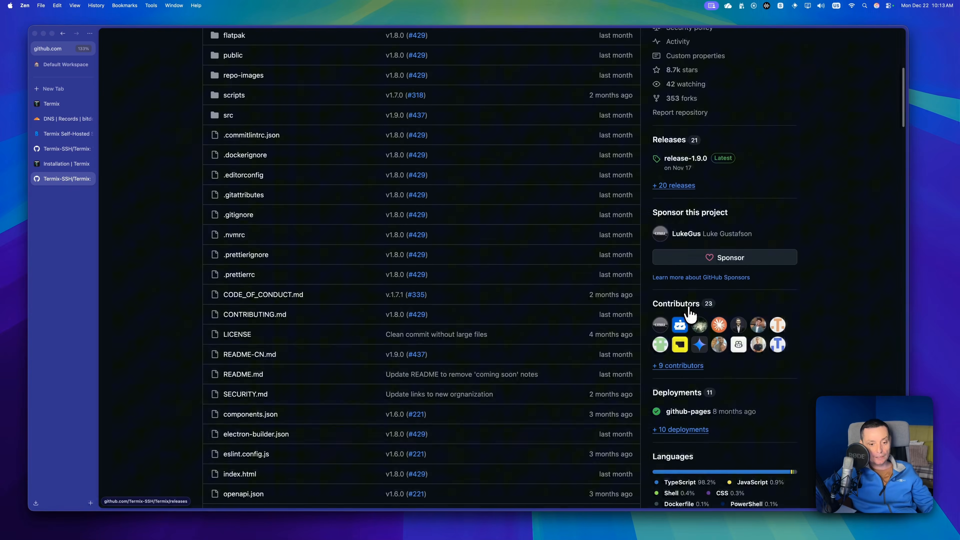
scroll(689, 314, "down", 20)
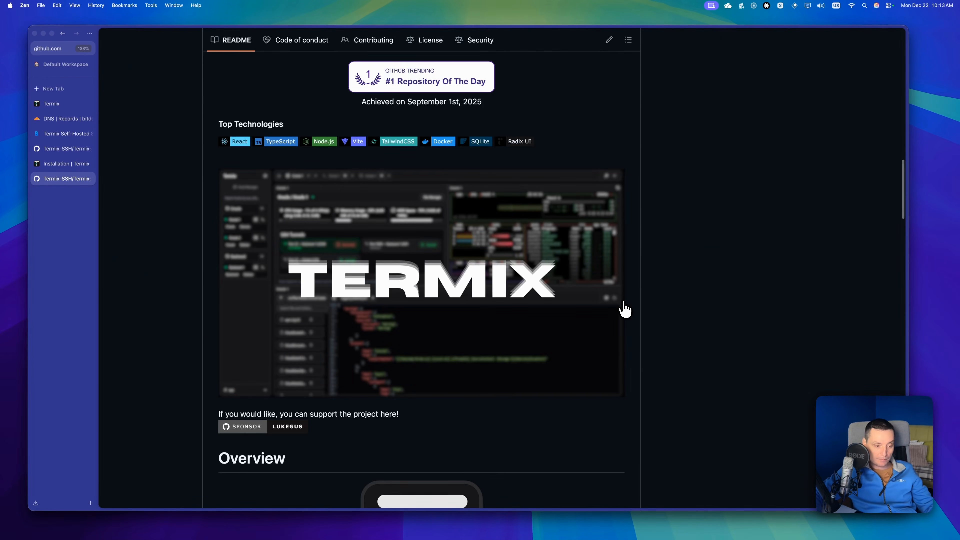
scroll(616, 303, "down", 20)
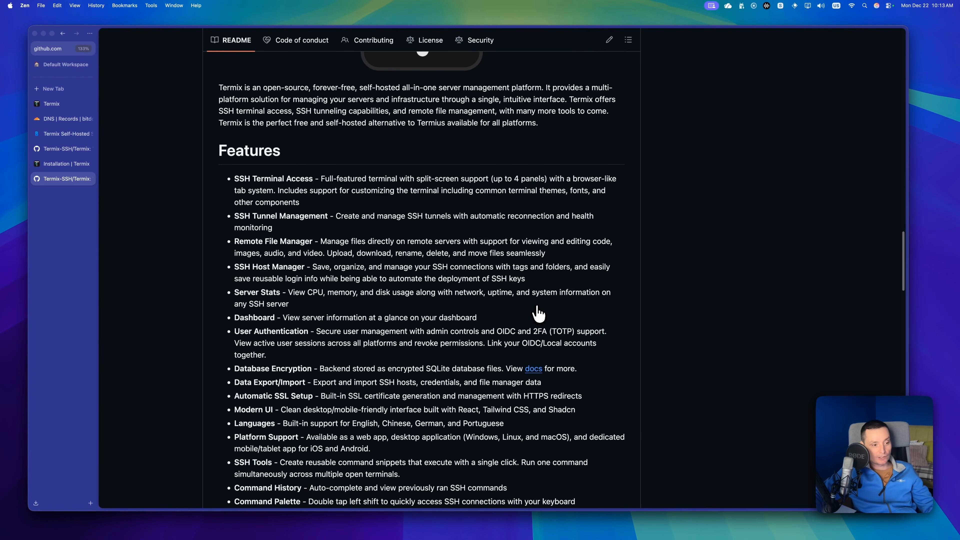
scroll(465, 280, "down", 5)
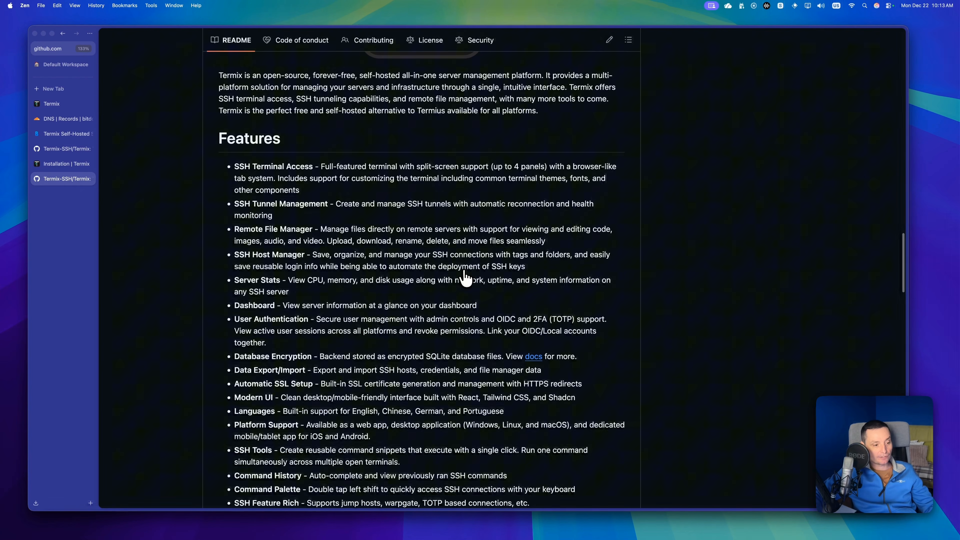
scroll(465, 279, "down", 11)
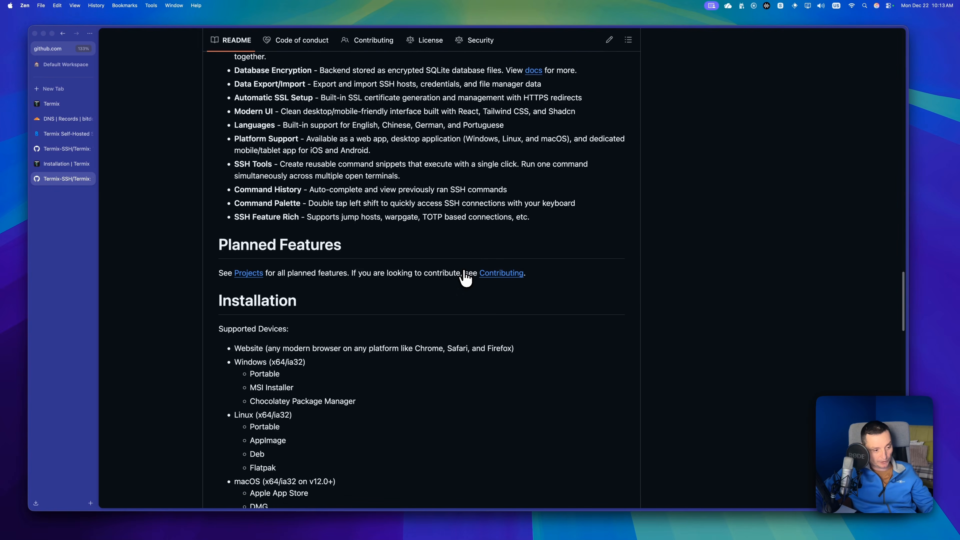
scroll(465, 278, "down", 3)
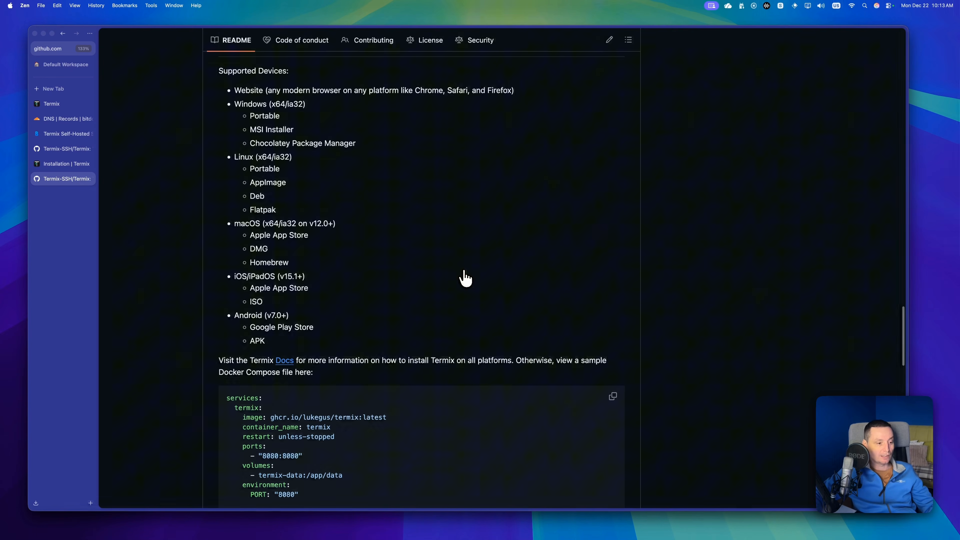
scroll(435, 265, "down", 6)
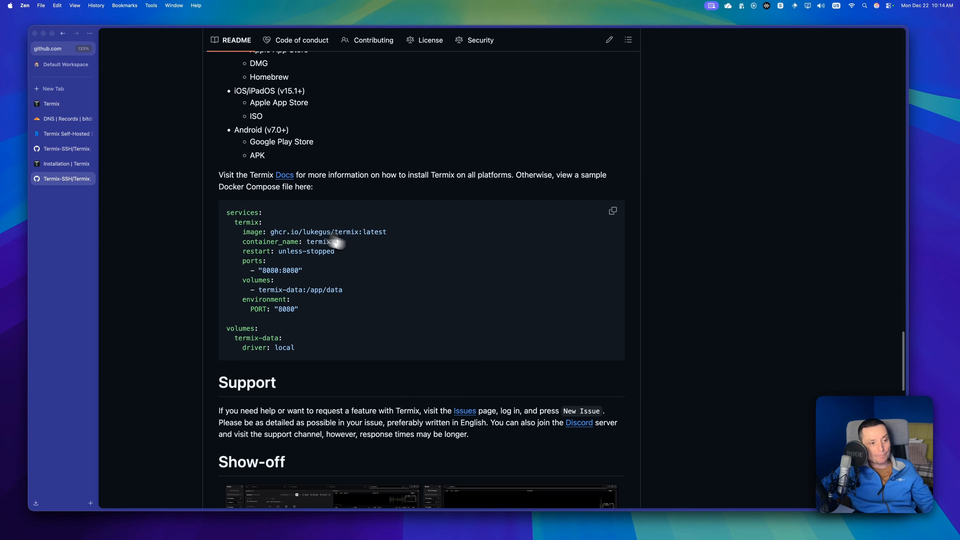
scroll(435, 243, "up", 2)
scroll(435, 246, "up", 2)
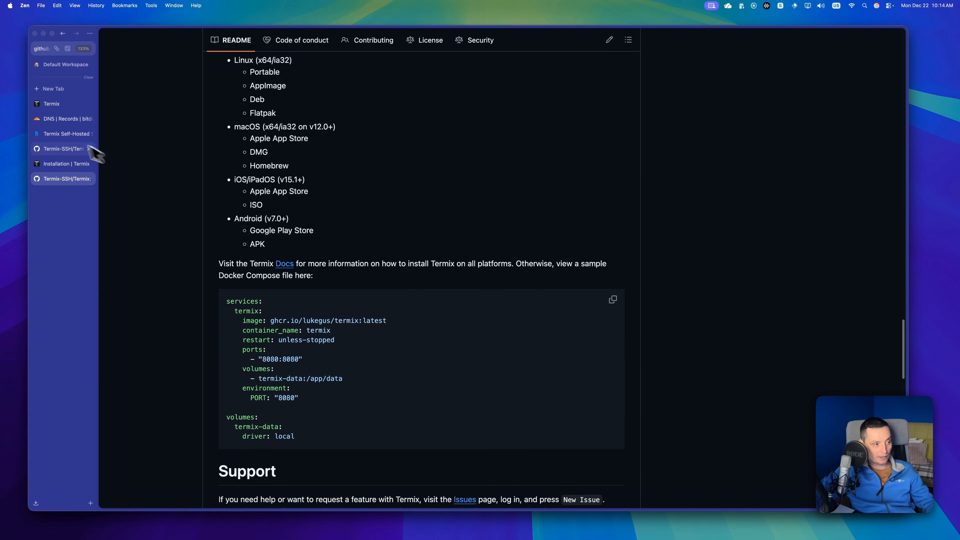
Switch to the Bit Doze article on self-hosting Termix and read its core features, interface walkthrough and tool comparison.
left_click(62, 137)
scroll(507, 223, "down", 15)
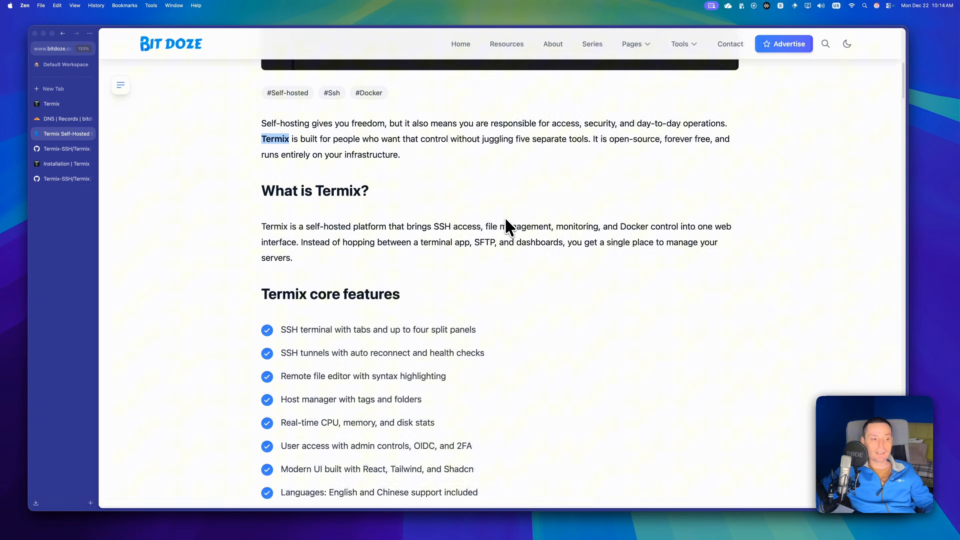
scroll(505, 217, "down", 12)
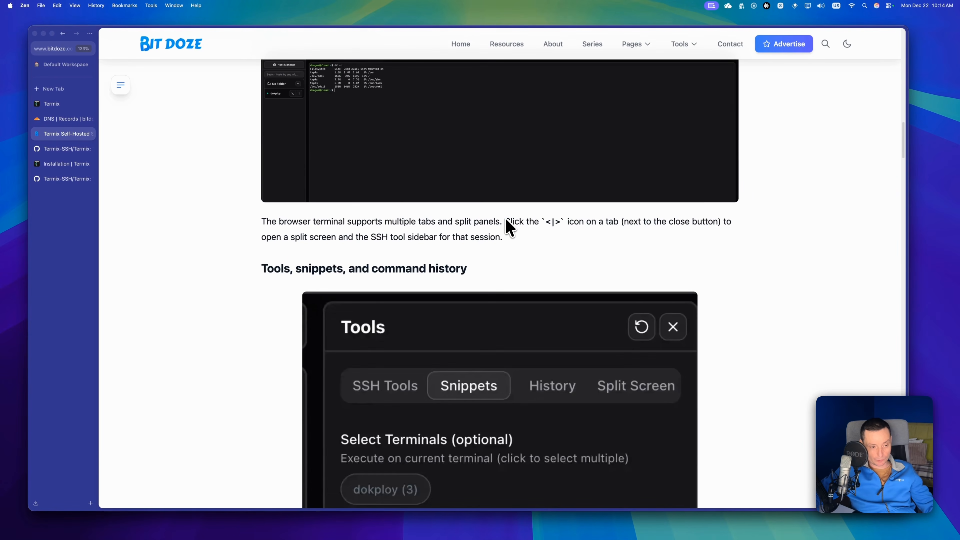
scroll(510, 228, "down", 7)
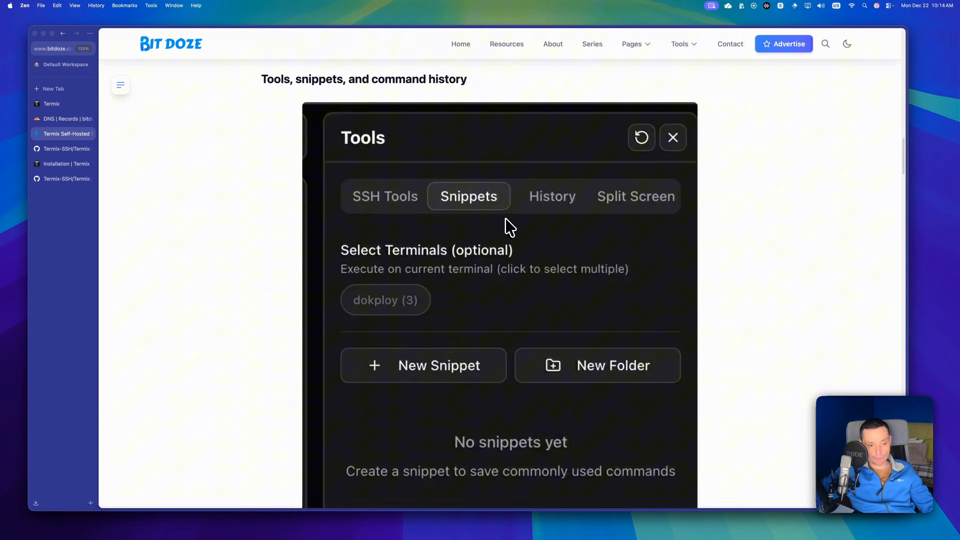
scroll(514, 242, "down", 10)
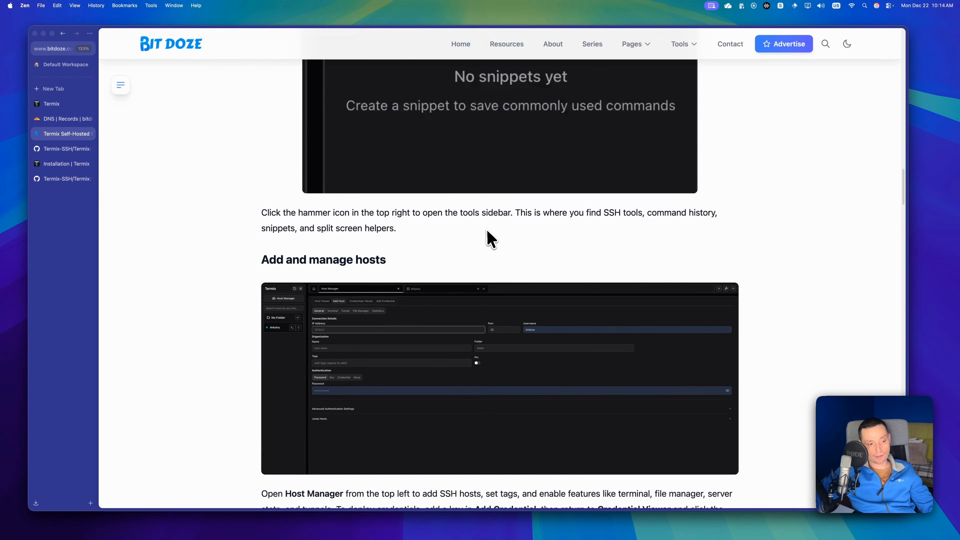
scroll(487, 237, "down", 6)
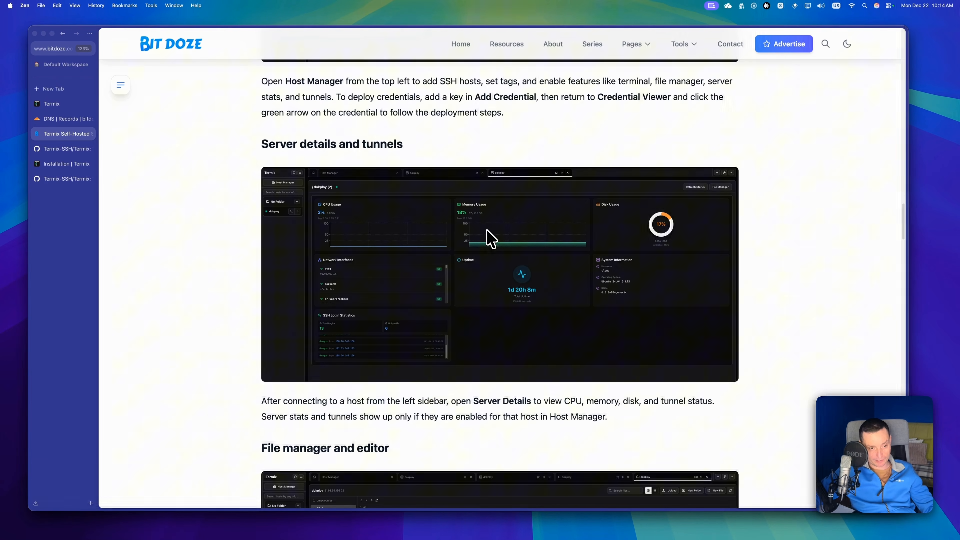
scroll(491, 238, "down", 14)
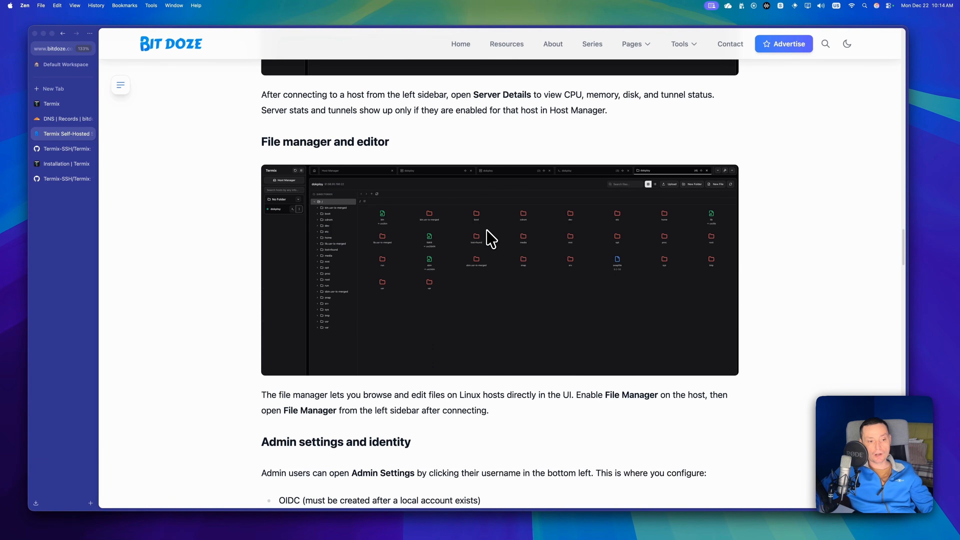
scroll(490, 238, "down", 3)
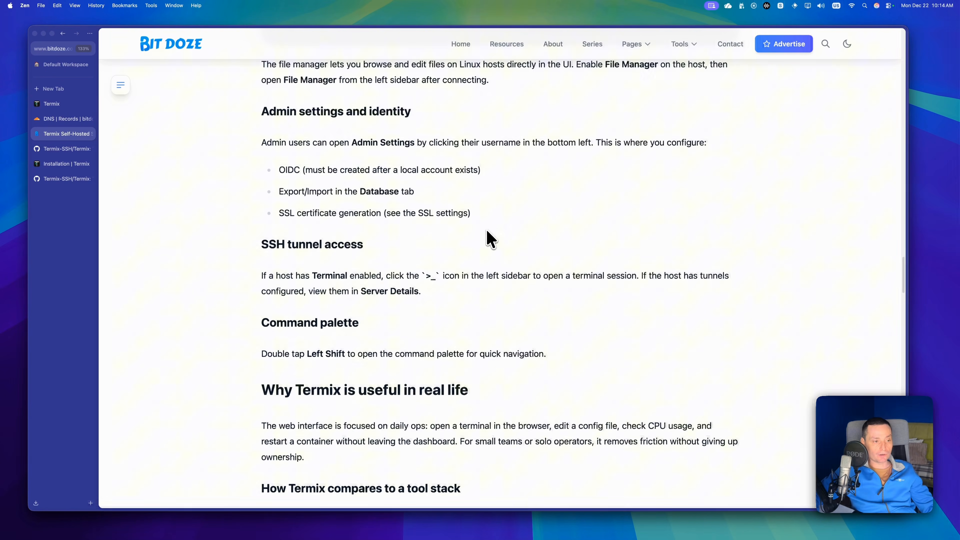
scroll(490, 238, "down", 9)
scroll(490, 239, "down", 4)
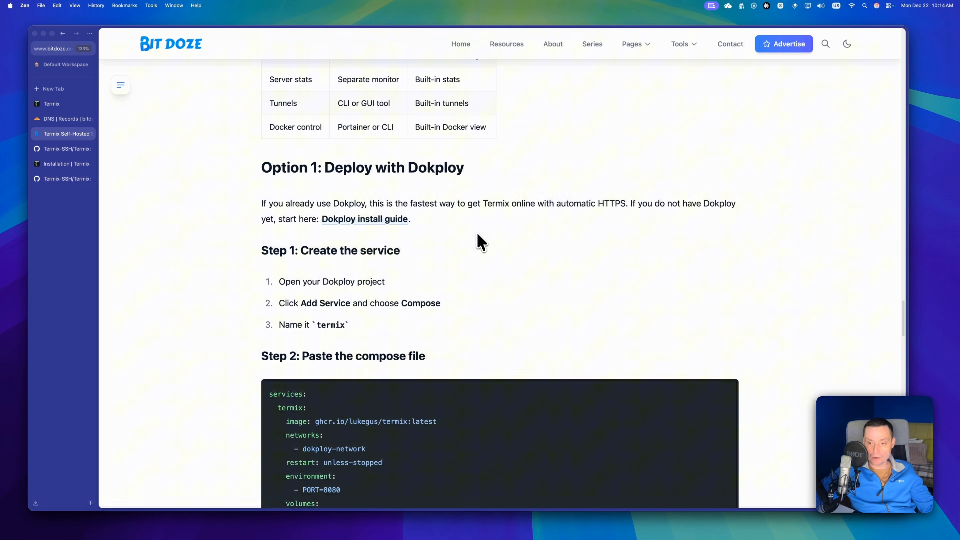
Examine the article's Dokploy deployment option, highlighting the compose file's network and volume lines, and read the domain and port notes.
scroll(476, 234, "down", 5)
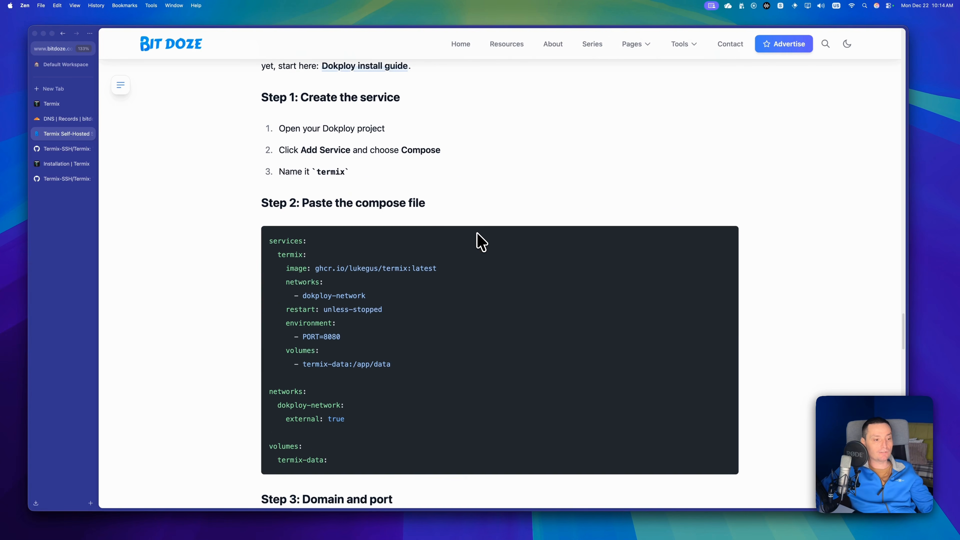
scroll(476, 232, "up", 3)
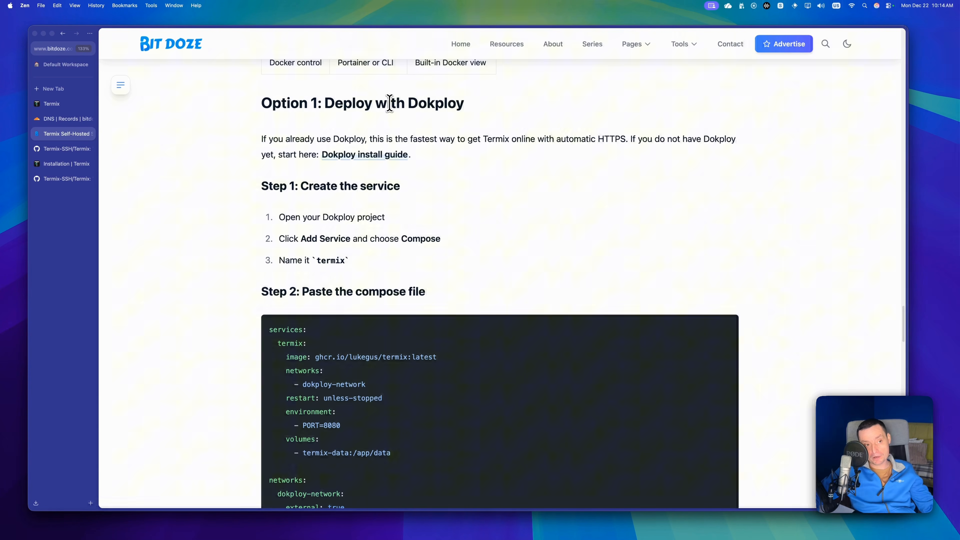
left_click_drag(391, 102, 448, 102)
scroll(537, 188, "down", 1)
scroll(537, 188, "down", 4)
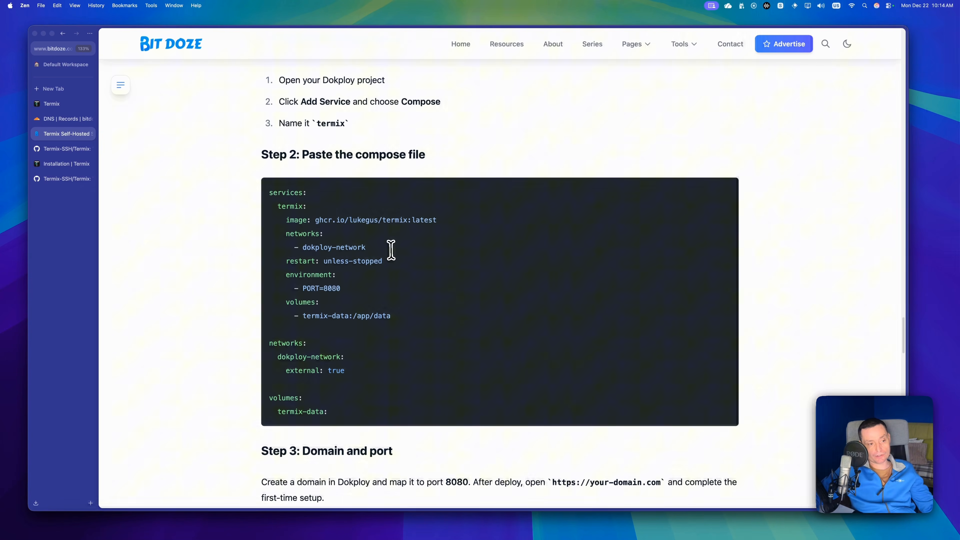
left_click_drag(378, 248, 281, 235)
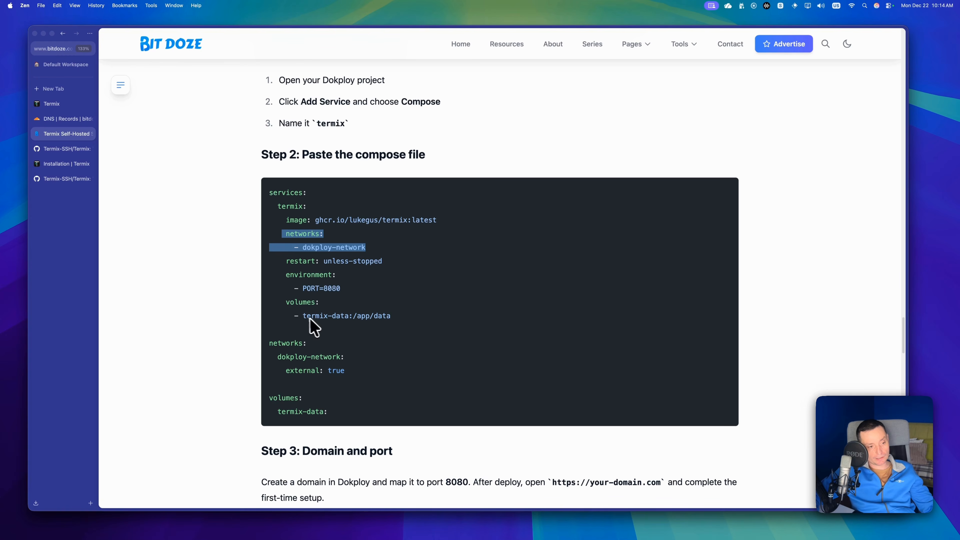
left_click_drag(307, 316, 407, 328)
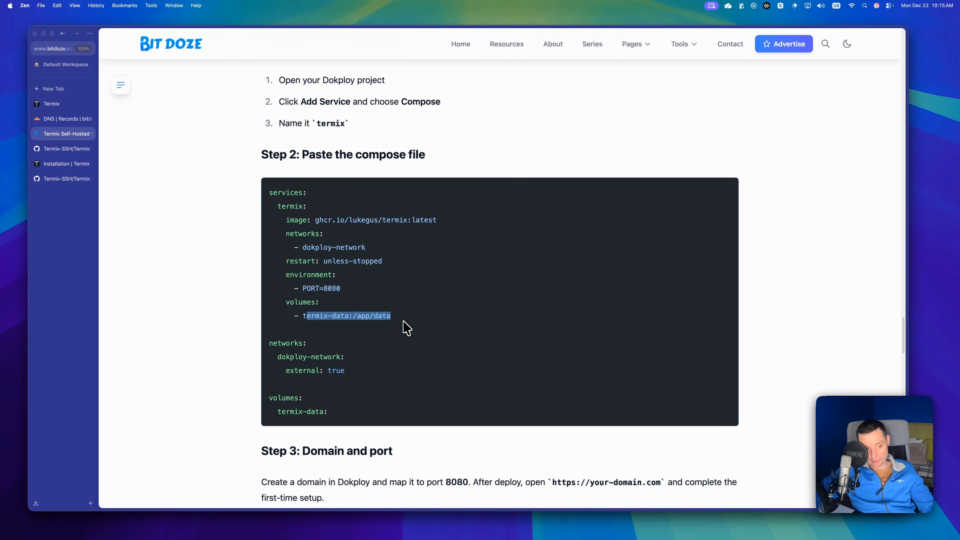
scroll(408, 329, "down", 4)
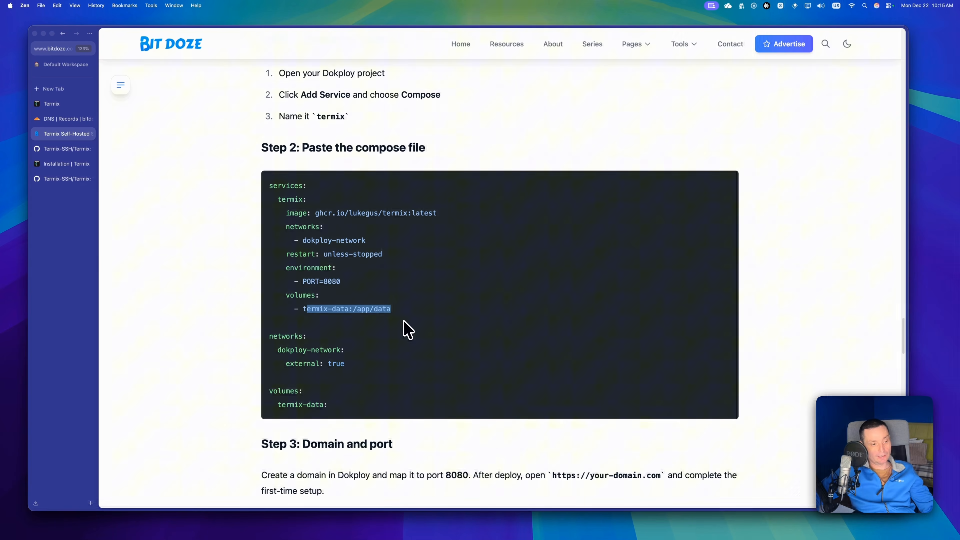
left_click_drag(358, 307, 309, 284)
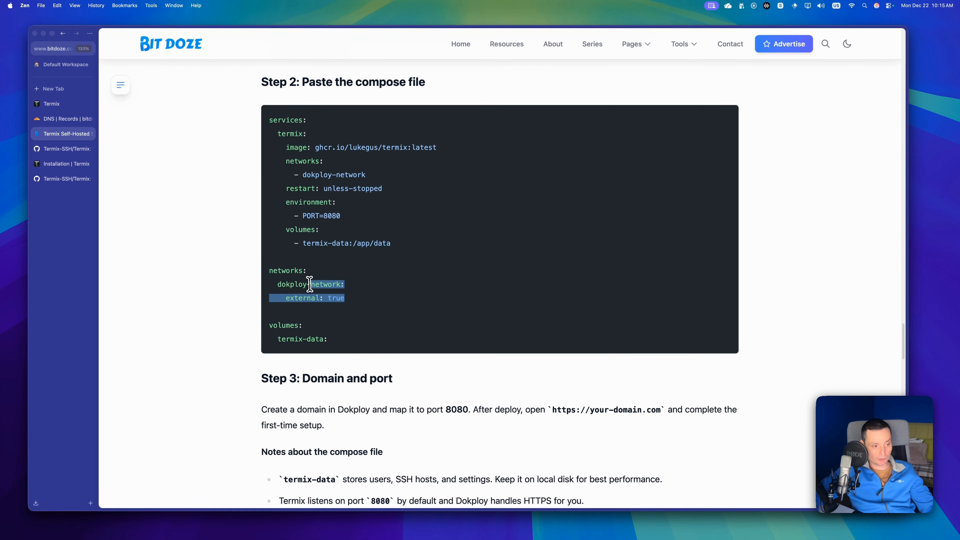
left_click(351, 335)
scroll(354, 337, "down", 4)
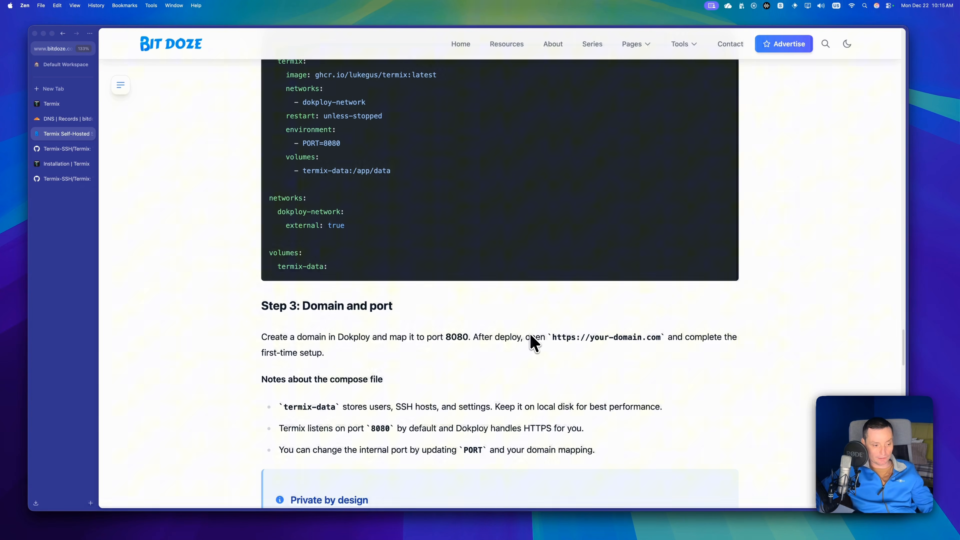
scroll(529, 333, "down", 14)
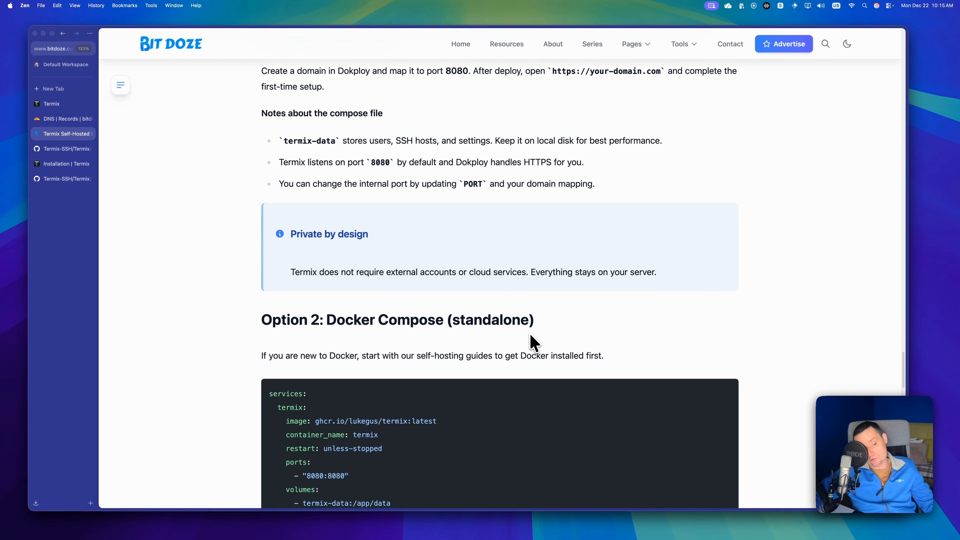
Examine the standalone Docker Compose option, highlighting the image, ports and environment lines and the docker compose up -d command.
scroll(533, 342, "down", 4)
scroll(533, 342, "down", 4)
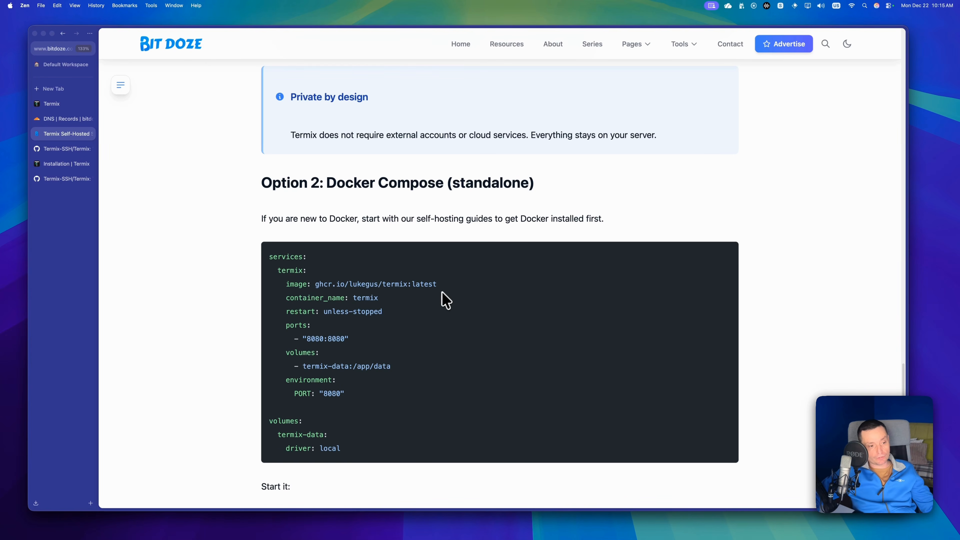
left_click_drag(438, 284, 315, 284)
left_click_drag(358, 339, 286, 326)
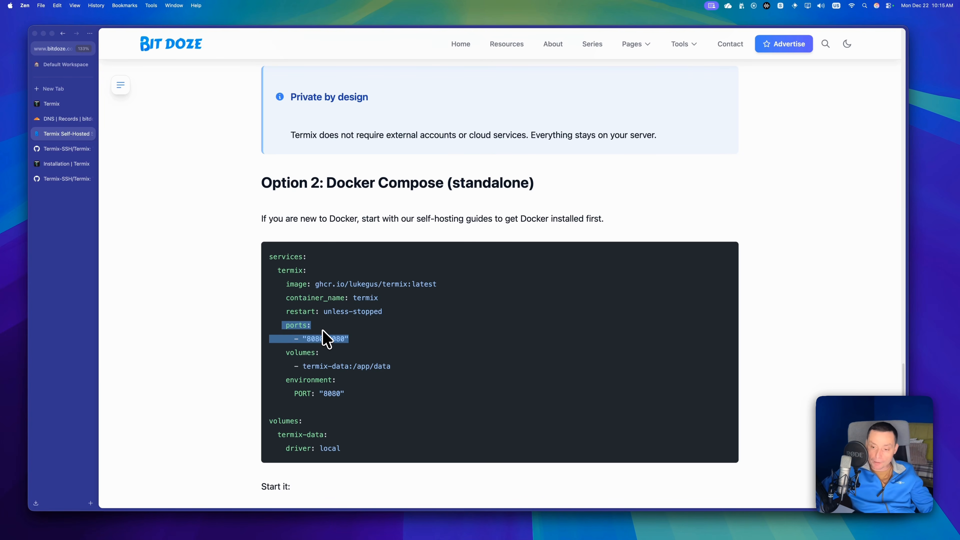
scroll(325, 338, "down", 3)
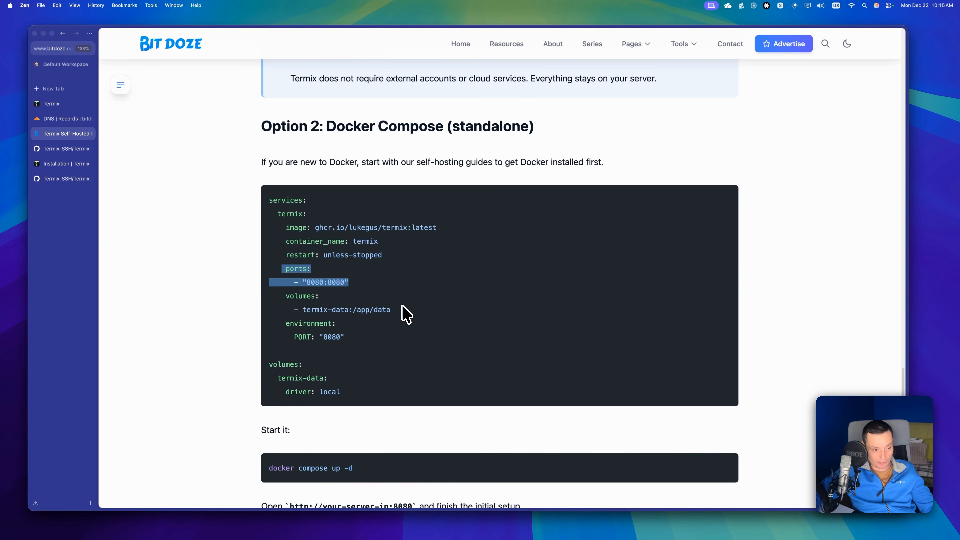
scroll(407, 314, "down", 2)
left_click(379, 314)
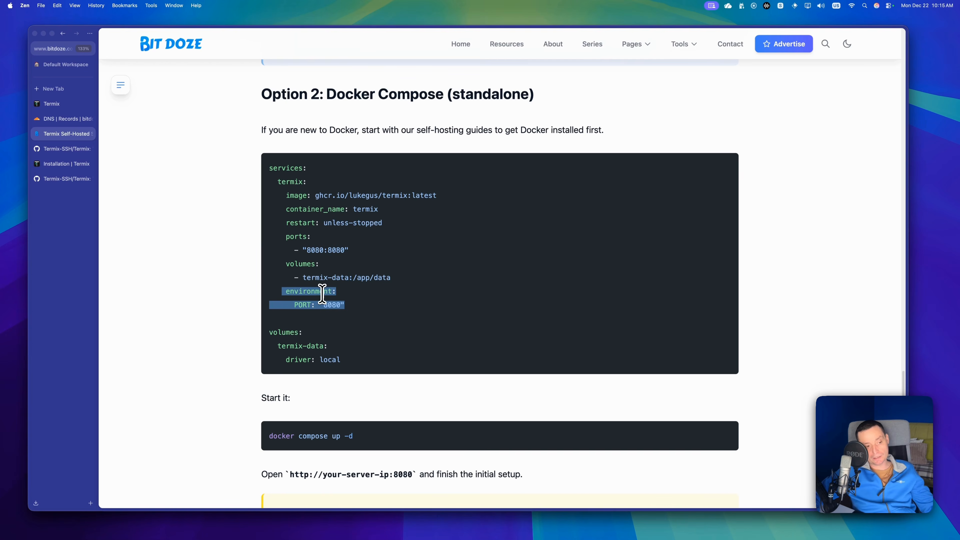
scroll(322, 294, "down", 3)
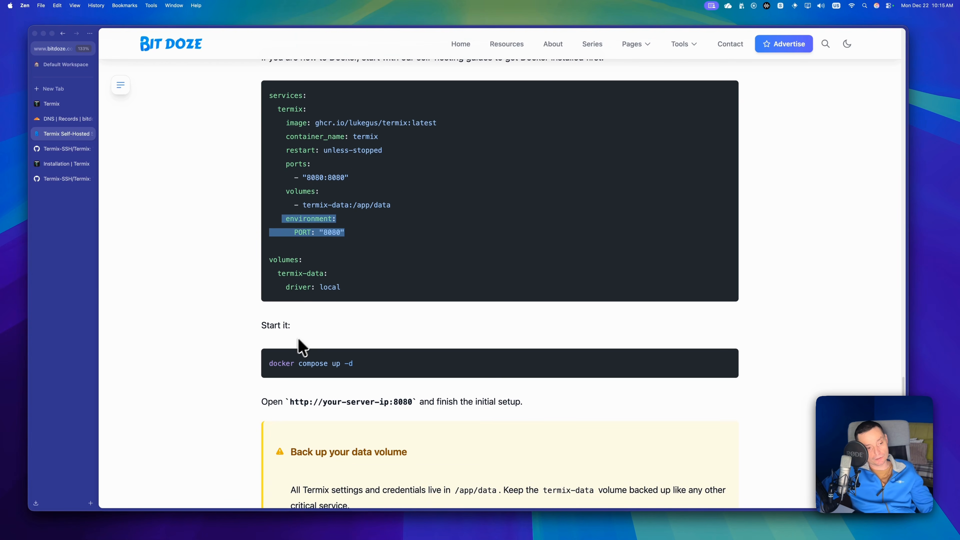
left_click(374, 363)
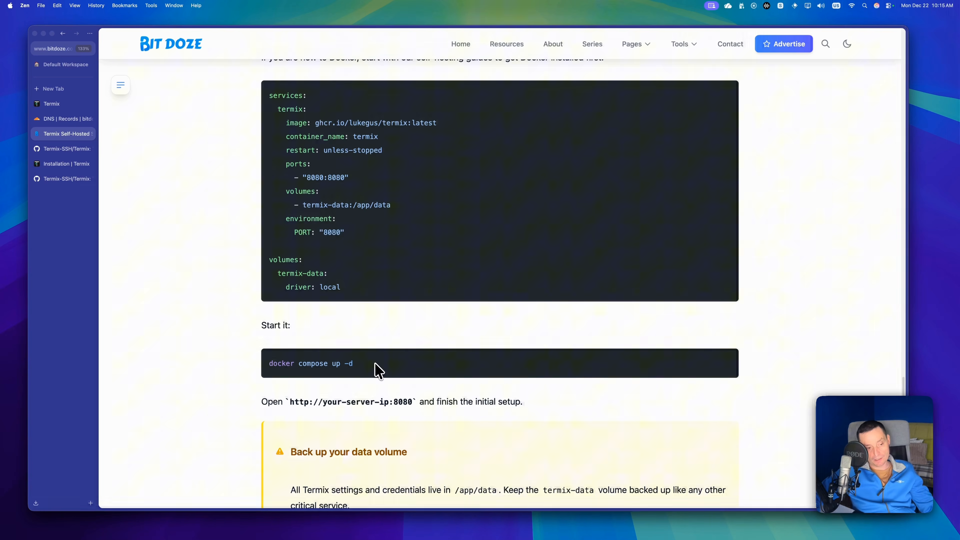
left_click_drag(375, 363, 289, 365)
Read the article's data volume backup note, post-deploy checklist, security and access model, and FAQ.
scroll(461, 359, "down", 3)
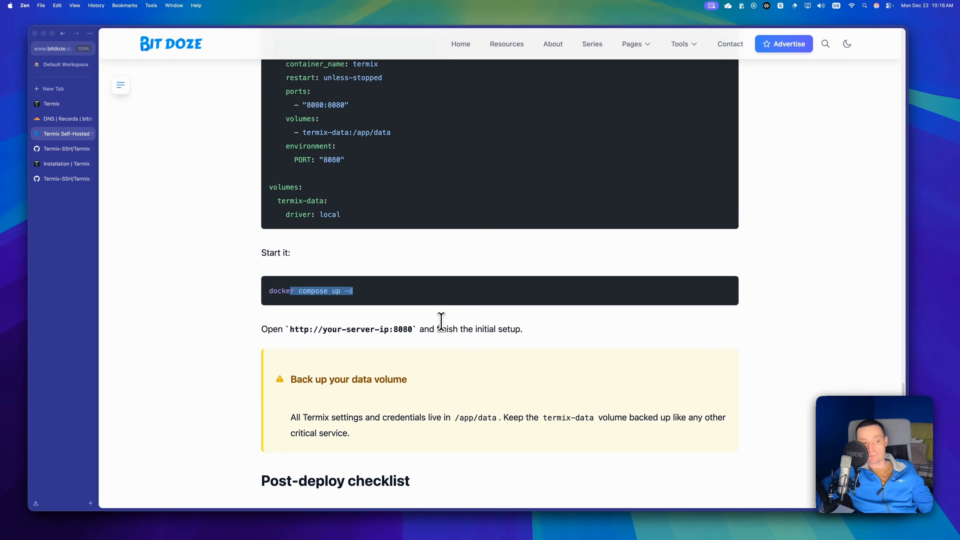
scroll(441, 322, "down", 5)
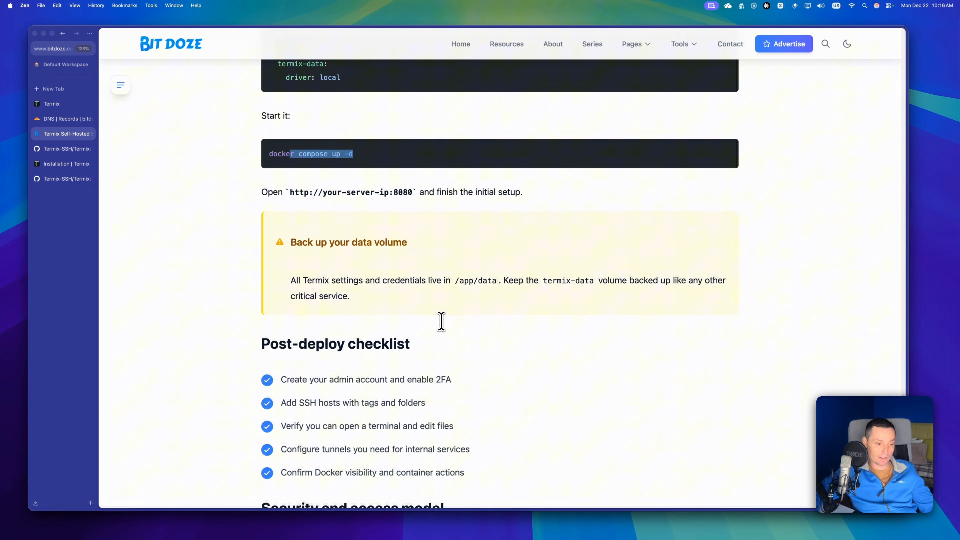
scroll(441, 322, "down", 10)
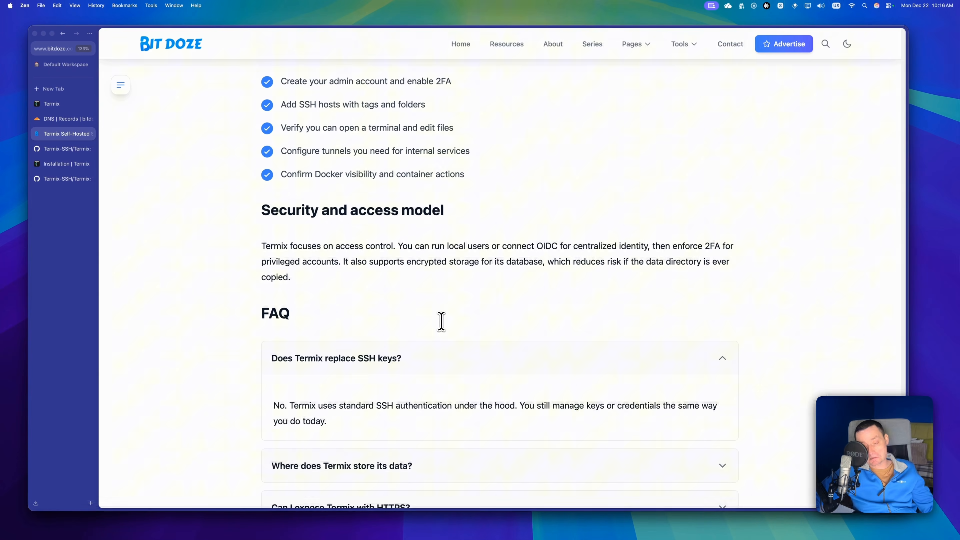
scroll(441, 321, "up", 7)
scroll(441, 321, "up", 4)
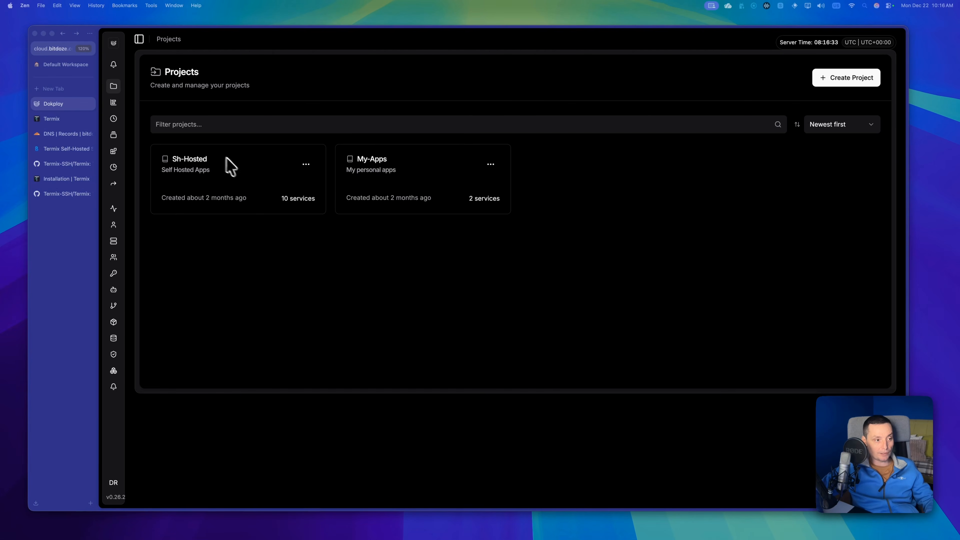
In Dokploy, open the termix service of the Sh-Hosted project and review its entire raw compose file.
left_click(201, 167)
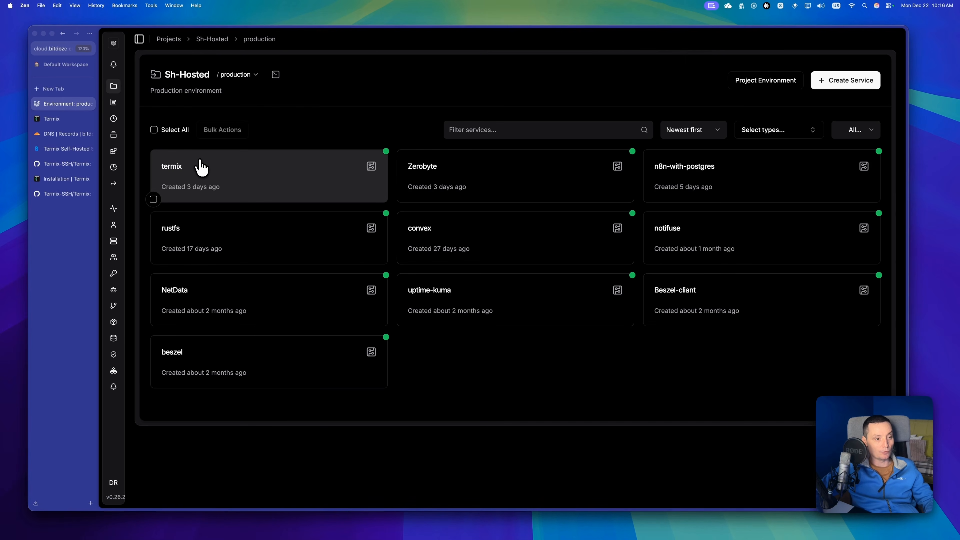
left_click(223, 173)
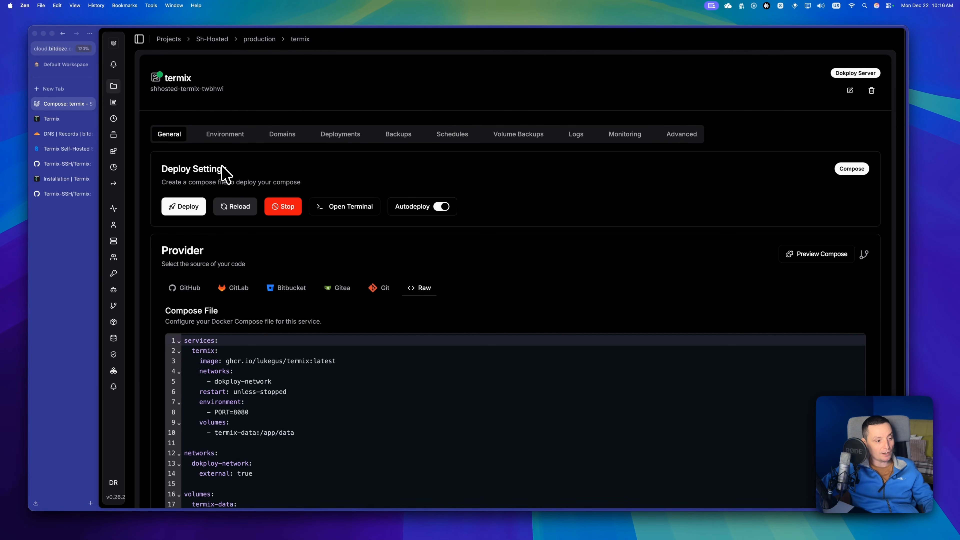
scroll(246, 197, "down", 3)
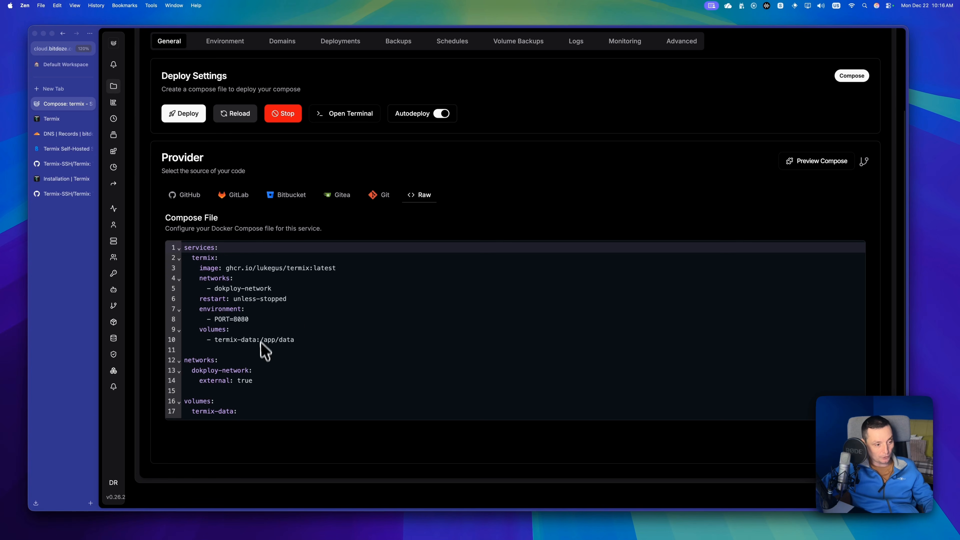
left_click_drag(251, 410, 187, 242)
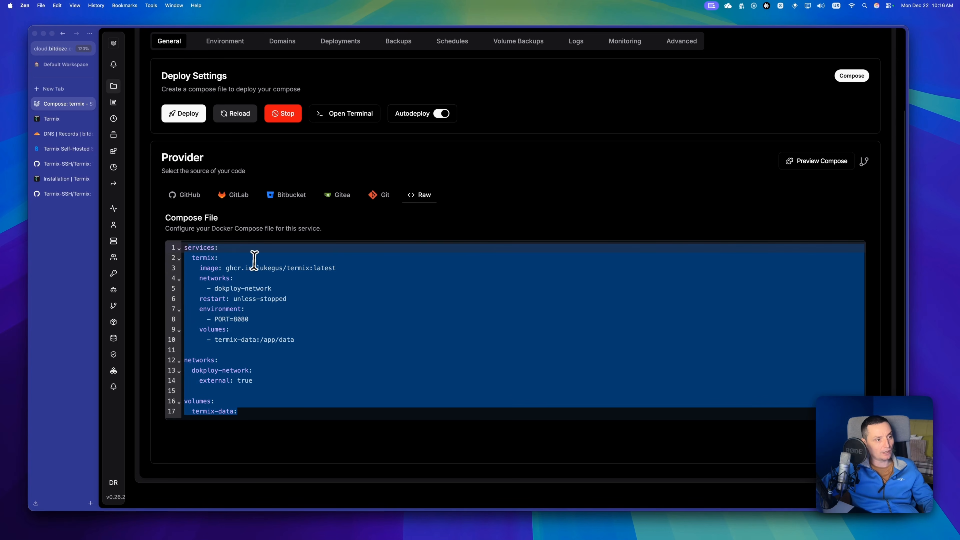
Reveal the termix service's environment variables, and check its domain configuration and container logs.
scroll(253, 258, "up", 3)
left_click(226, 125)
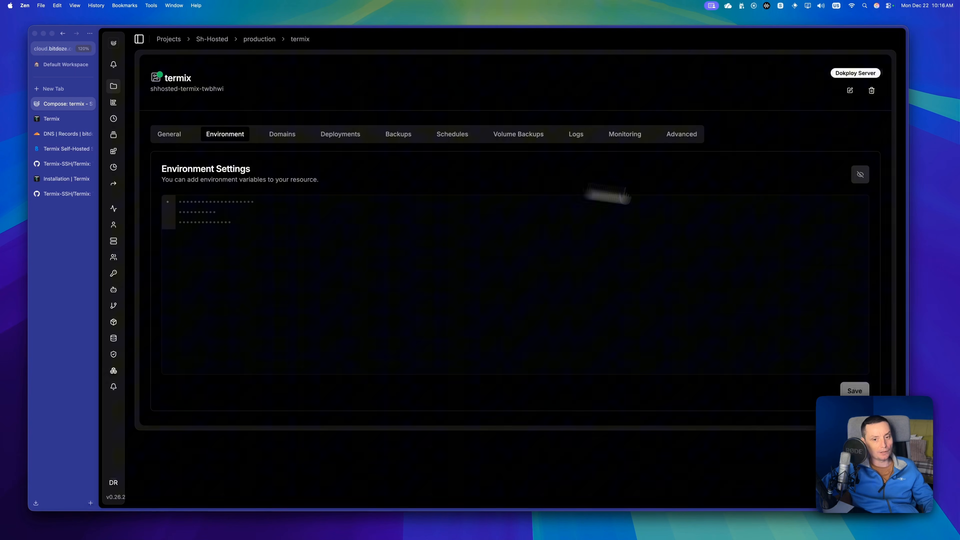
left_click(860, 181)
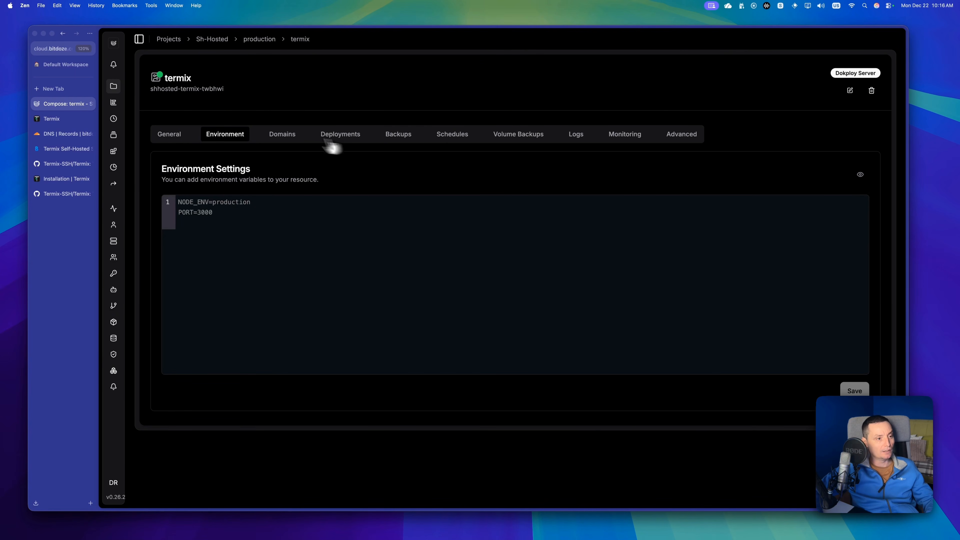
left_click(288, 137)
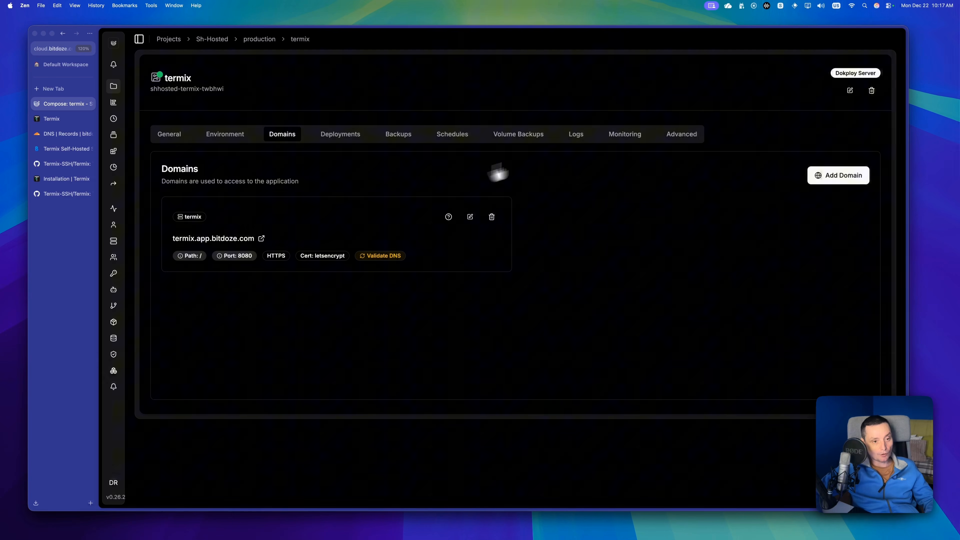
left_click(581, 142)
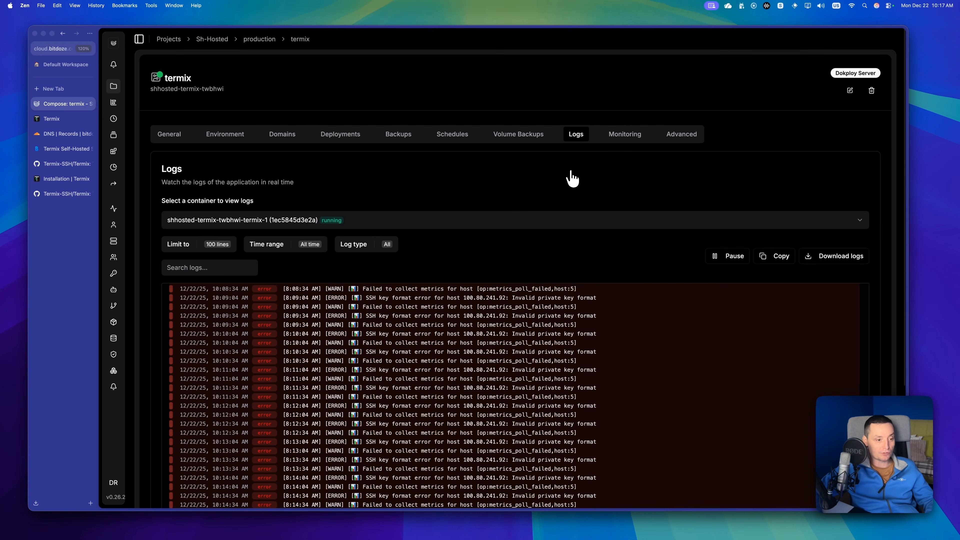
Look back through the termix container's log entries in Dokploy.
scroll(573, 178, "down", 4)
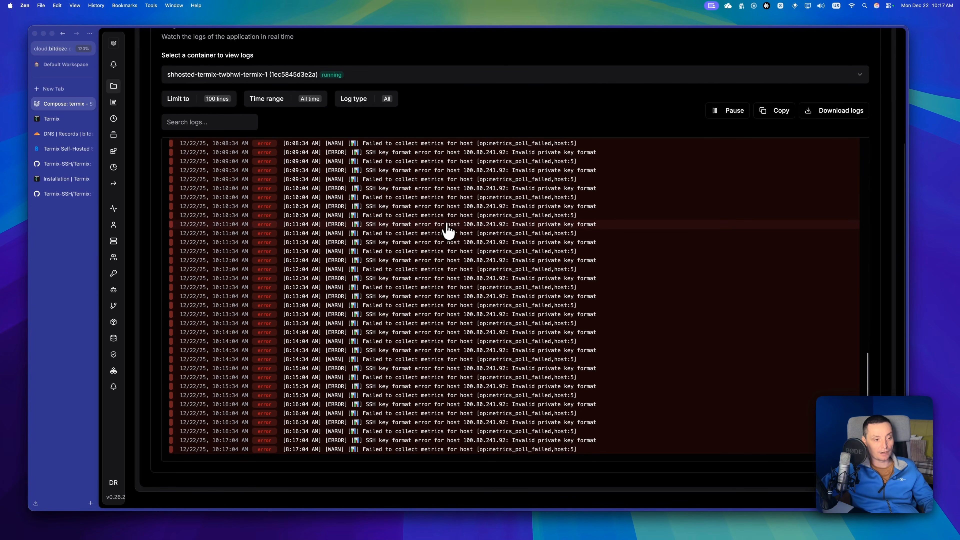
scroll(451, 230, "up", 10)
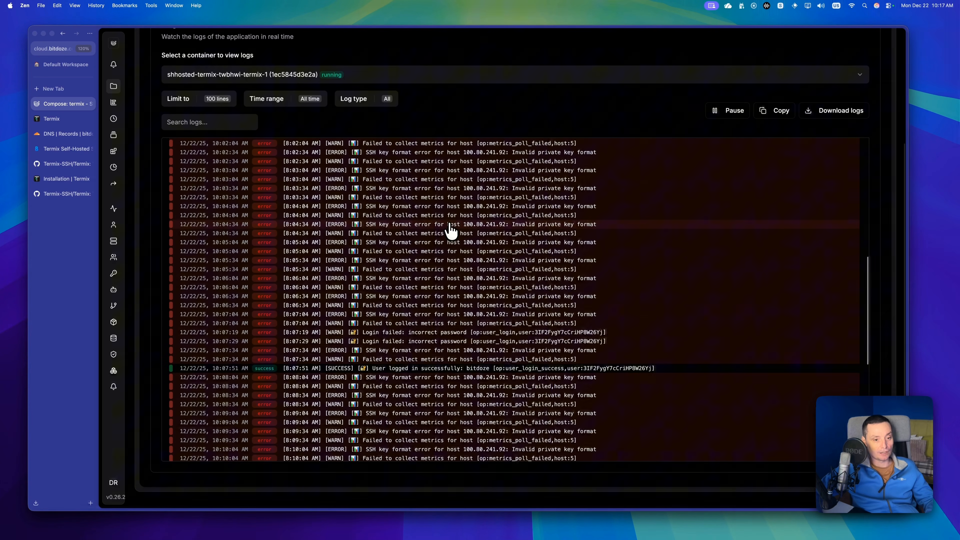
scroll(451, 230, "up", 10)
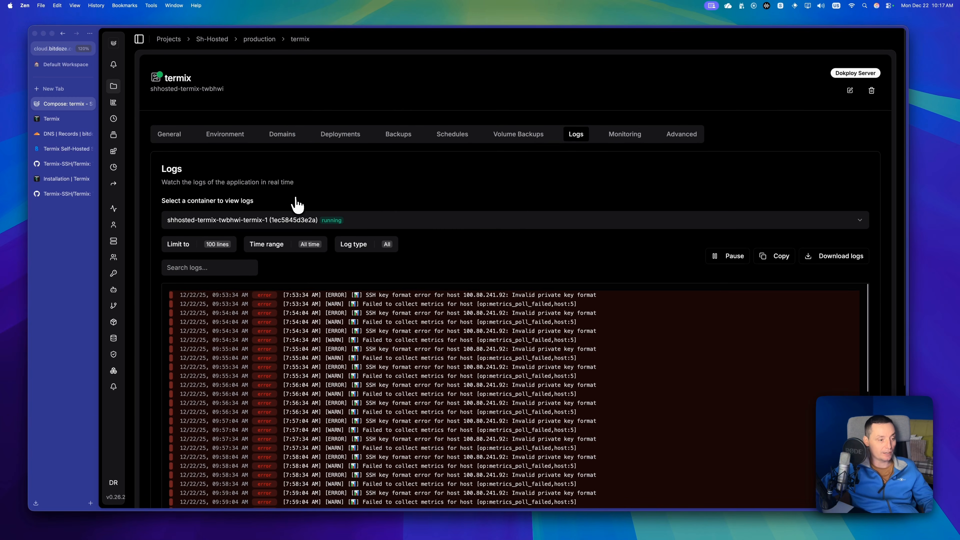
Switch to Cloudflare's DNS records for bitdoze.com and open a new A record form, showing its name and IPv4 address fields.
left_click(65, 137)
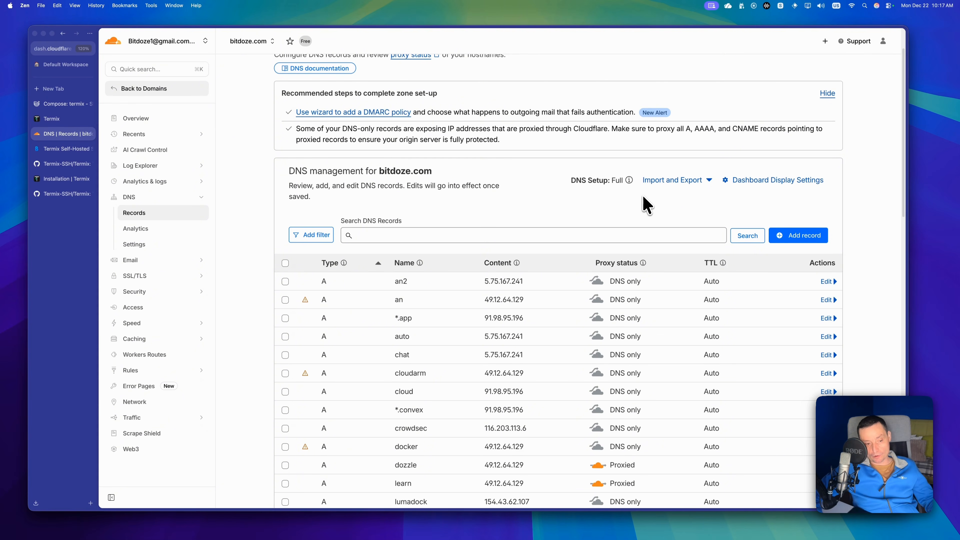
scroll(647, 204, "down", 2)
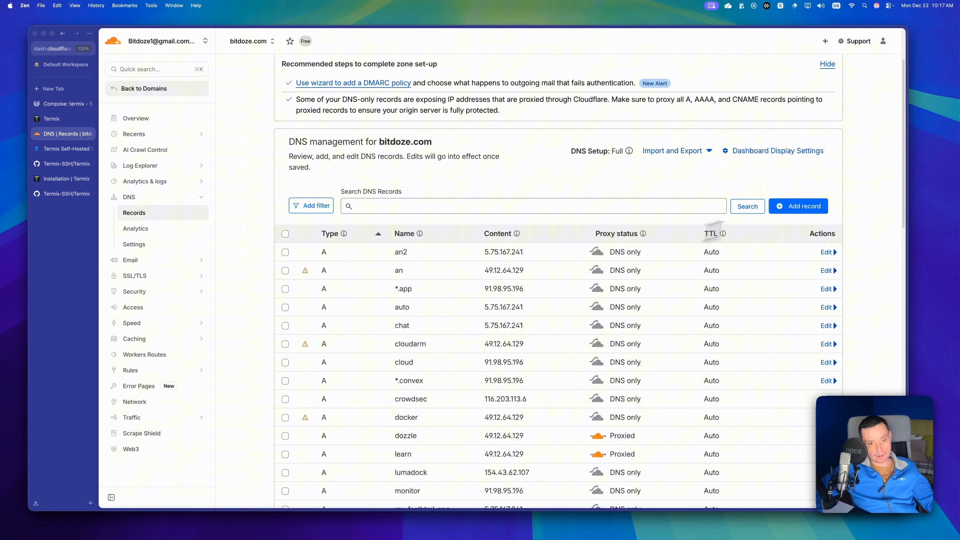
left_click(799, 206)
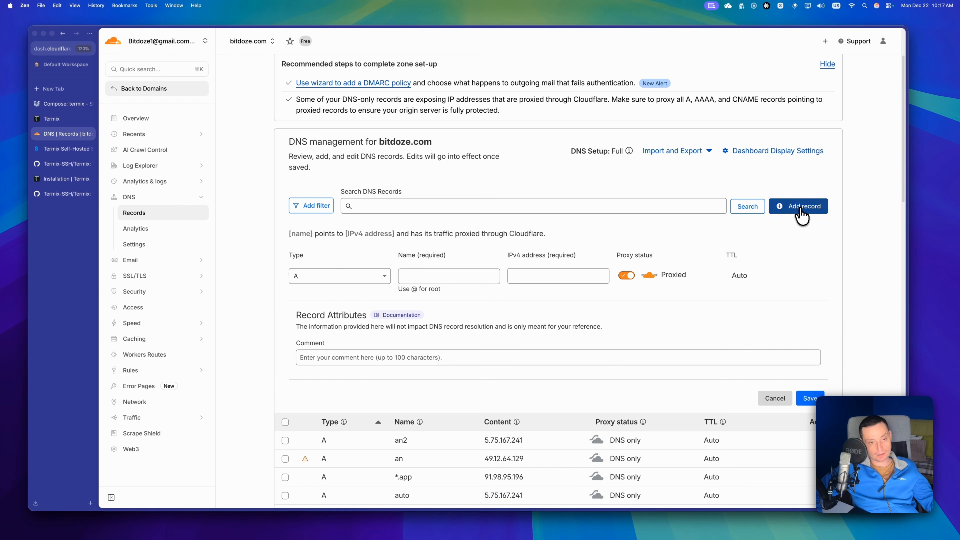
left_click(419, 275)
left_click(534, 278)
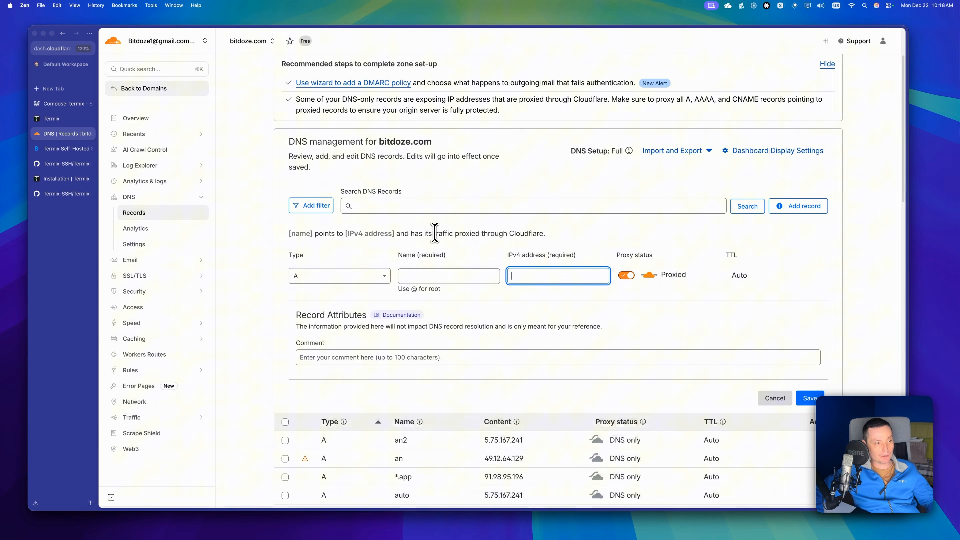
Return to the Termix article and copy the Dokploy compose file from the Step 2 section.
left_click(62, 148)
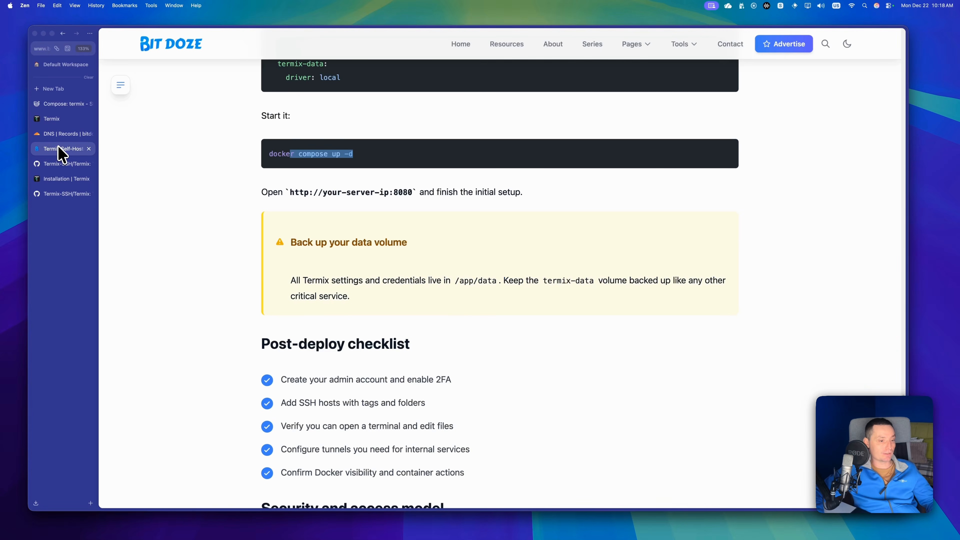
scroll(524, 237, "up", 15)
scroll(523, 236, "down", 4)
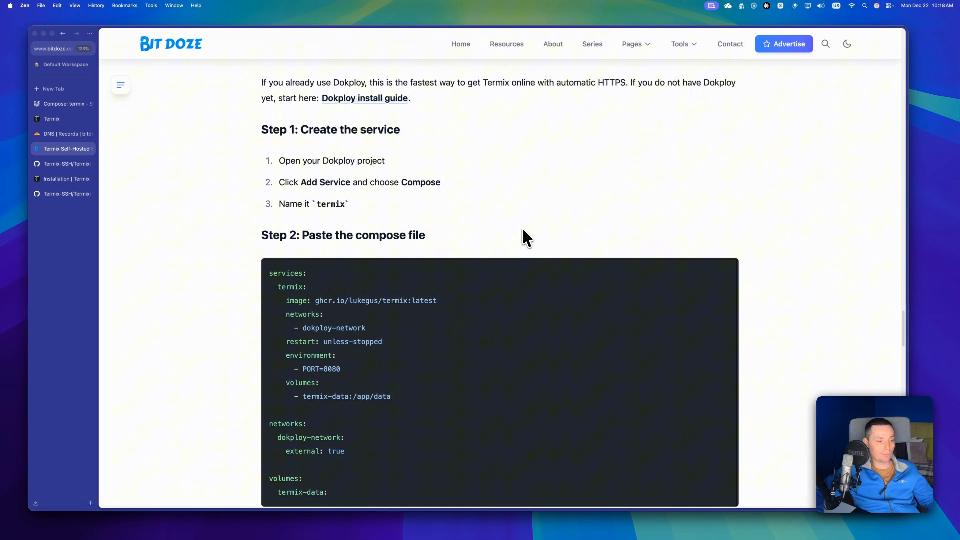
left_click_drag(340, 417, 258, 196)
In Dokploy, create a Docker Compose service named termix2 with app name shhosted-termixa in Sh-Hosted's production environment.
left_click(66, 102)
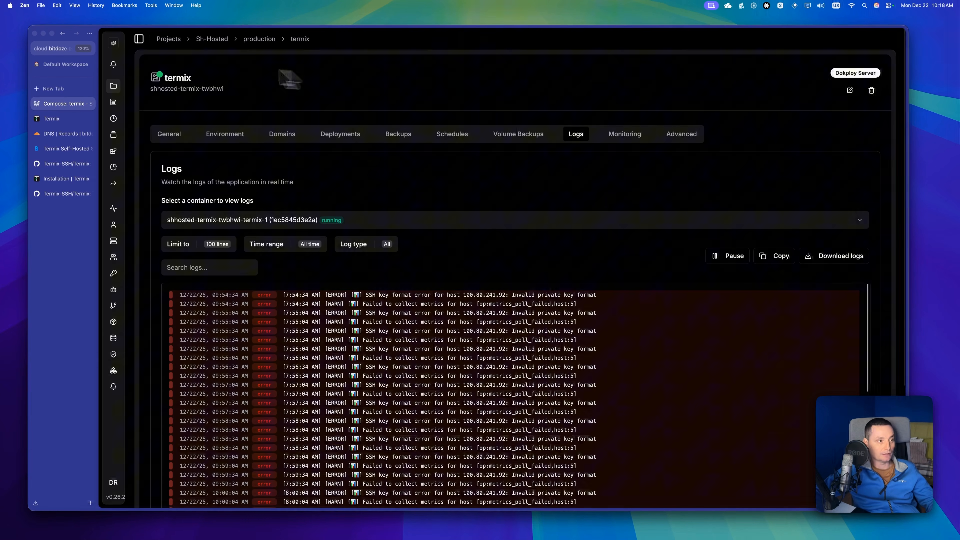
left_click(251, 41)
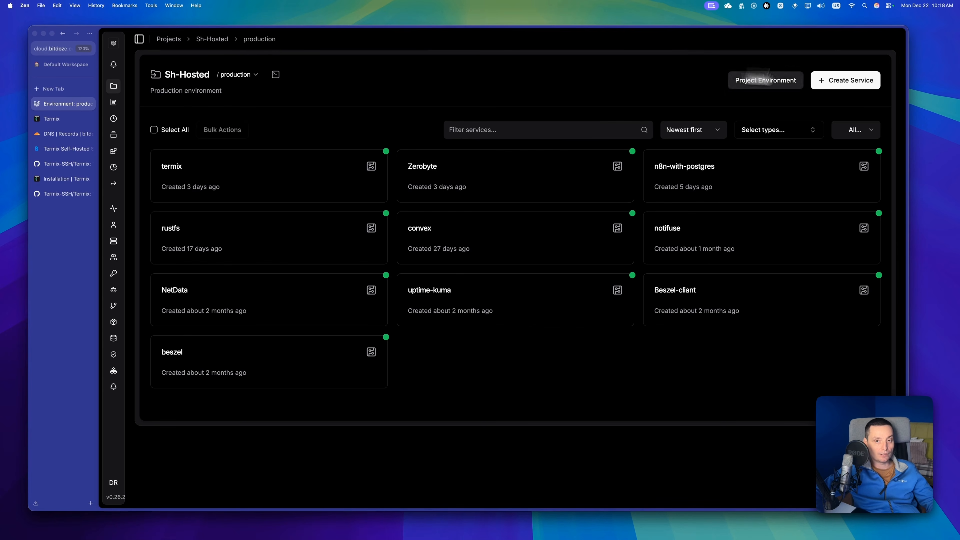
left_click(875, 80)
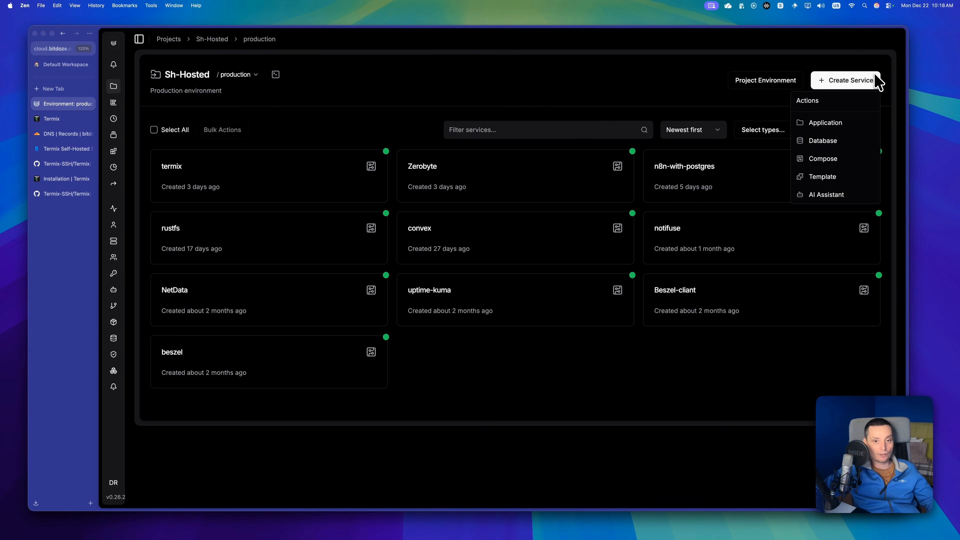
left_click(830, 160)
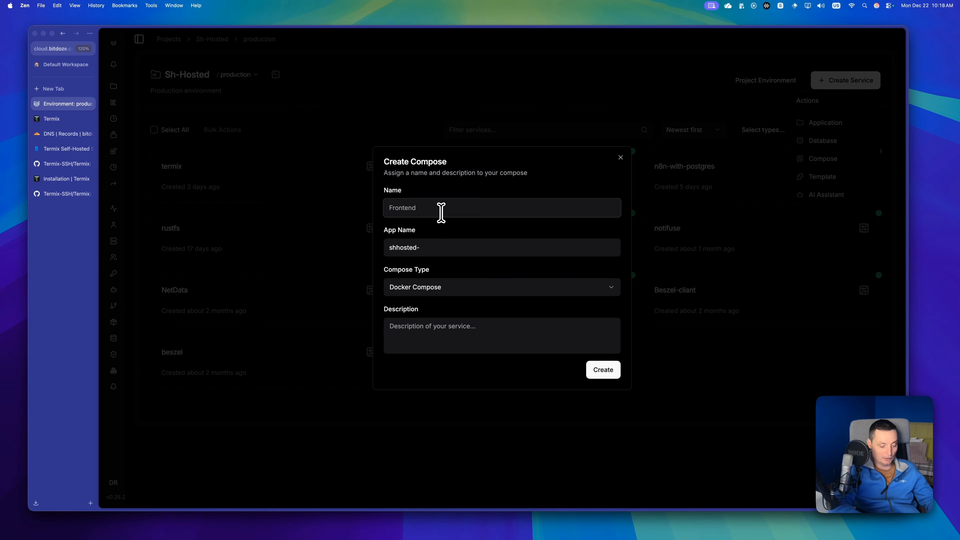
type("termix2")
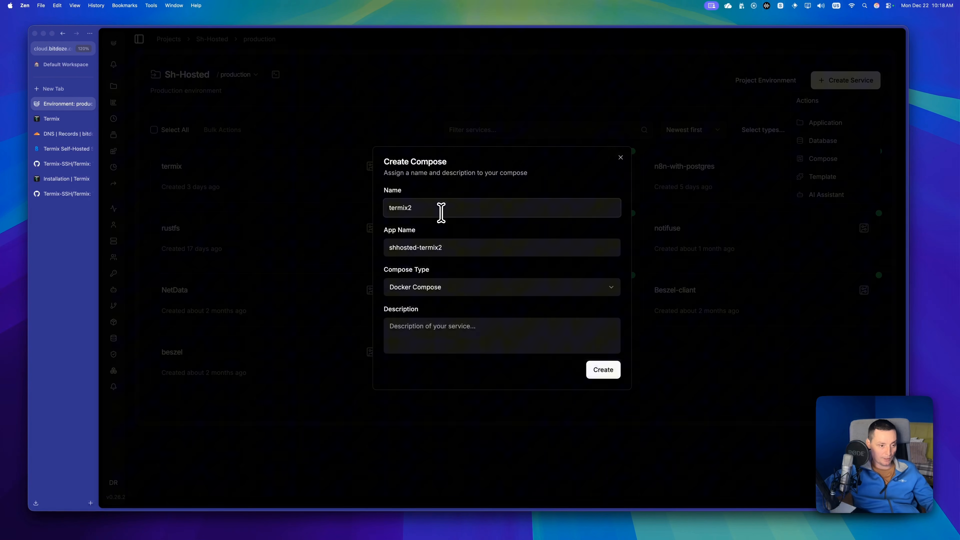
left_click(596, 370)
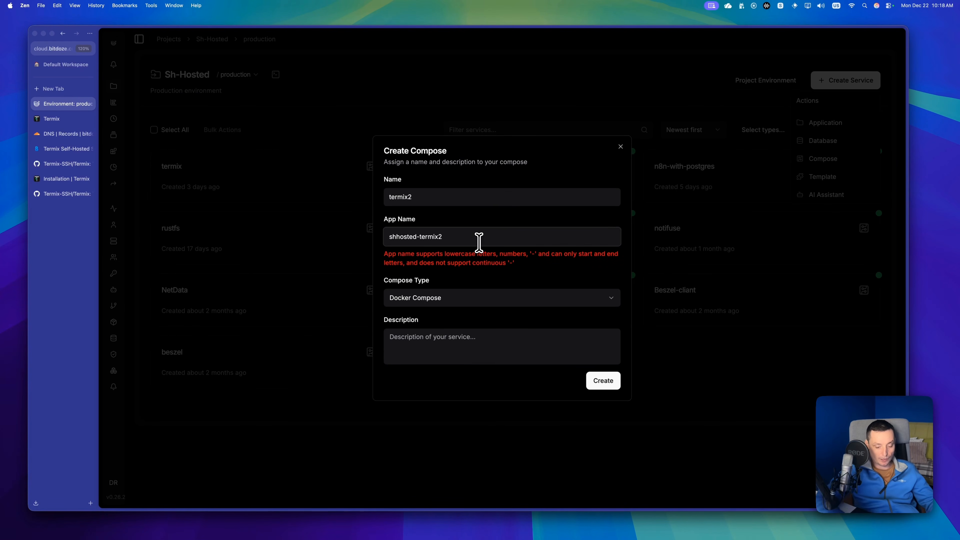
left_click(479, 243)
key("BackSpace")
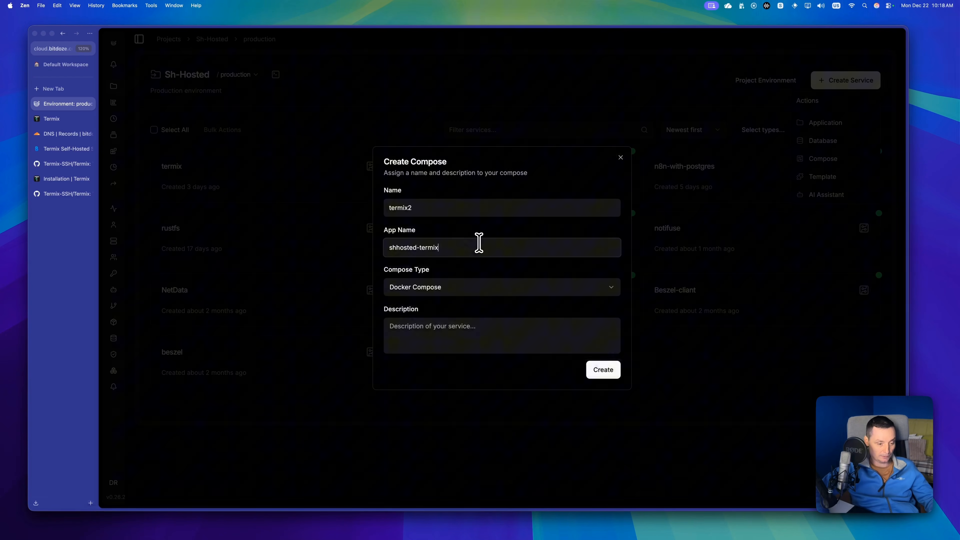
left_click(605, 370)
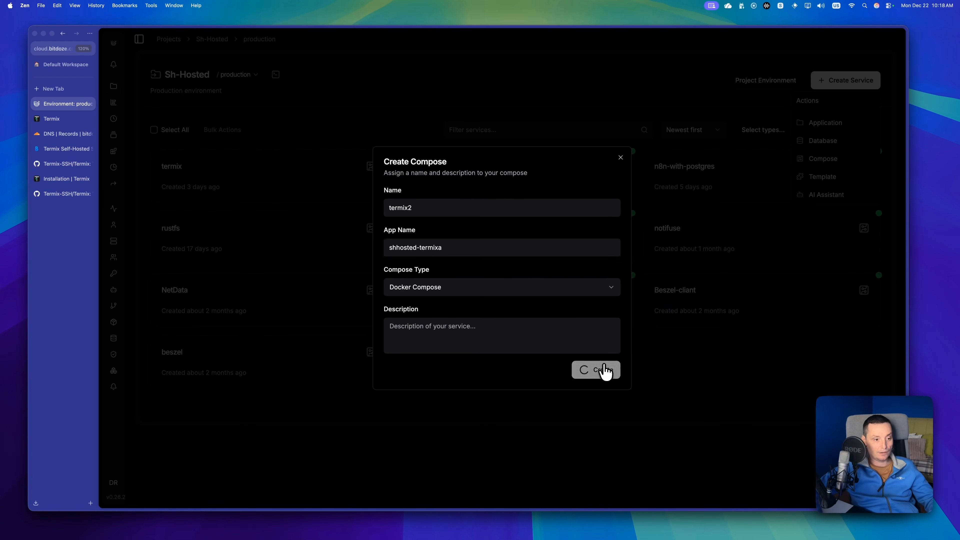
Open the termix2 service, paste the copied compose file as its raw source, and save it.
left_click(289, 172)
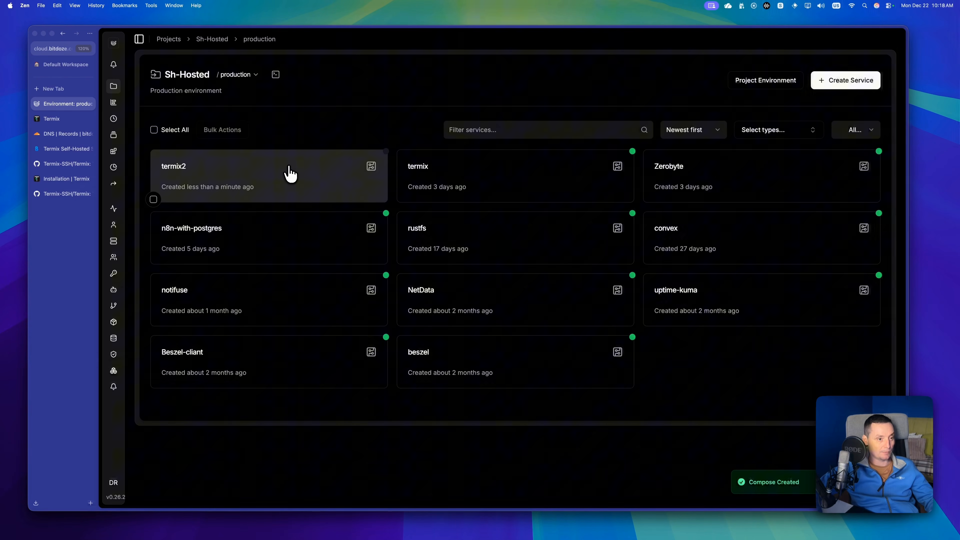
left_click(290, 173)
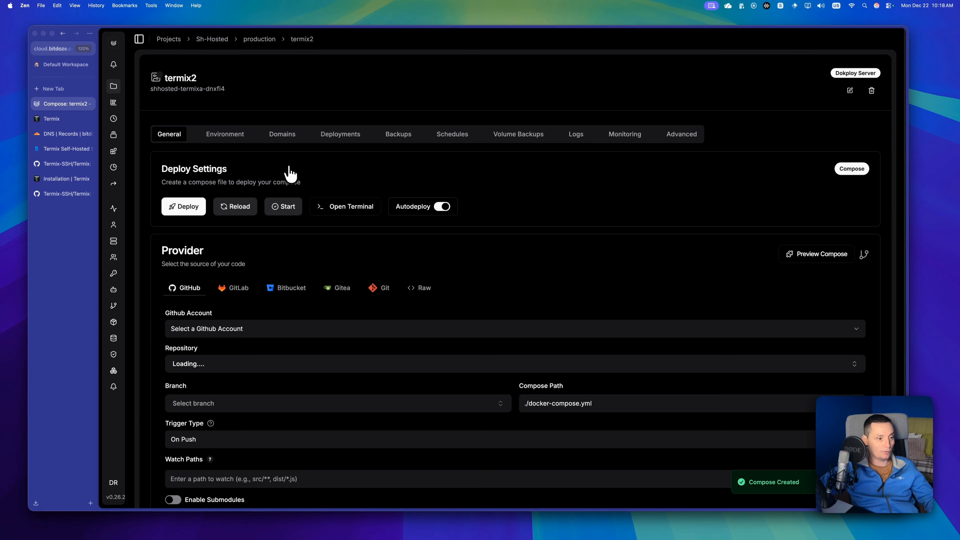
left_click(422, 289)
left_click(307, 378)
key("super+a")
type("services:   termix:     image: ghcr.io/lukegus/termix:latest     networks:       - dokploy-network     restart: unless-stopped     environment:       - PORT=8080     volumes:       - termix-data:/app/data  networks:   dokploy-network:     external: true  volumes:   termix-data:")
scroll(309, 379, "down", 3)
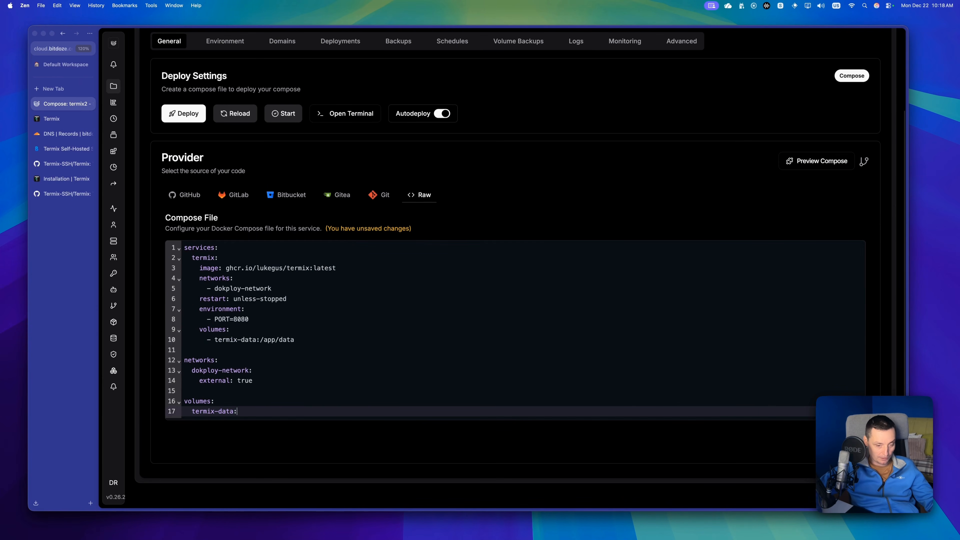
left_click(851, 440)
Start adding a domain to termix2, load the compose services, and select termix as the service name.
scroll(846, 439, "up", 1)
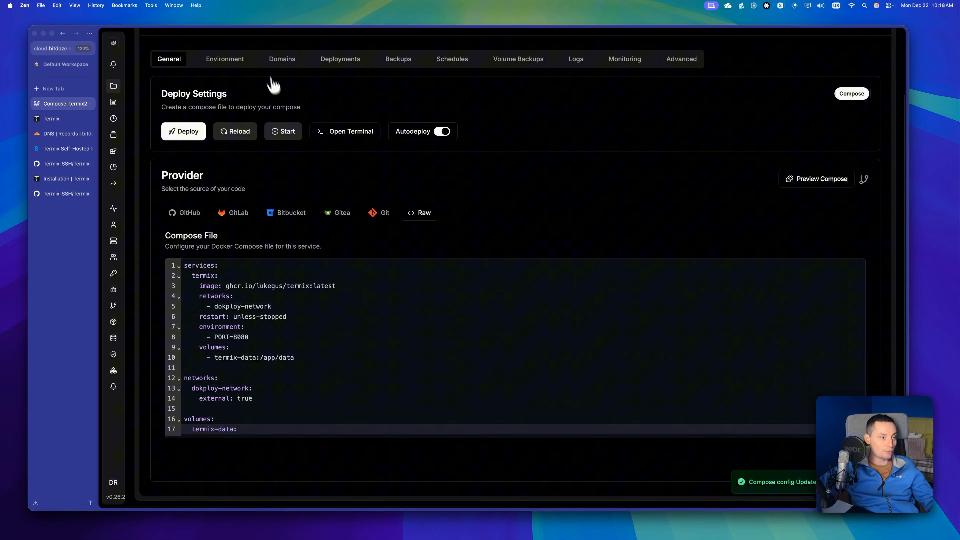
left_click(270, 60)
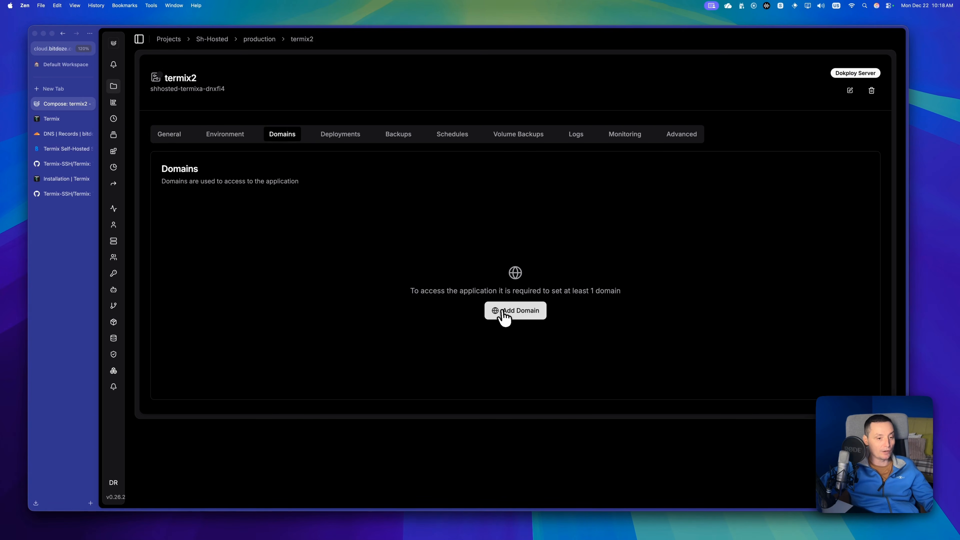
left_click(505, 312)
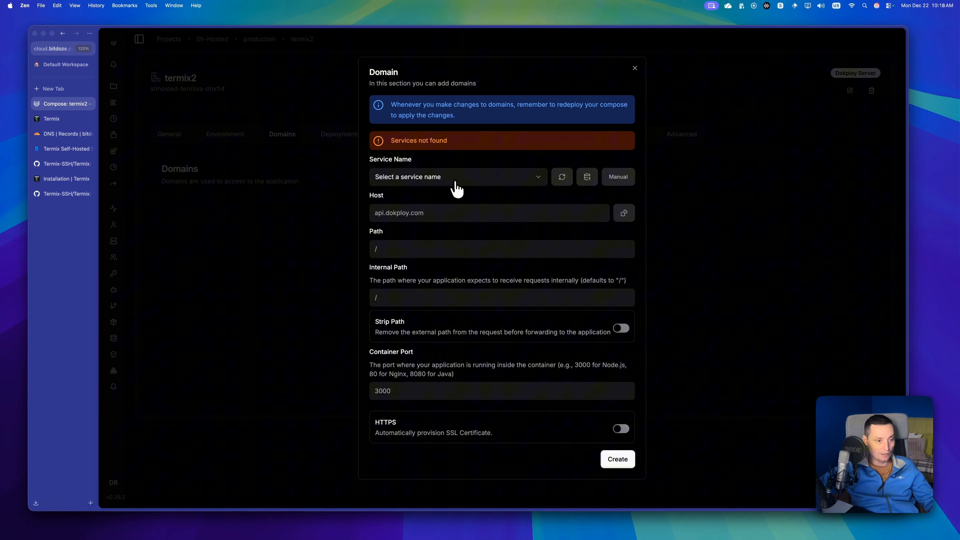
left_click(562, 176)
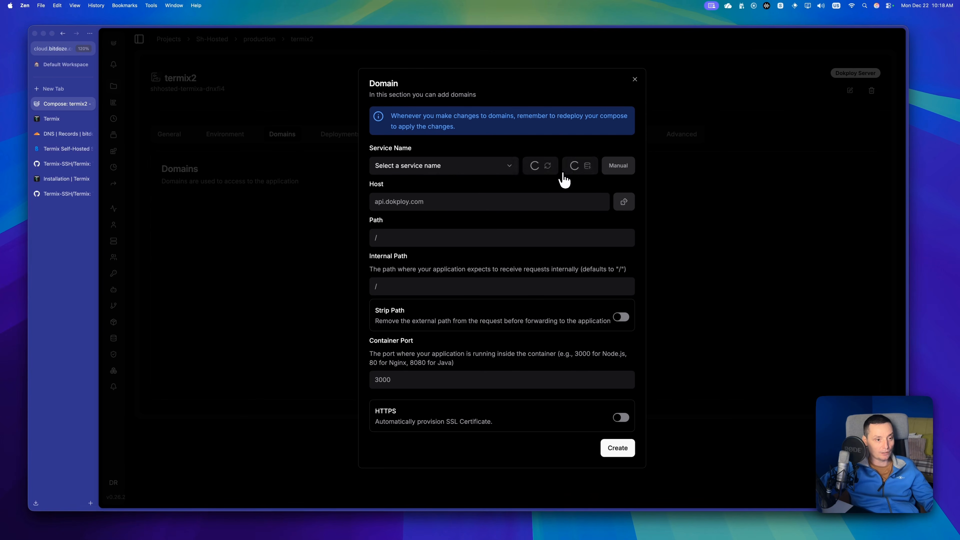
left_click(463, 167)
left_click(430, 184)
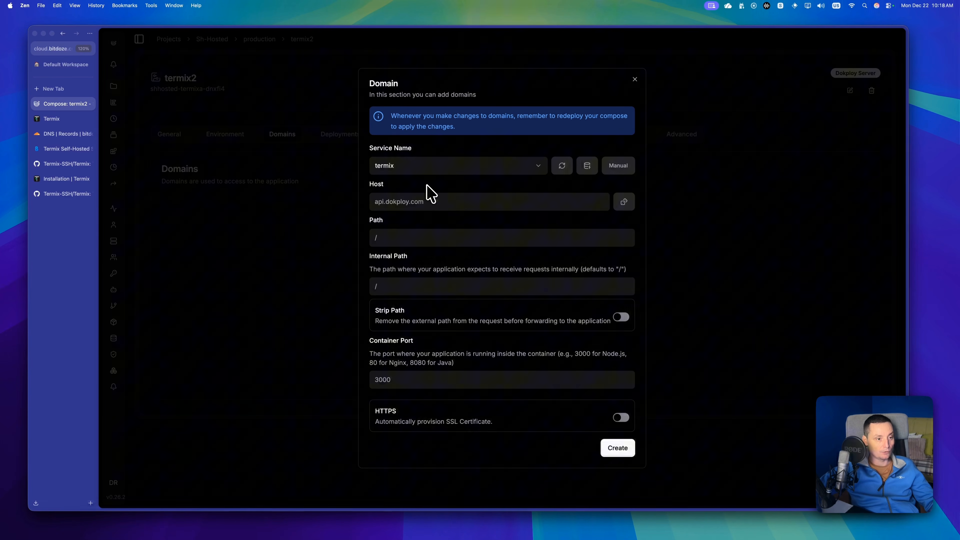
Try to create the domain with container port 8080 and HTTPS through Let's Encrypt, leaving the host empty, then discard the form.
left_click(401, 195)
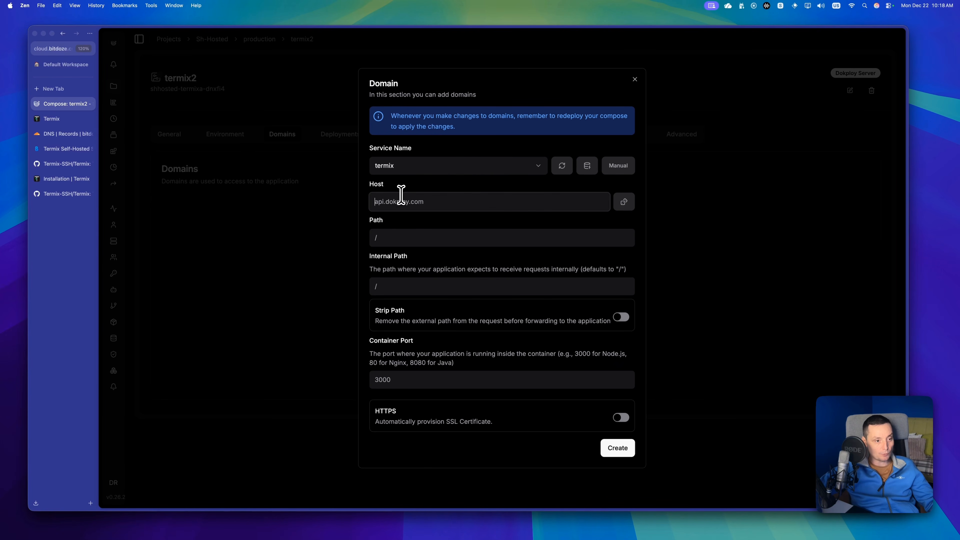
left_click(410, 379)
type("8080")
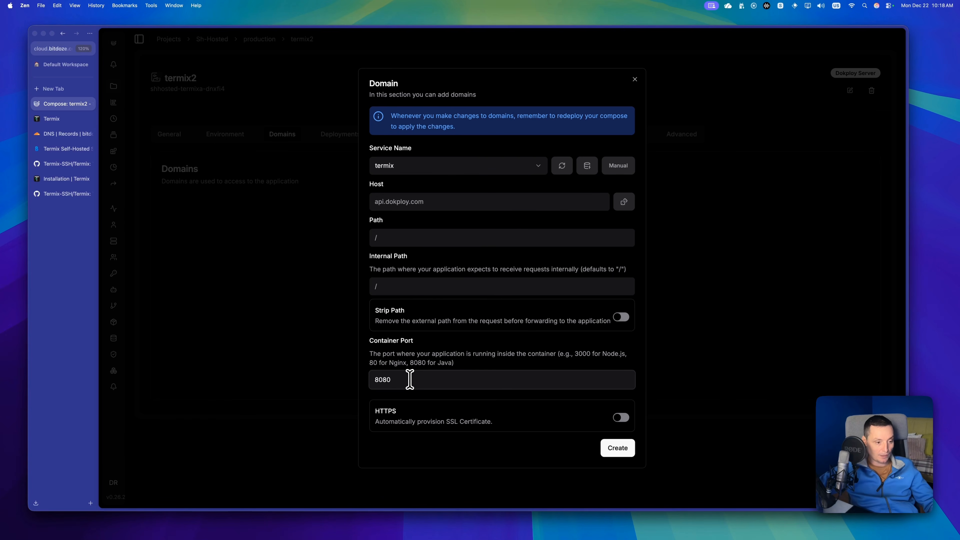
left_click(620, 416)
left_click(503, 446)
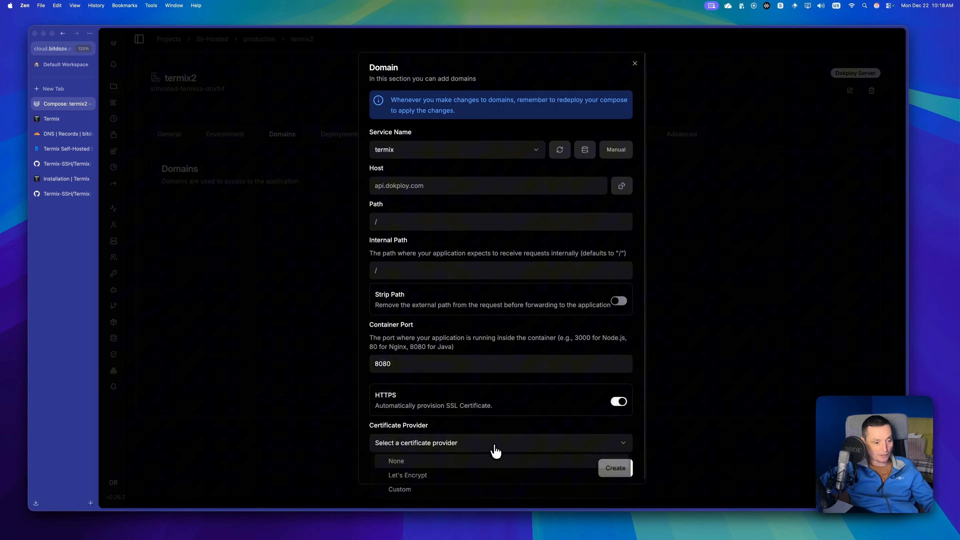
left_click(422, 479)
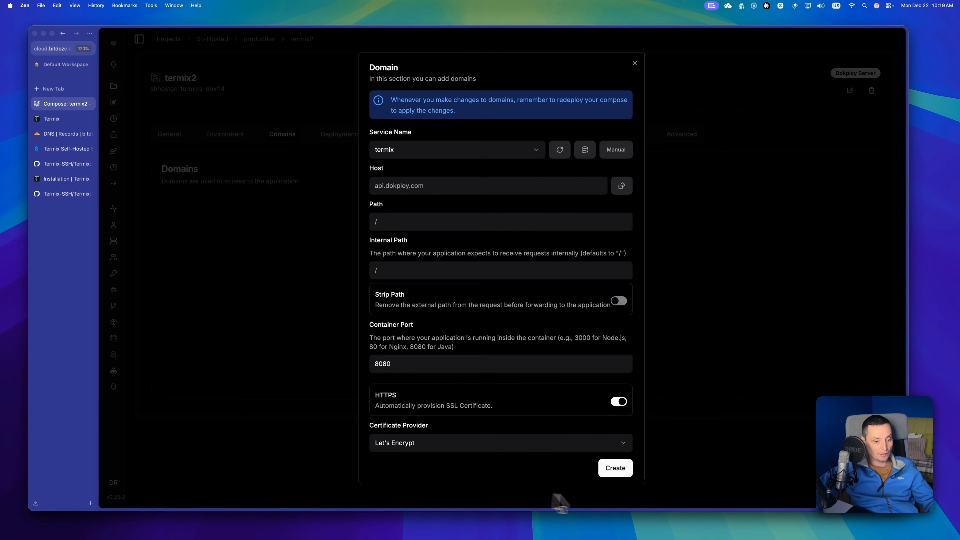
left_click(615, 477)
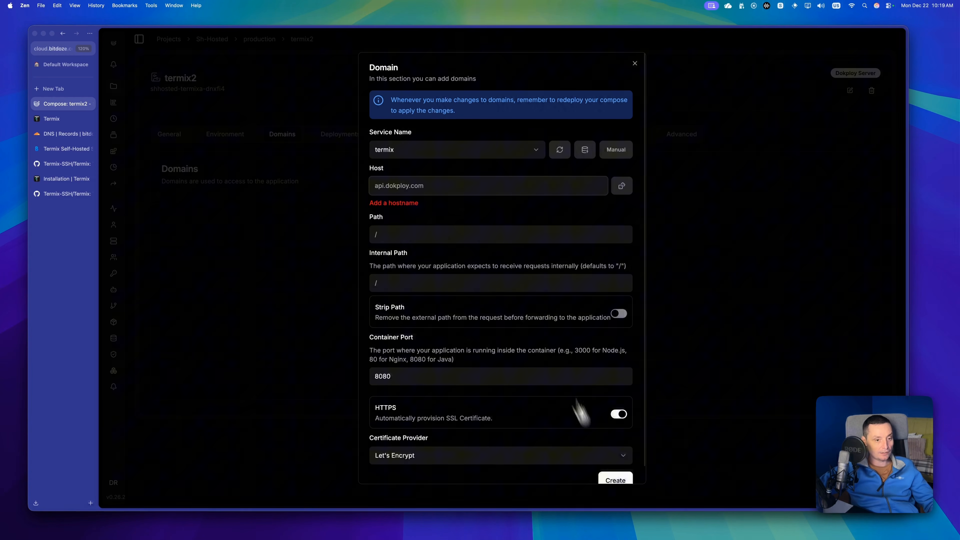
left_click(447, 182)
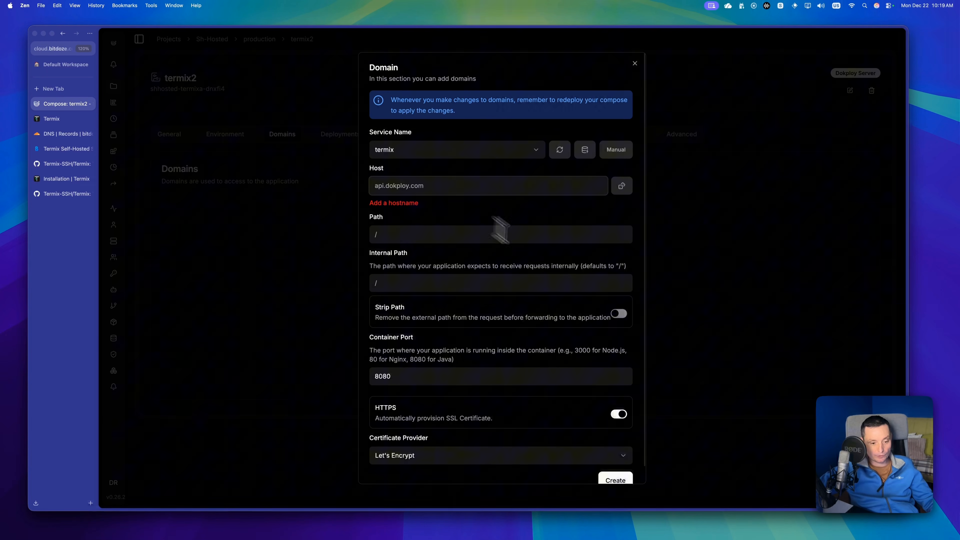
left_click(633, 64)
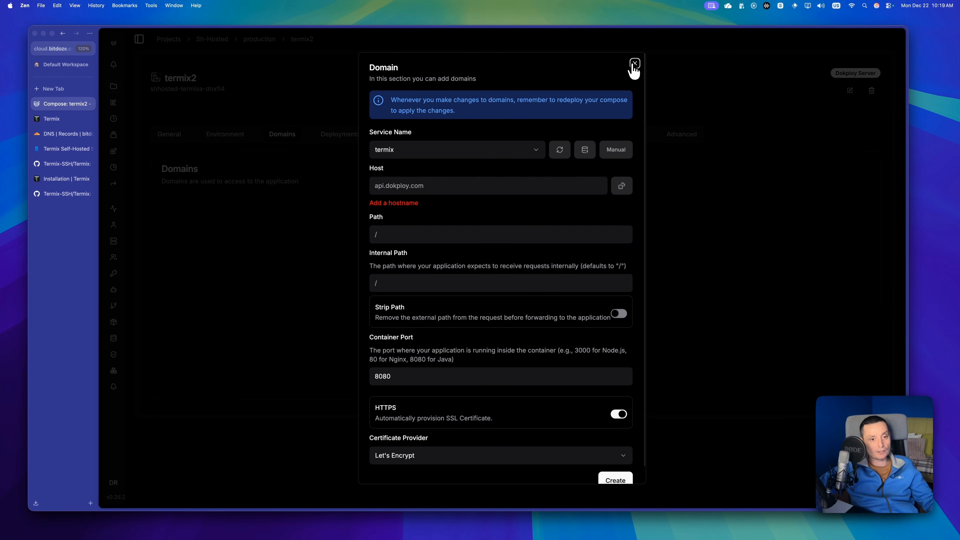
left_click(635, 65)
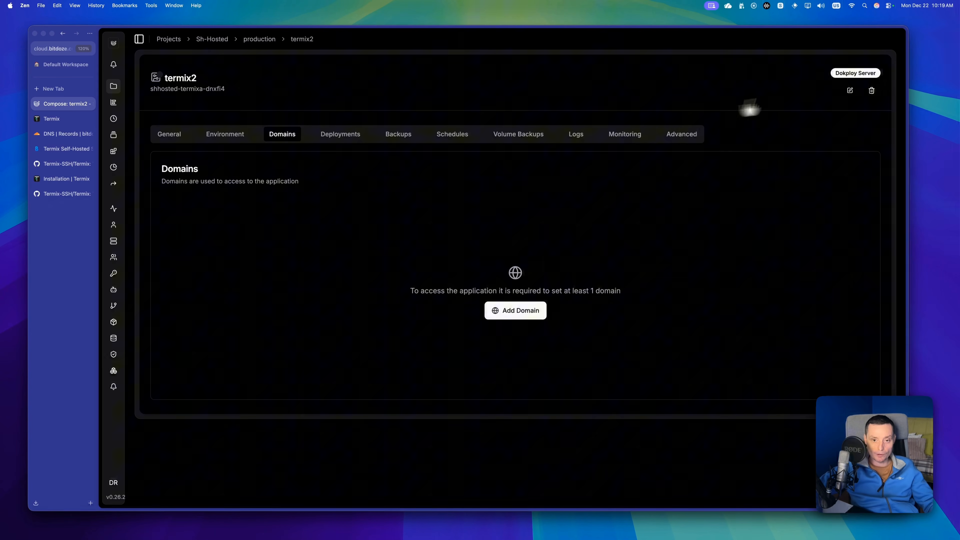
Delete the termix2 service together with its associated volumes, confirming with its full compose name.
left_click(872, 91)
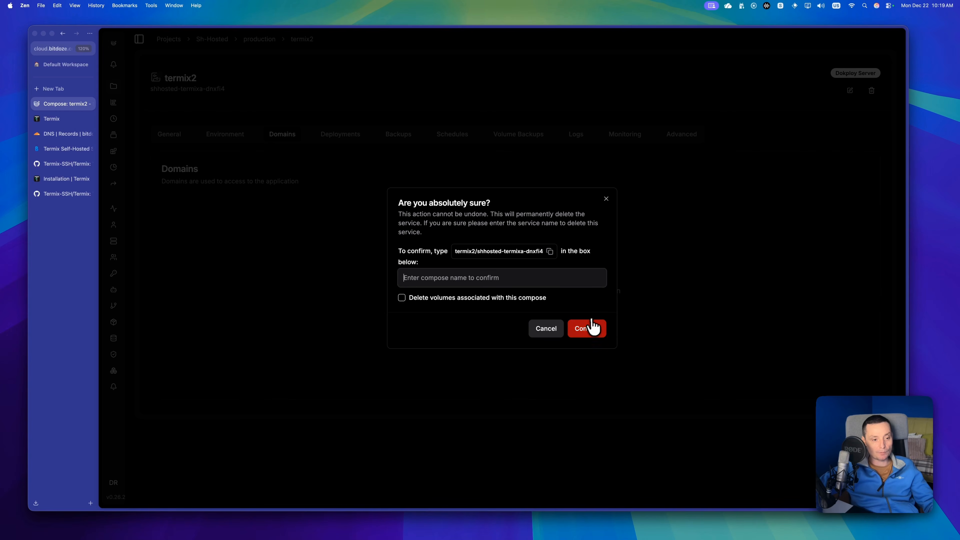
left_click(550, 251)
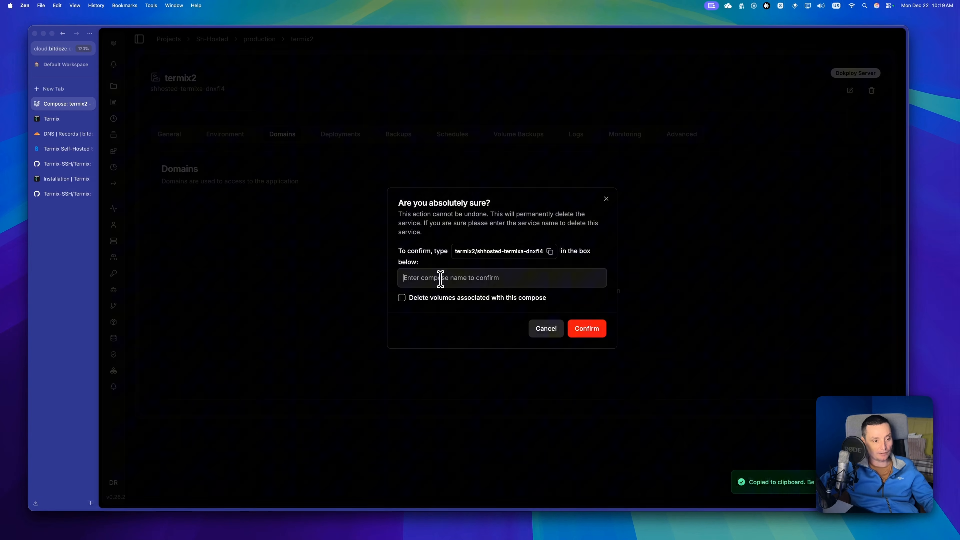
key("super+v")
left_click(401, 297)
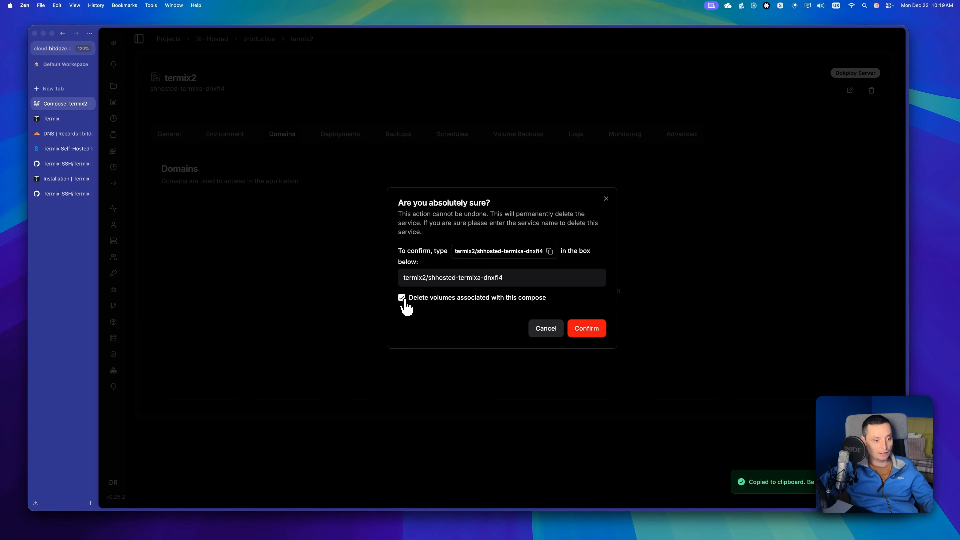
left_click(593, 332)
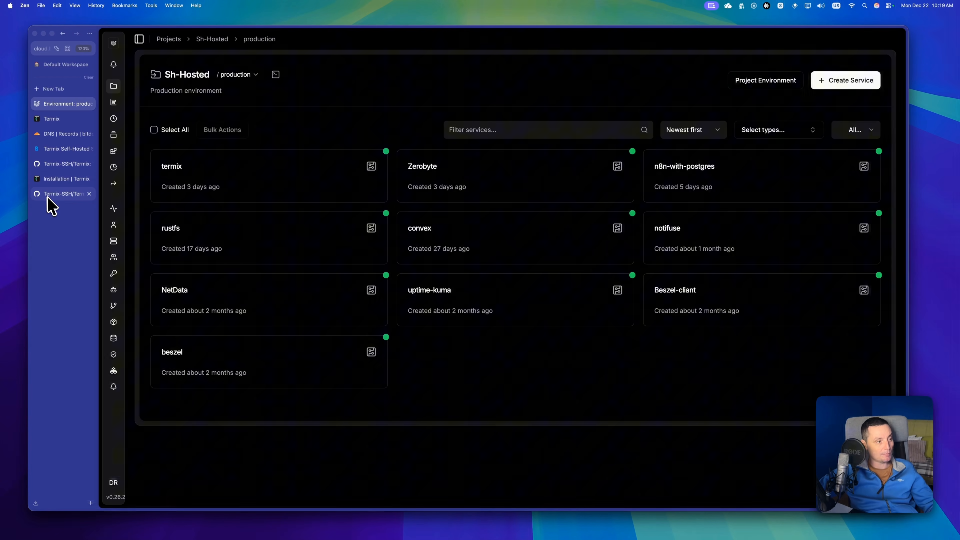
Switch to Termix, open the Host Manager and close the Tools sidebar.
left_click(61, 121)
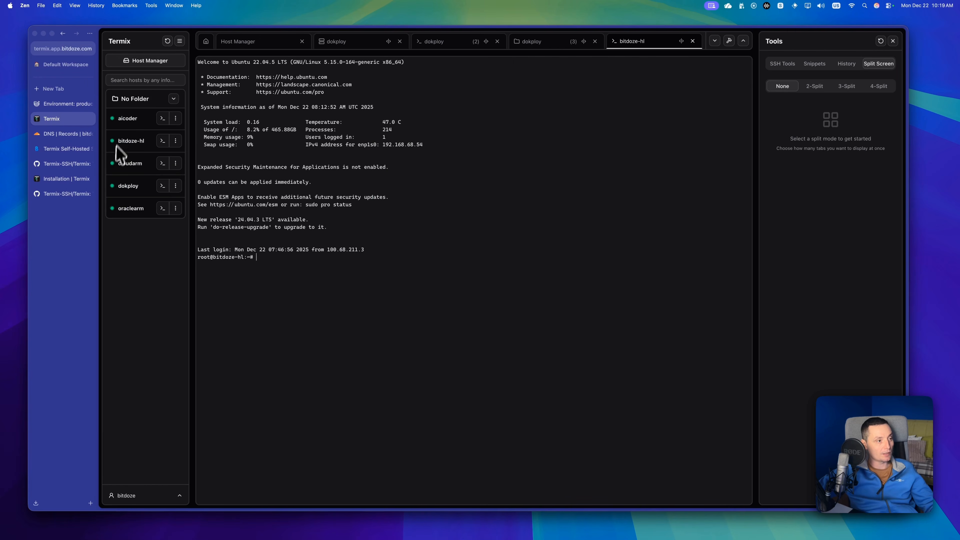
left_click(42, 51)
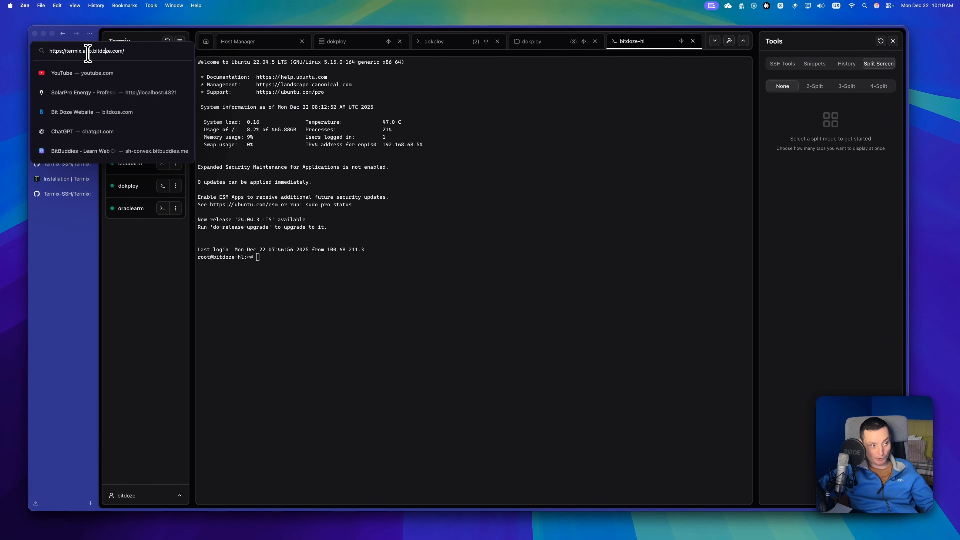
left_click(356, 140)
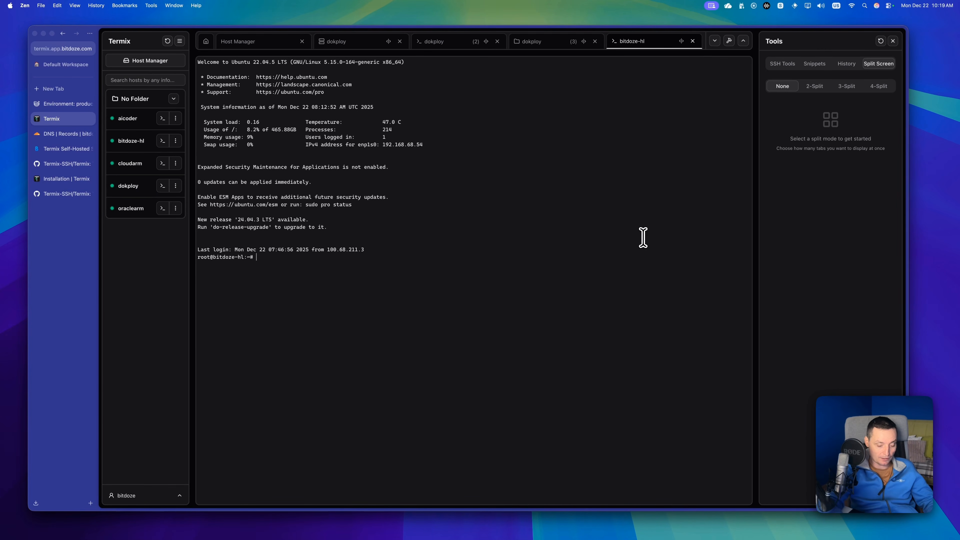
key("super+equal")
key("super+equal")
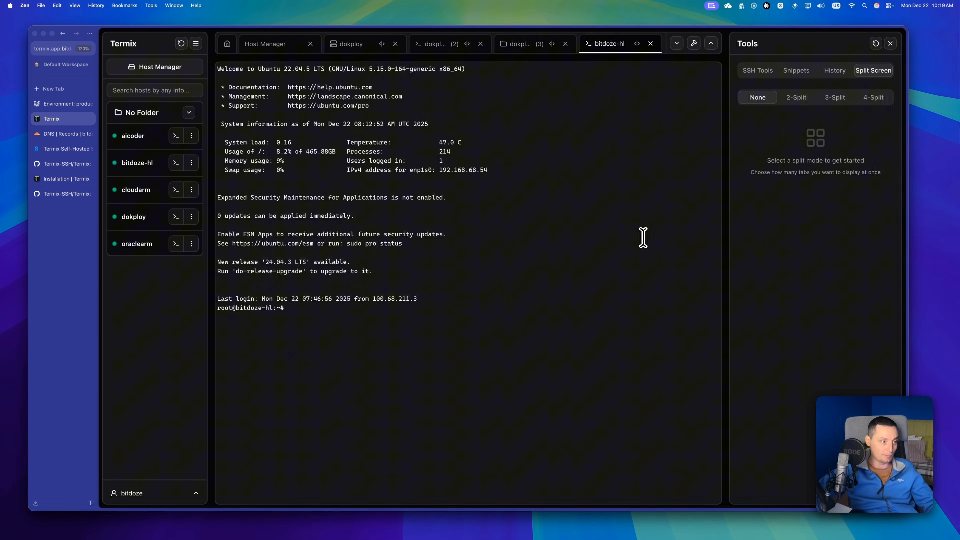
left_click(169, 68)
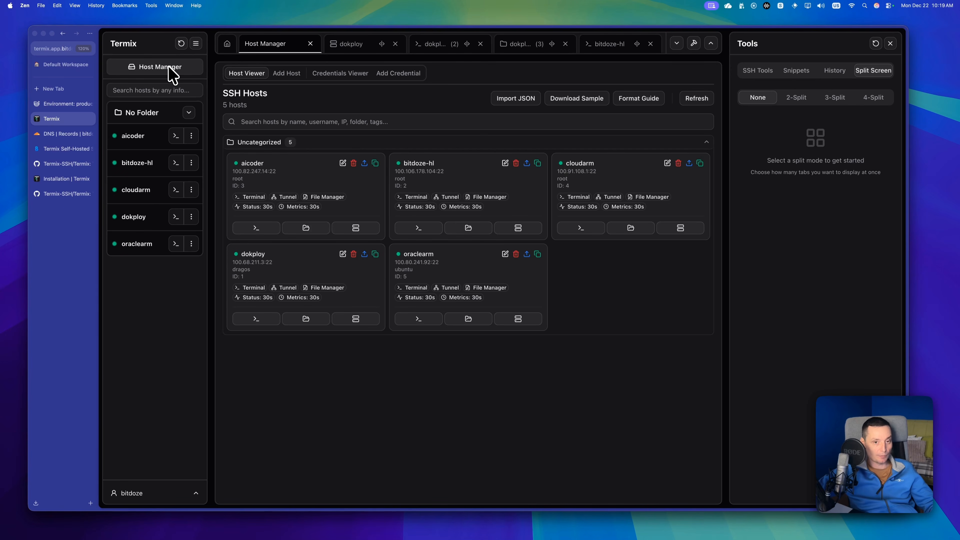
left_click(891, 44)
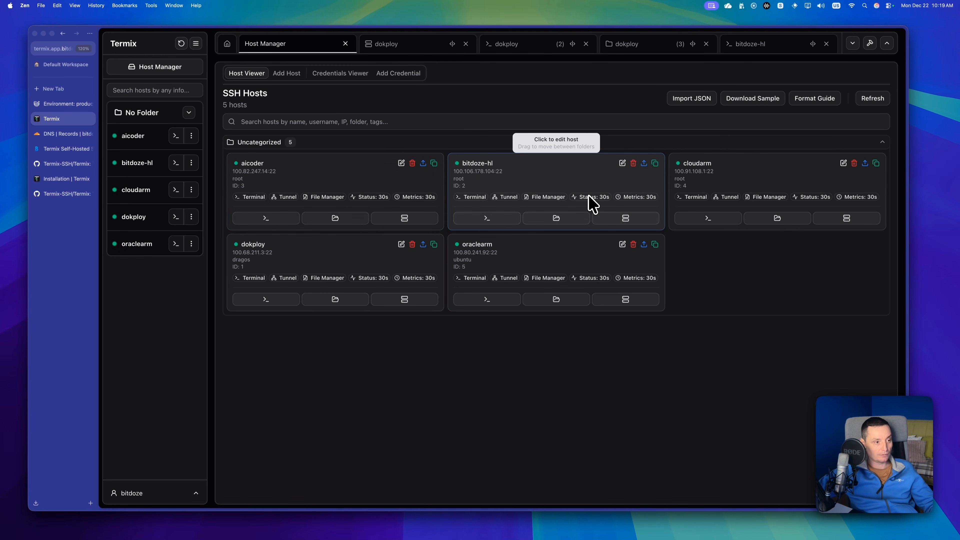
Open the aicoder host for editing, review its terminal, file manager and statistics settings, and save the host.
left_click(256, 170)
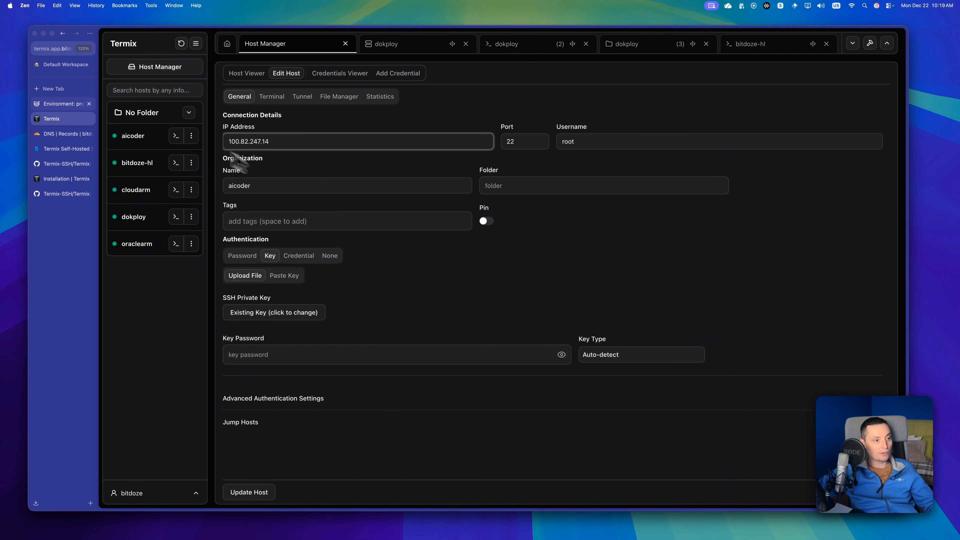
left_click(270, 98)
left_click(333, 98)
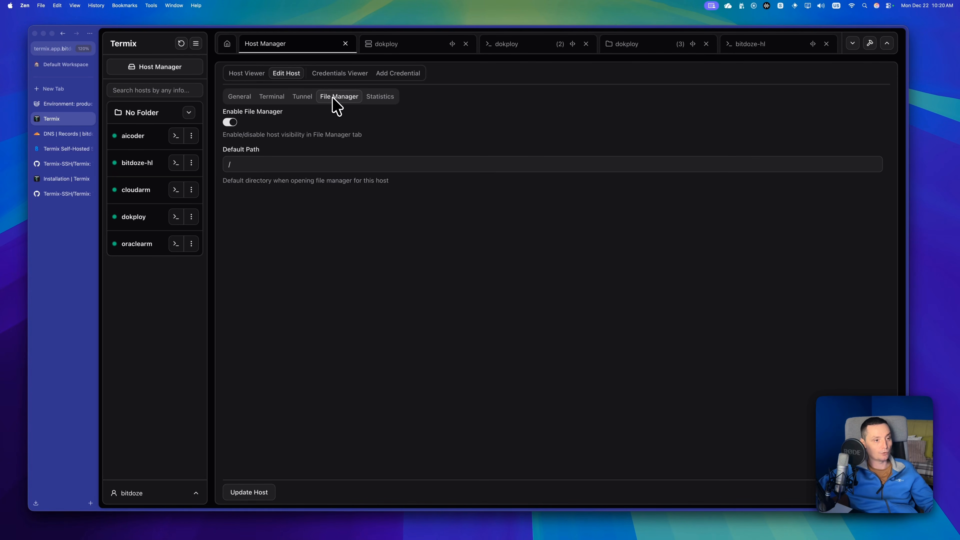
left_click(381, 98)
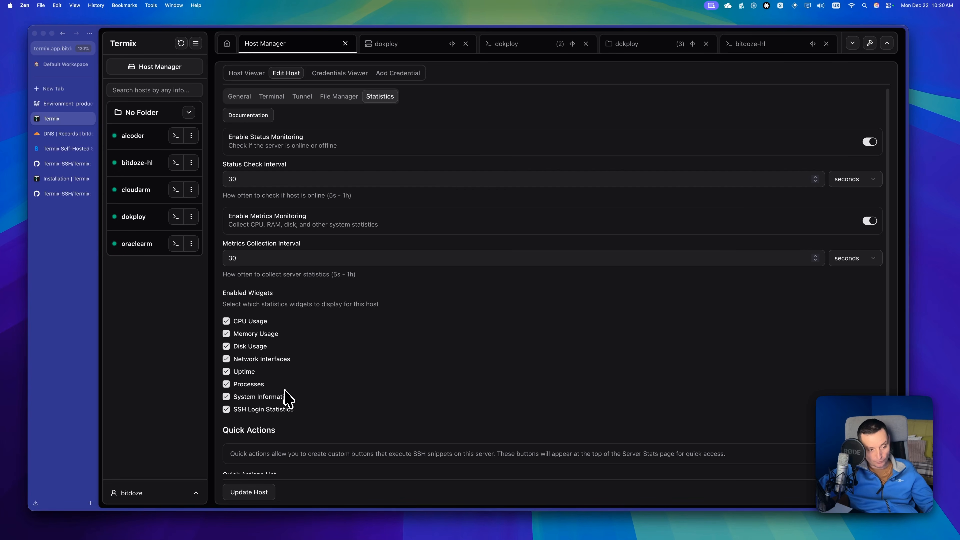
scroll(290, 399, "down", 2)
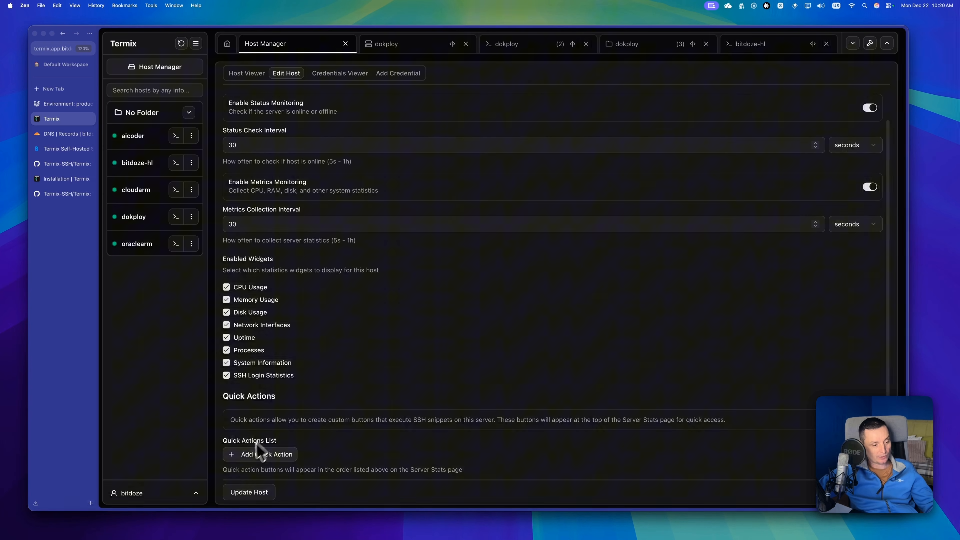
left_click(250, 492)
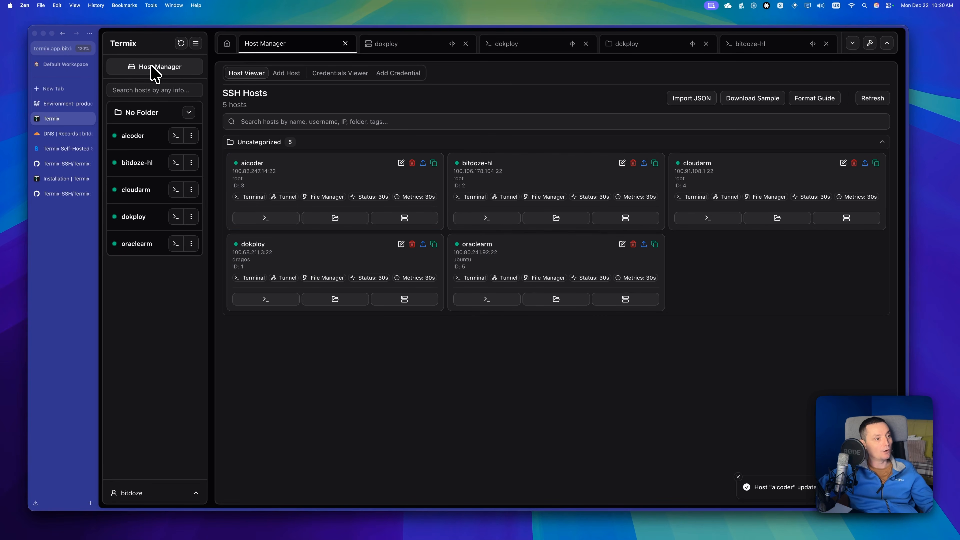
Close the Host Manager and all open dokploy and bitdoze-hl sessions, leaving only the dashboard.
left_click(346, 44)
left_click(375, 43)
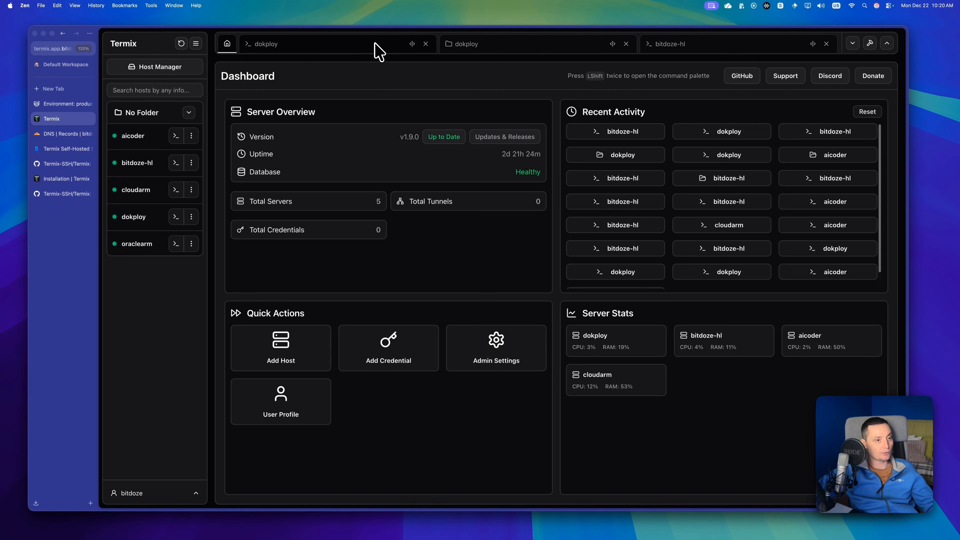
left_click(430, 44)
left_click(430, 43)
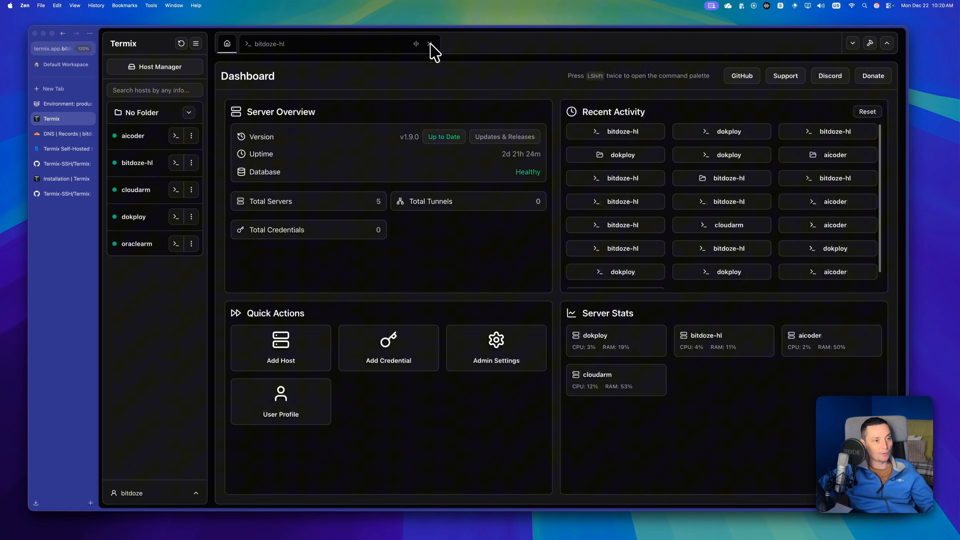
left_click(429, 43)
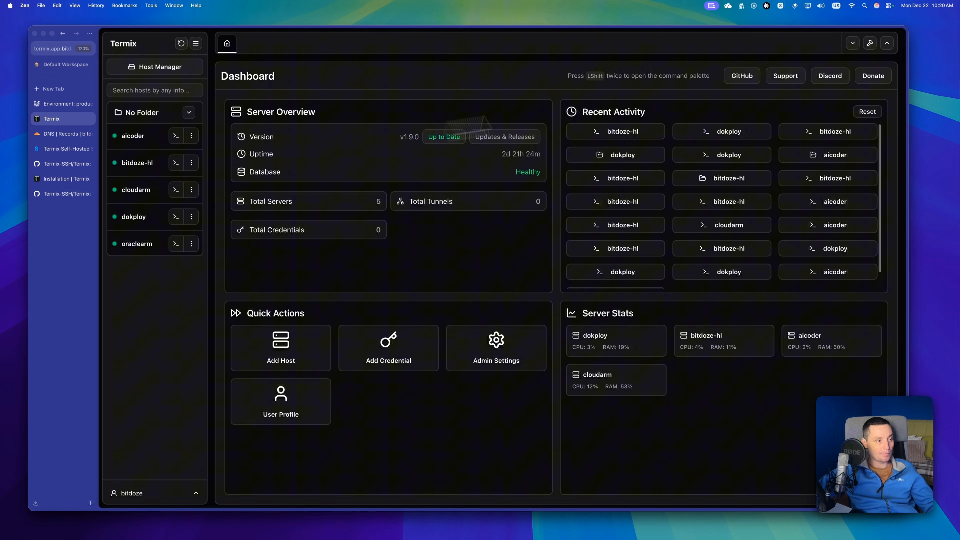
left_click(851, 44)
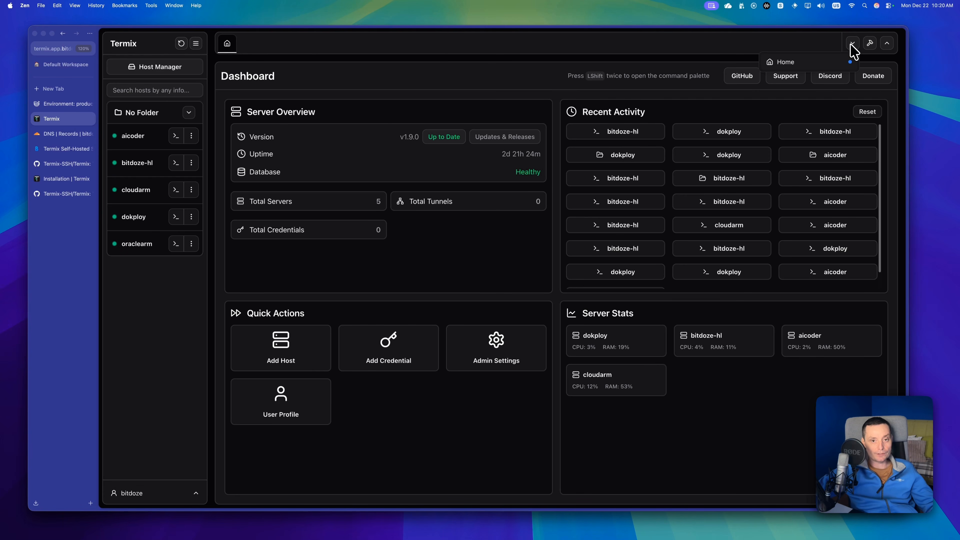
left_click(822, 65)
left_click(853, 44)
left_click(828, 65)
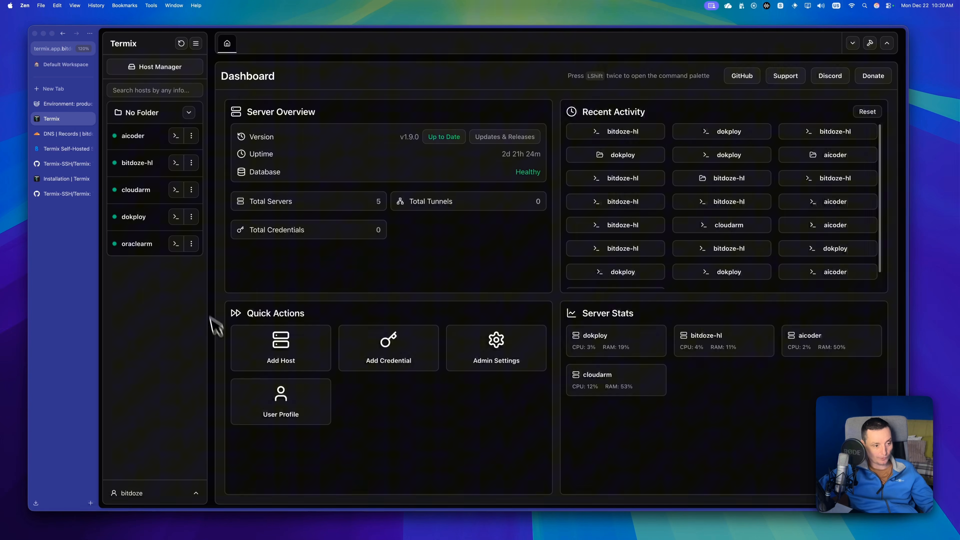
Start adding a new host and go through its IP address, username, name, folder and tags fields.
left_click(285, 347)
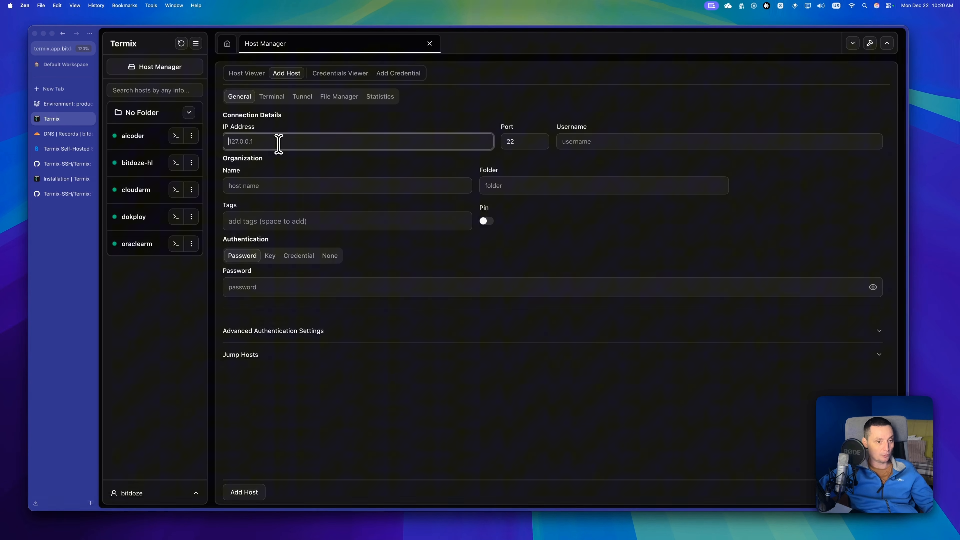
left_click(622, 143)
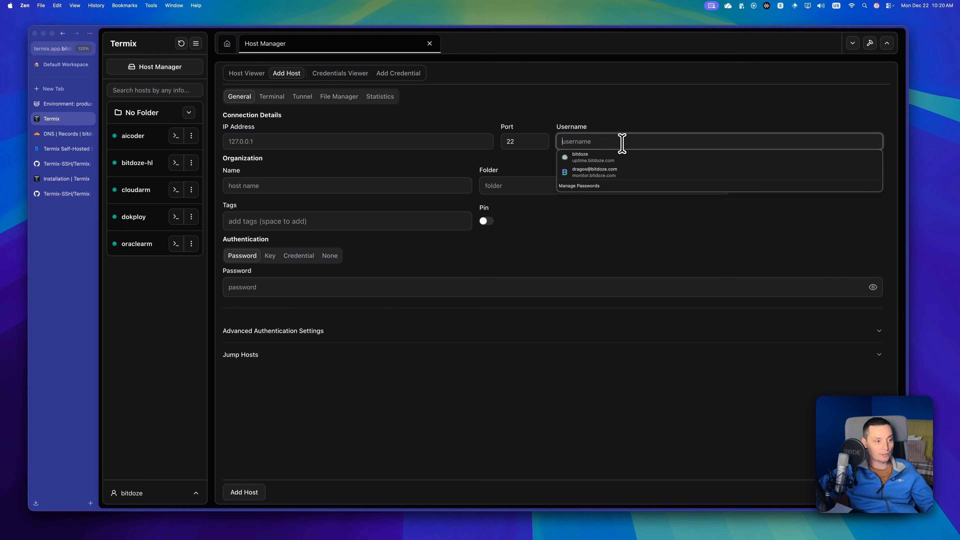
left_click(287, 185)
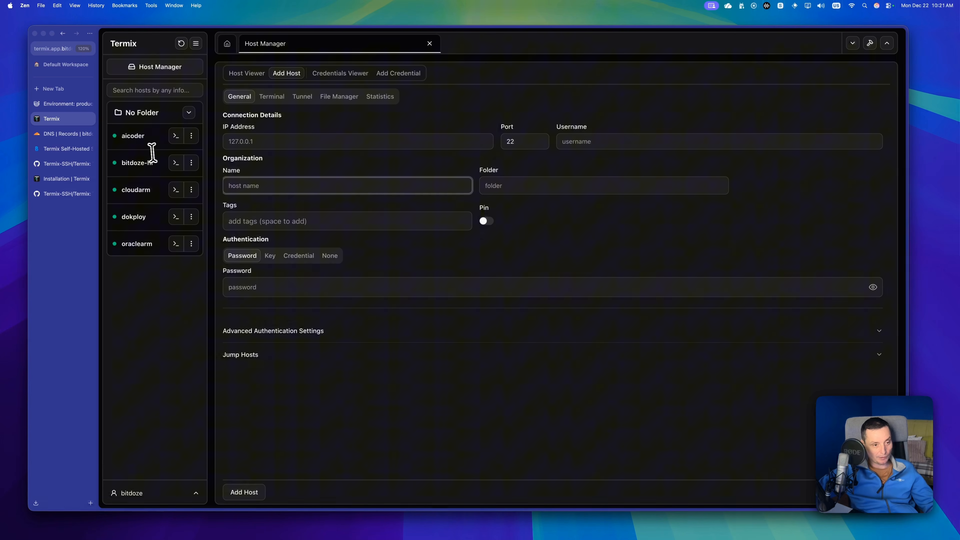
left_click(543, 186)
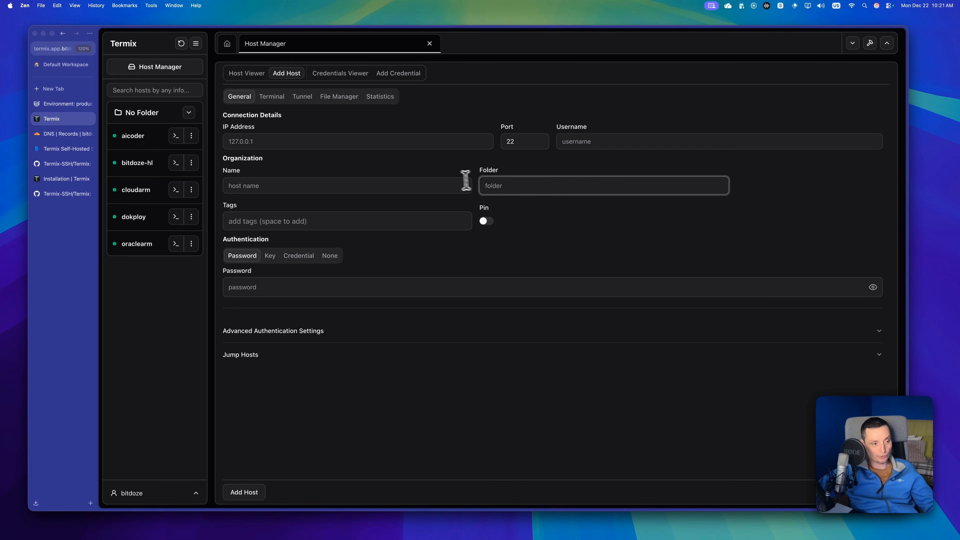
left_click(300, 222)
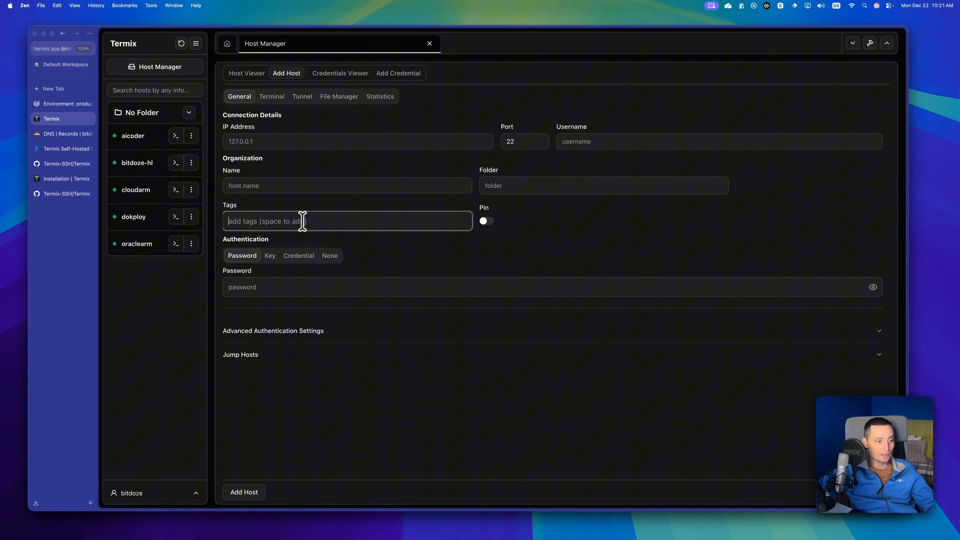
Go through the new host's key, credential, none and password authentication options, and expand its jump host settings.
left_click(269, 259)
left_click(299, 258)
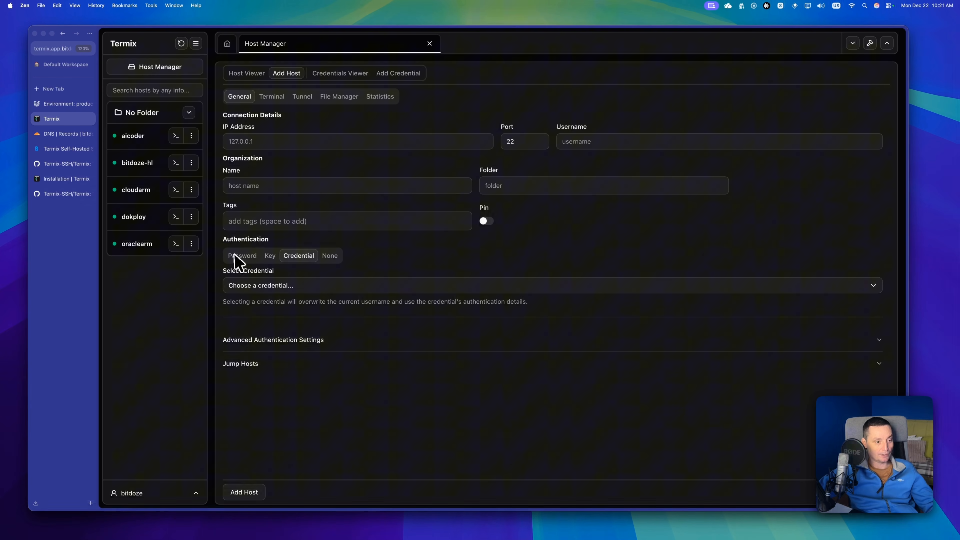
left_click(326, 258)
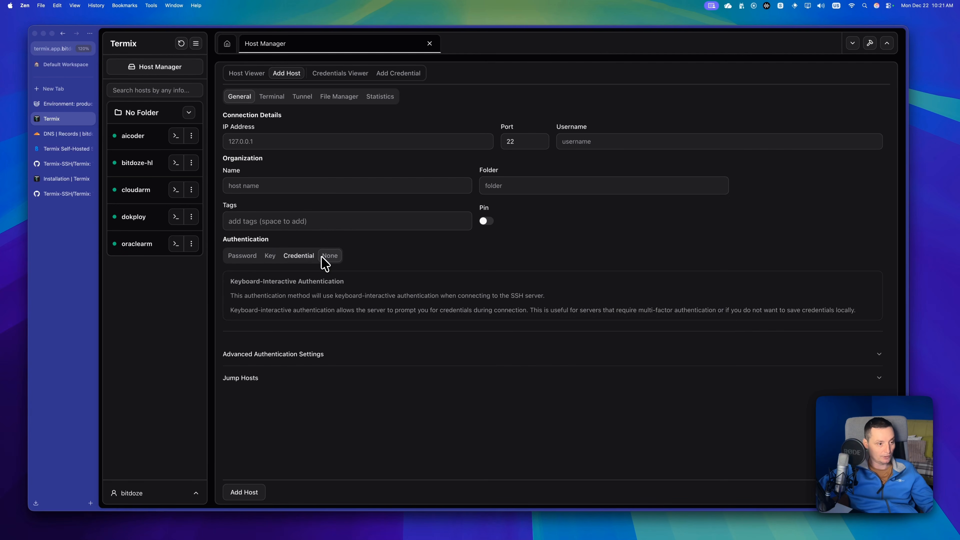
left_click(238, 256)
left_click(880, 356)
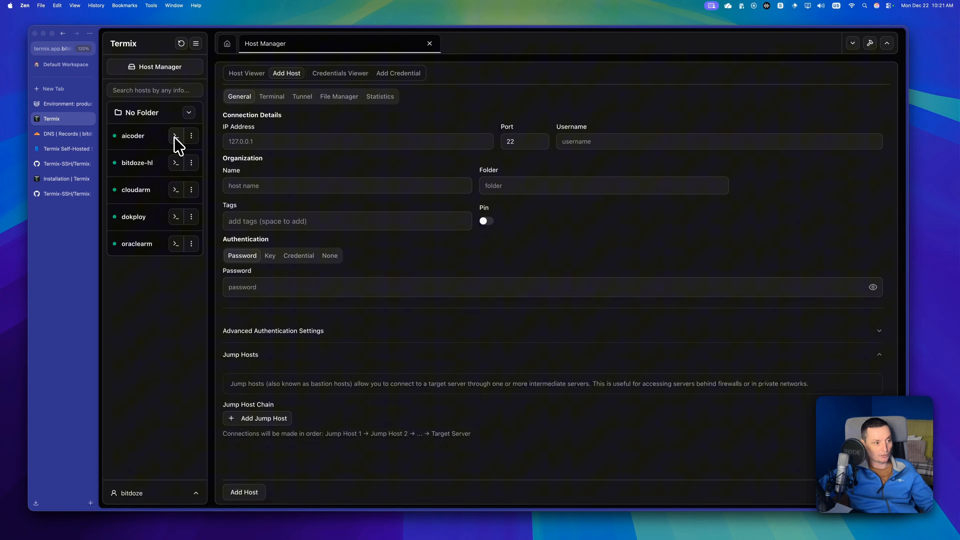
Open aicoder's server details, examine its resource usage, network, login and process statistics, and refresh the status.
left_click(189, 138)
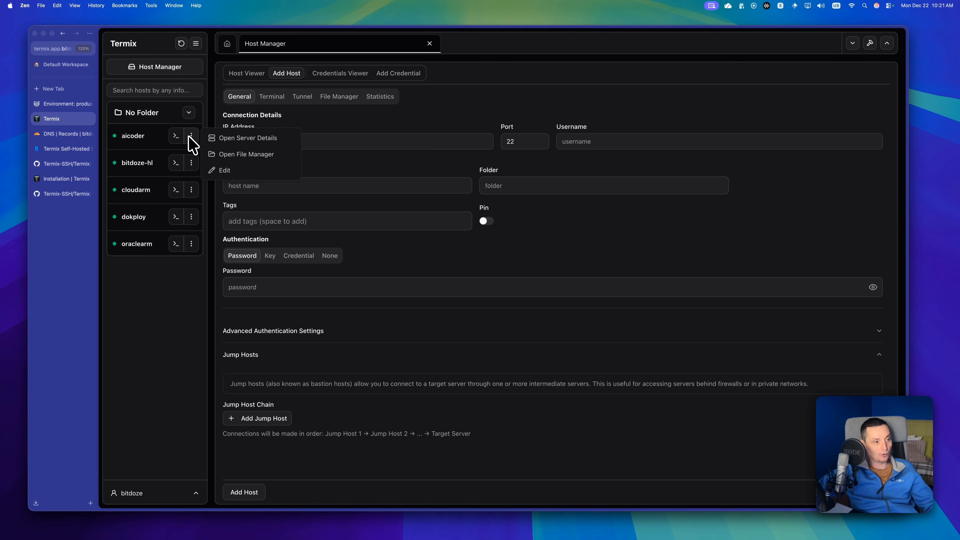
left_click(252, 140)
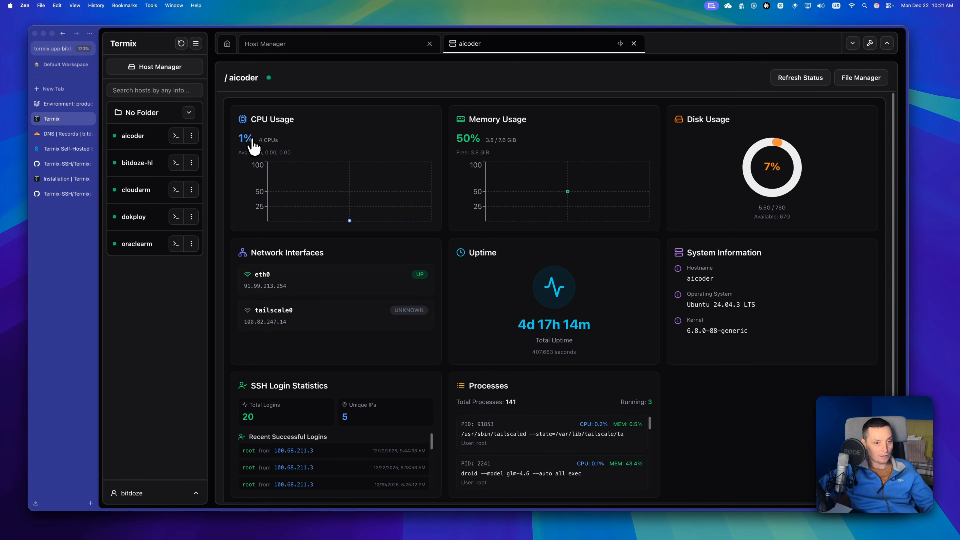
mouse_move(381, 182)
scroll(386, 183, "down", 1)
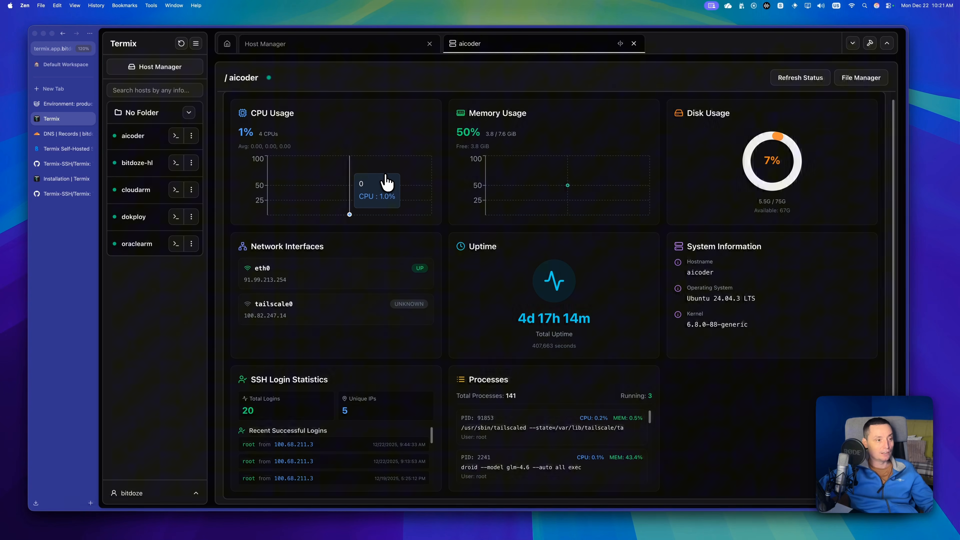
scroll(387, 184, "up", 1)
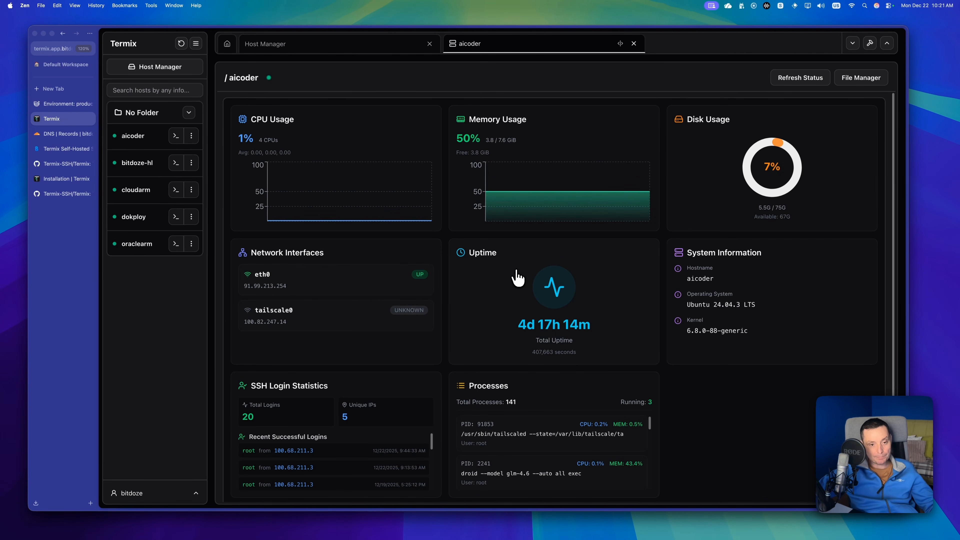
scroll(747, 286, "down", 1)
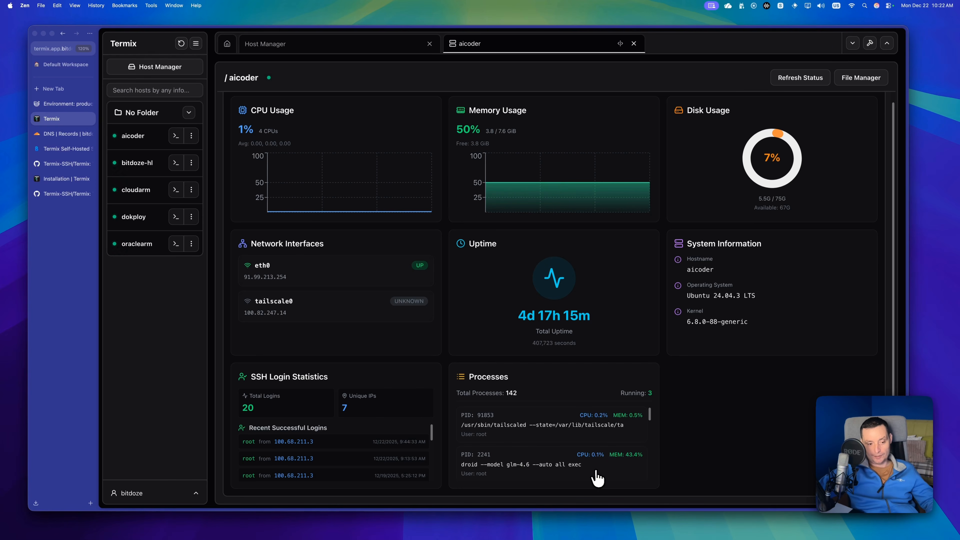
scroll(498, 463, "down", 2)
scroll(503, 462, "up", 2)
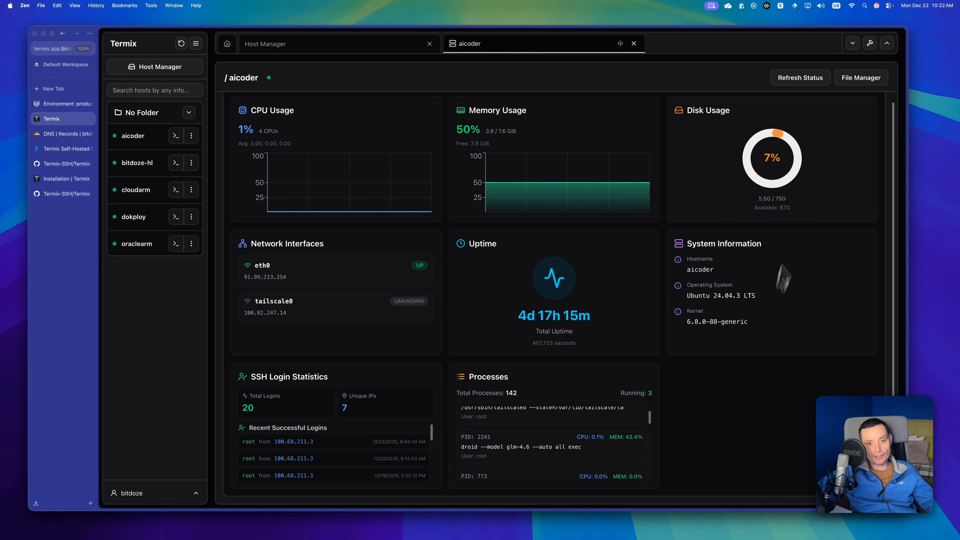
left_click(799, 80)
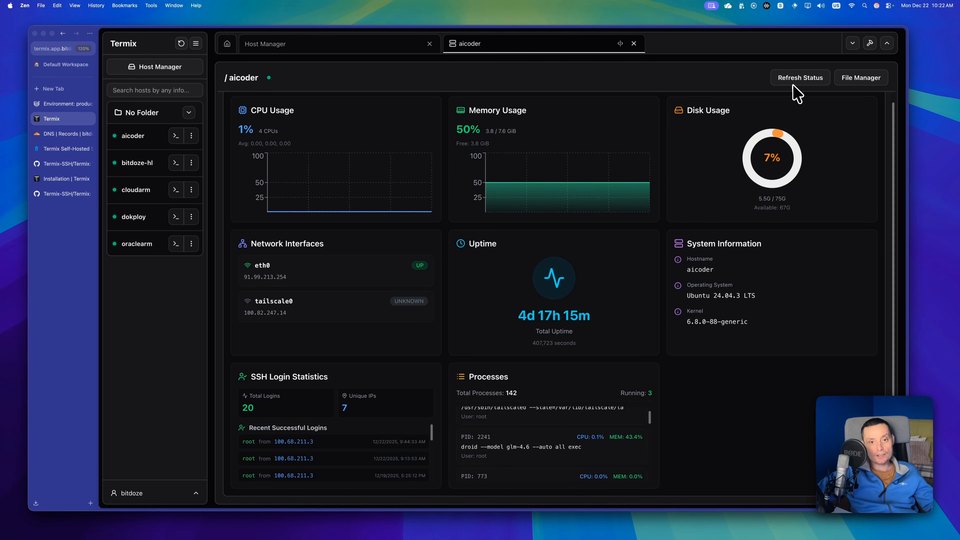
Open the file manager for aicoder and browse to the /root/.factory directory.
left_click(867, 80)
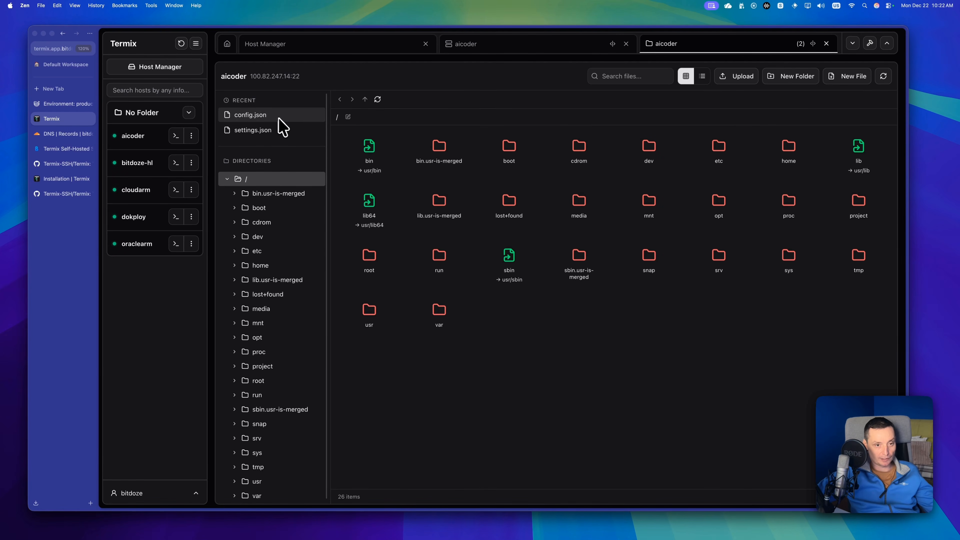
scroll(299, 137, "down", 1)
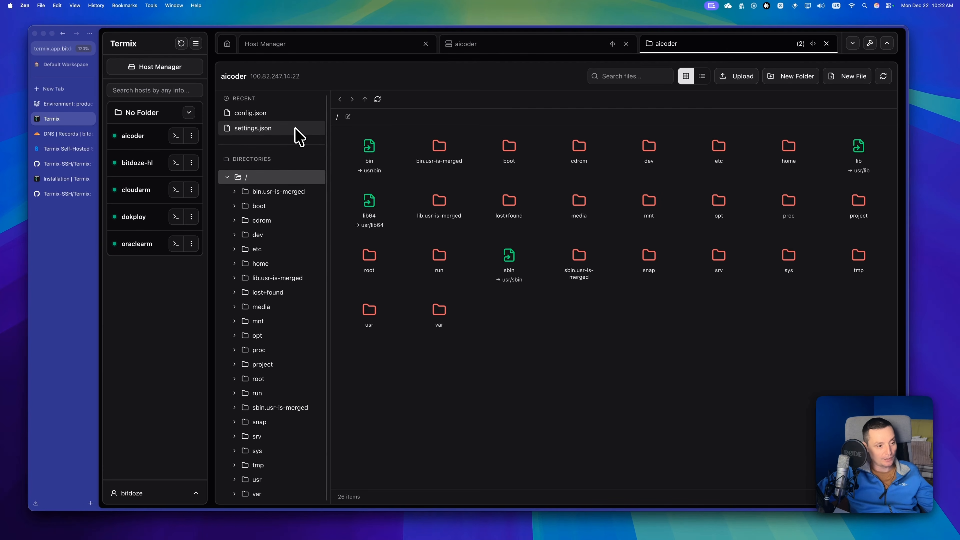
scroll(305, 259, "up", 1)
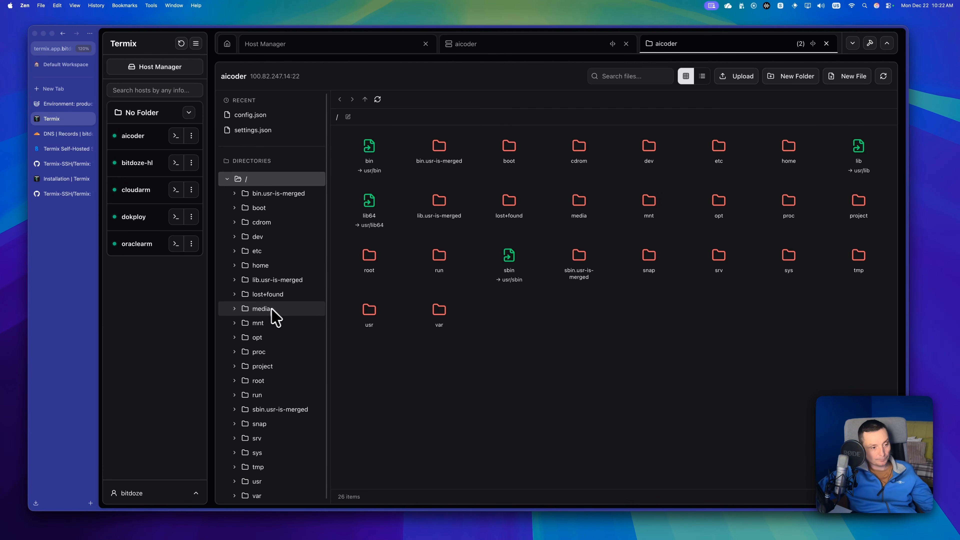
left_click(235, 381)
scroll(287, 374, "down", 4)
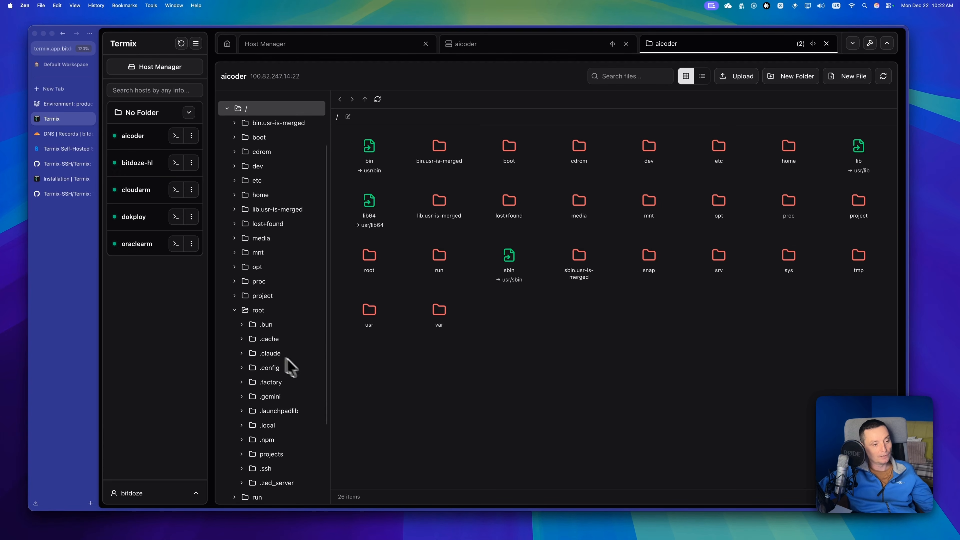
left_click(283, 383)
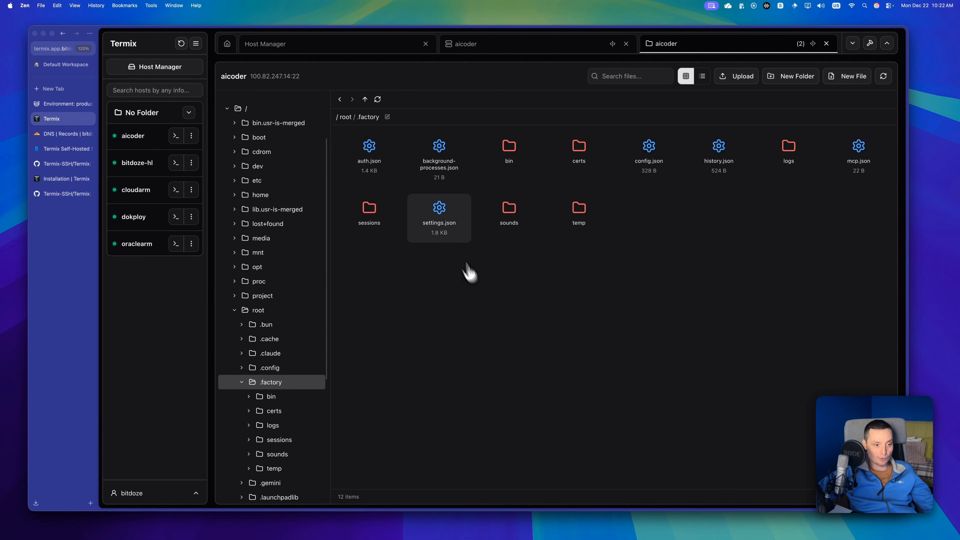
Open settings.json from the .factory folder, maximize its editor window and look through the file's contents.
left_click(440, 229)
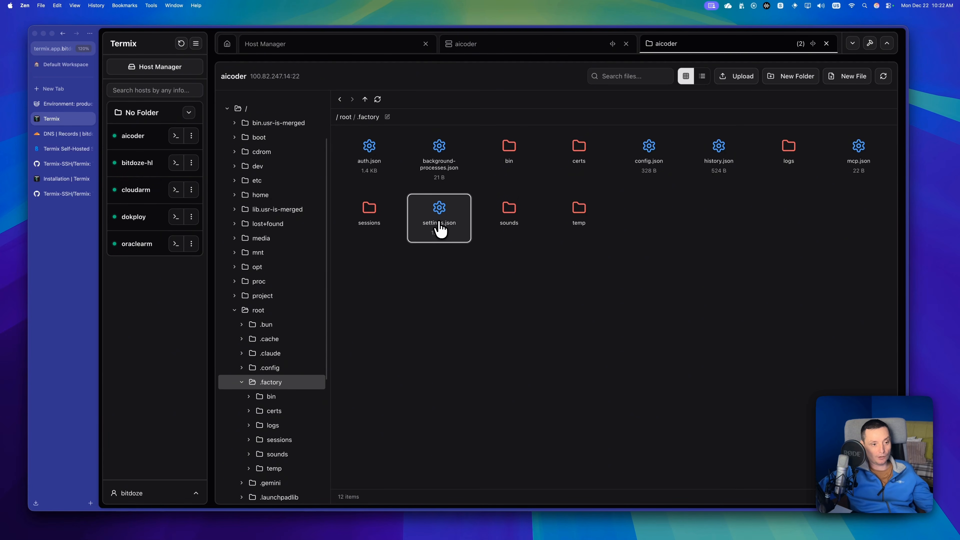
double_click(440, 229)
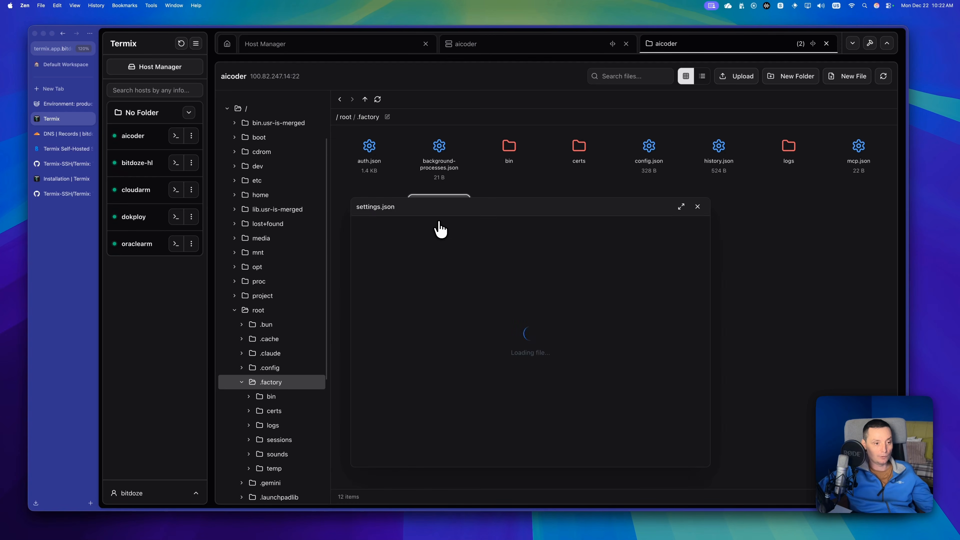
left_click_drag(520, 207, 506, 146)
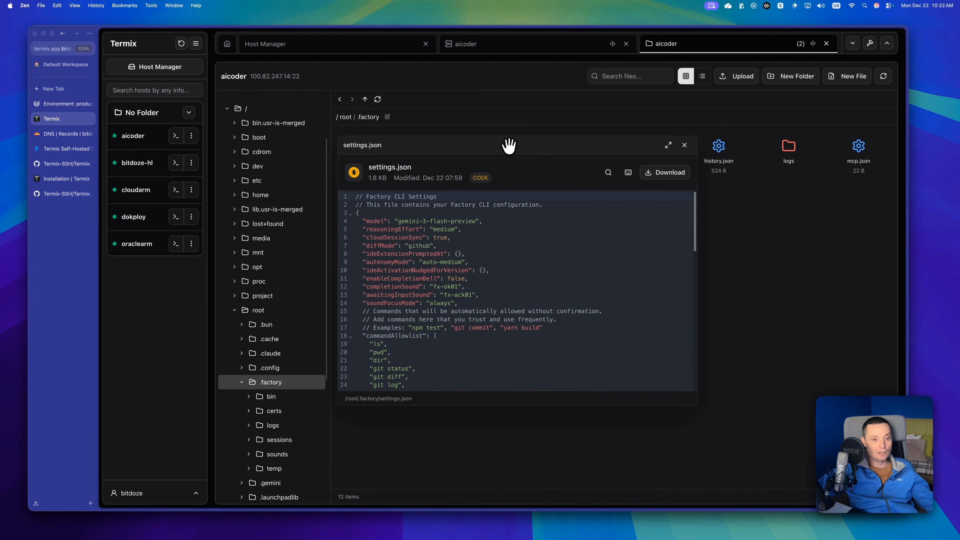
left_click(669, 145)
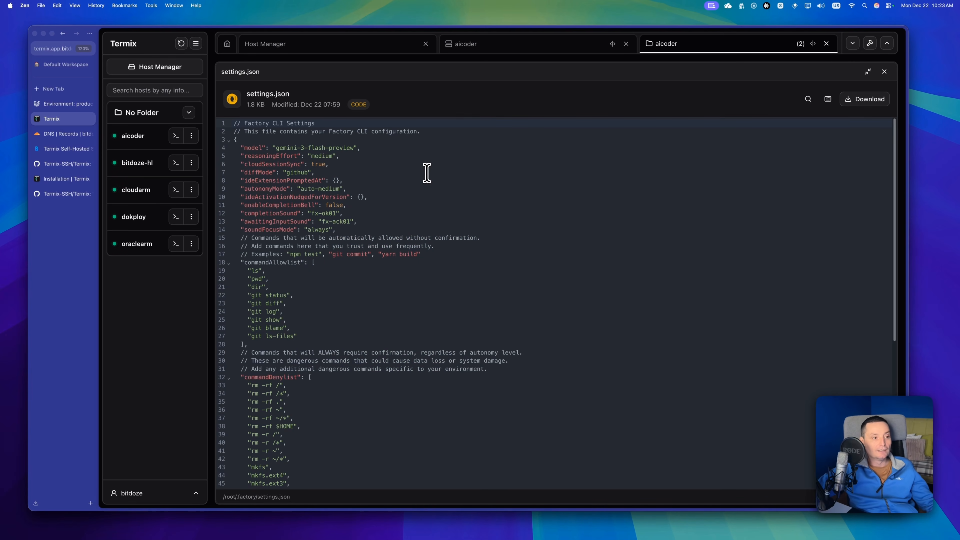
scroll(427, 174, "down", 10)
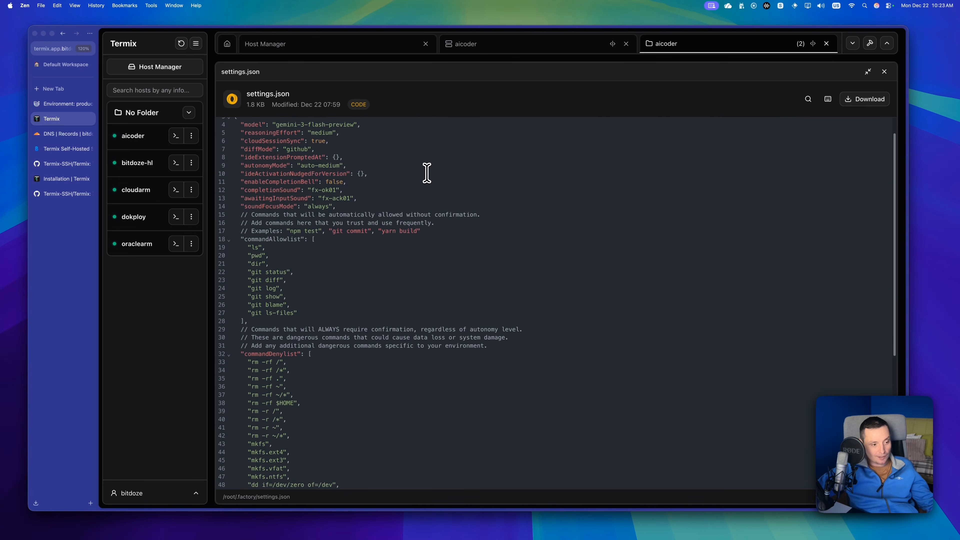
Append a 1 to the enableReadinessReport value in settings.json and revert the unsaved edit.
left_click(361, 418)
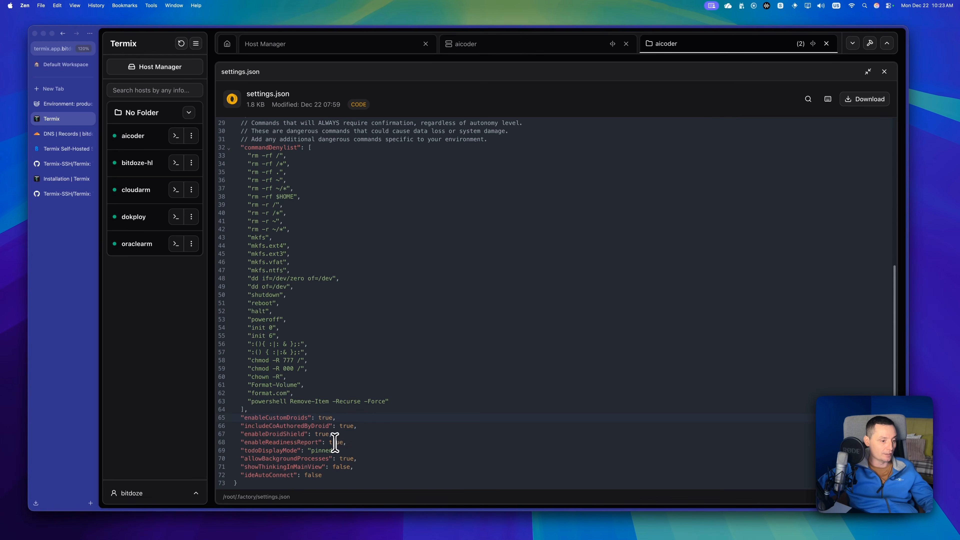
left_click(343, 443)
type("1")
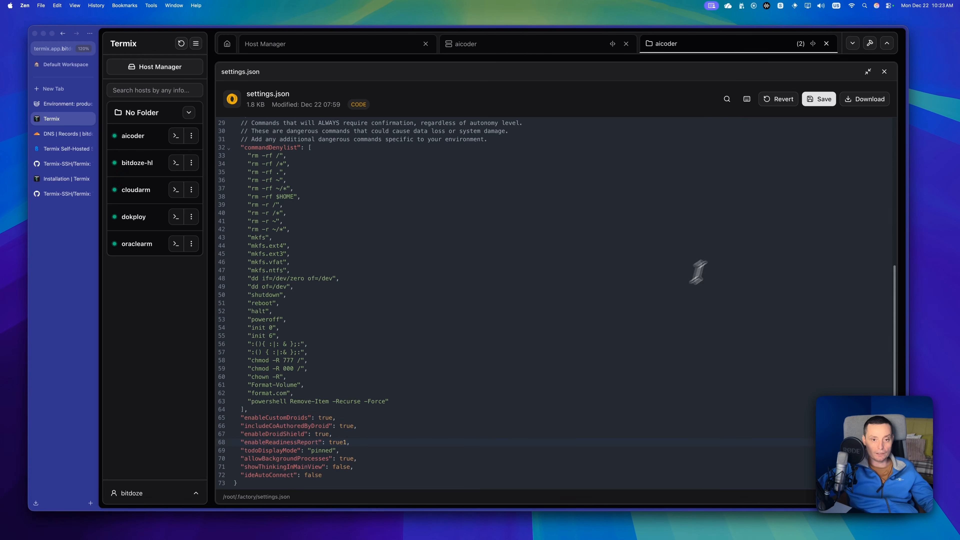
left_click(775, 100)
View the editor's keyboard shortcuts and its find and replace options, and close settings.json.
left_click(828, 100)
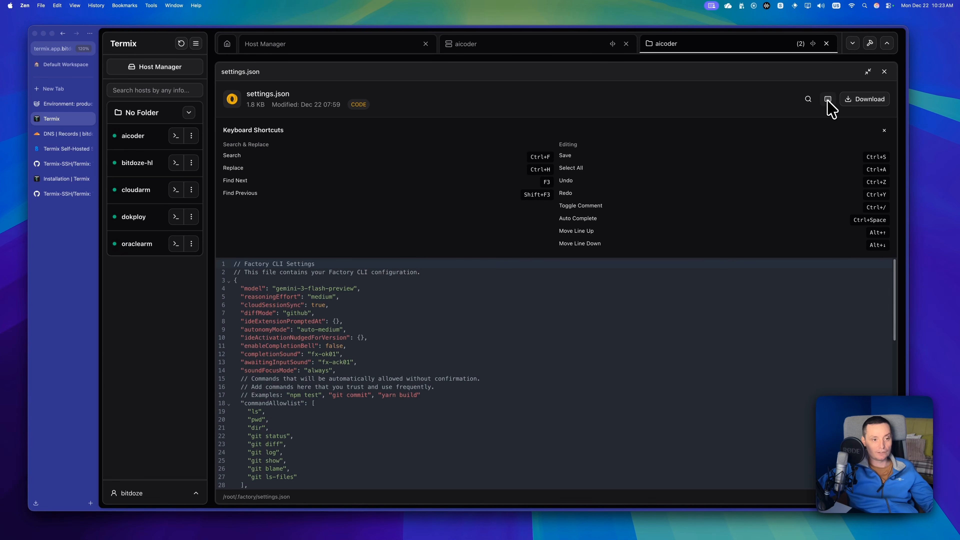
left_click(828, 100)
left_click(808, 100)
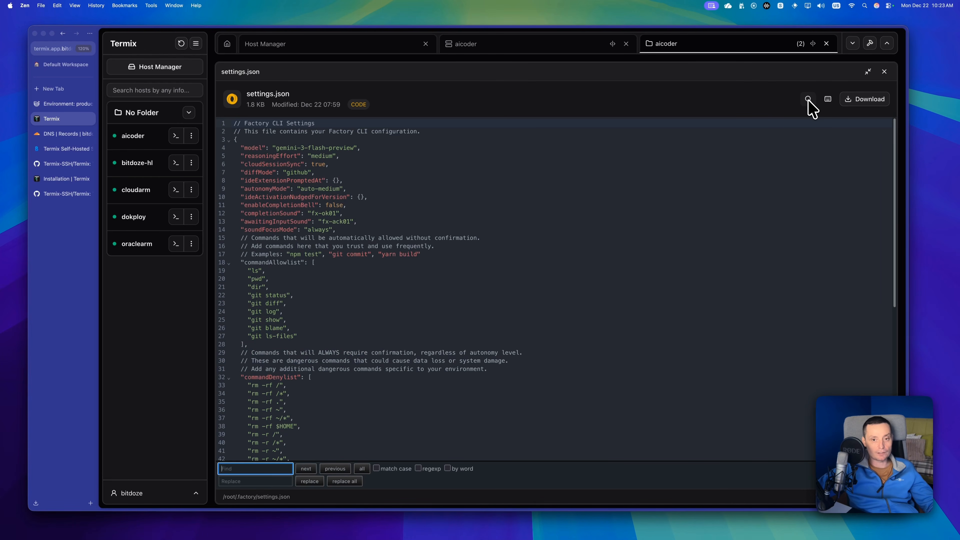
left_click(884, 71)
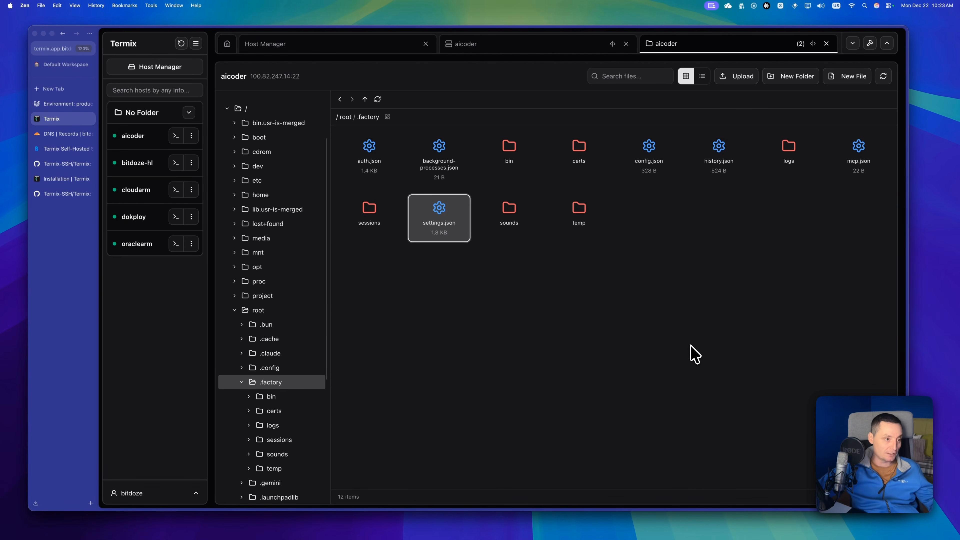
Open the root folder and review the file actions available for .claude.json.
left_click(266, 311)
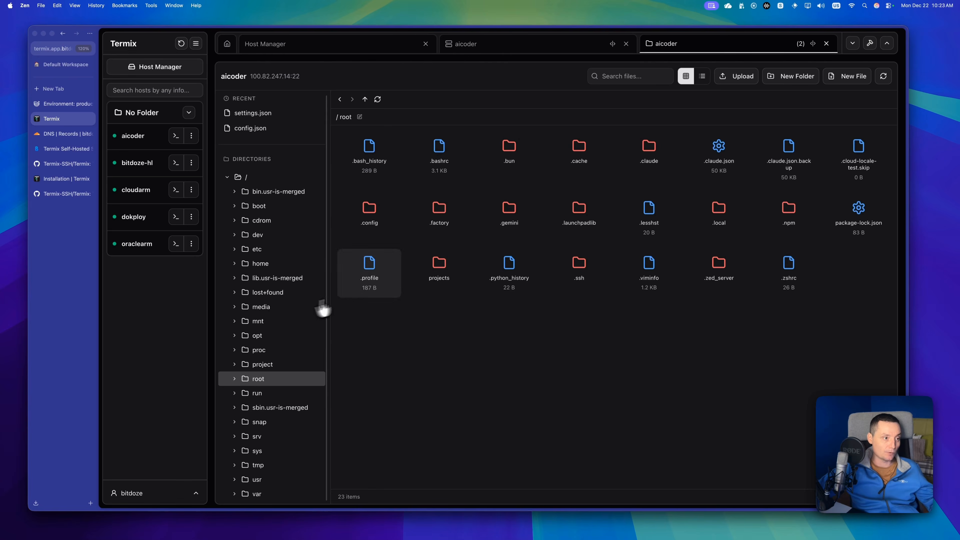
left_click(713, 154)
right_click(712, 153)
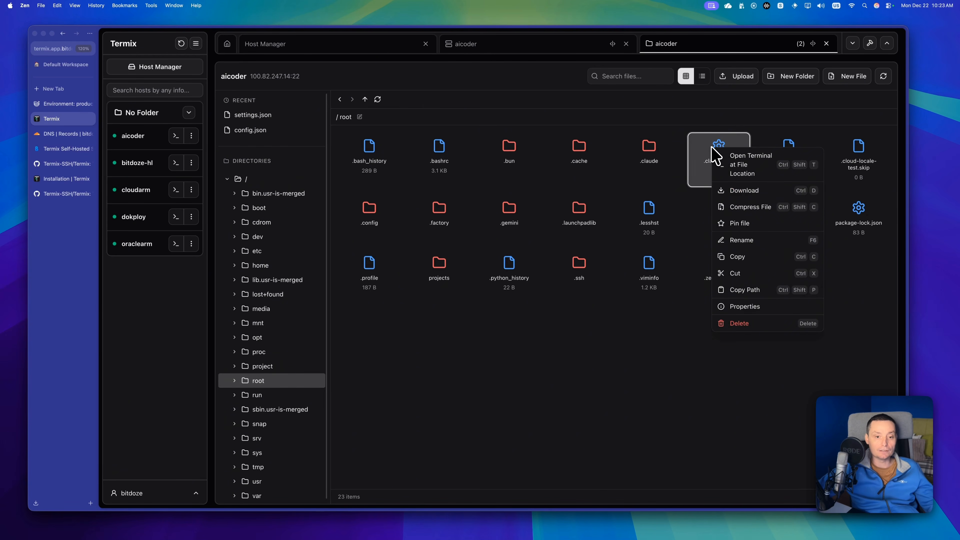
left_click(715, 141)
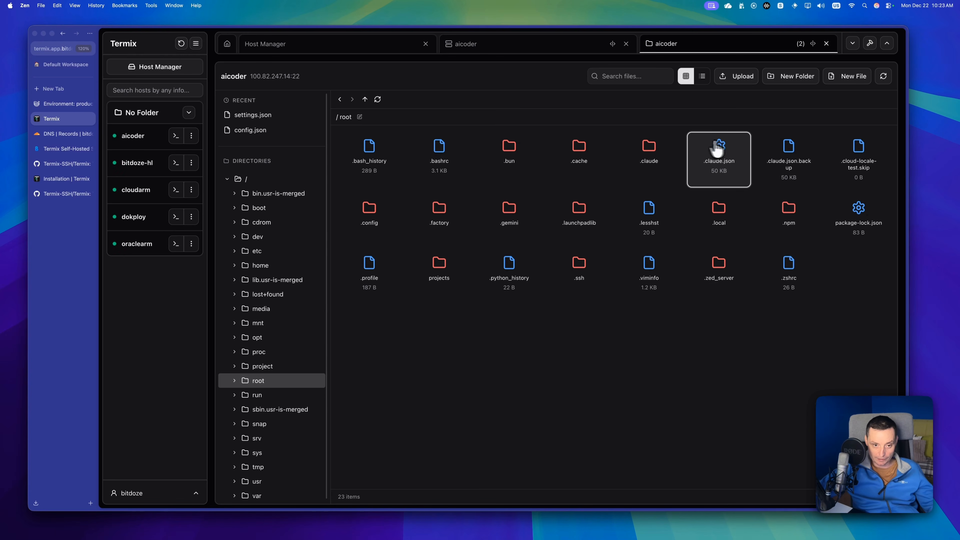
right_click(718, 150)
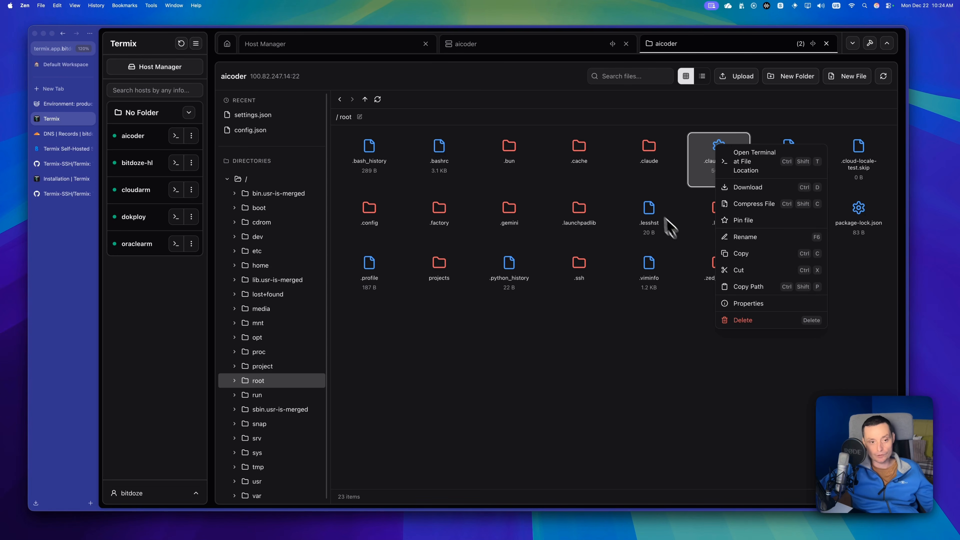
left_click_drag(646, 161, 648, 168)
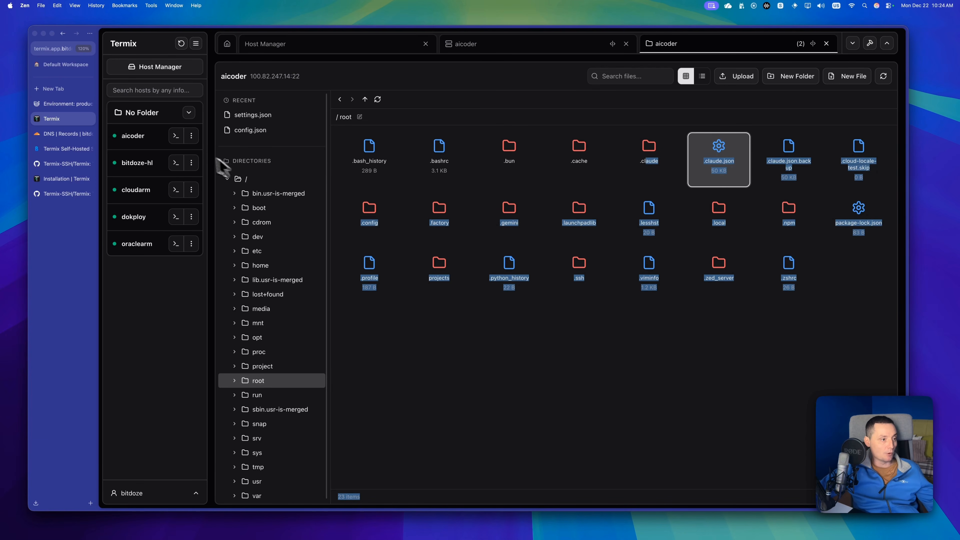
Open a terminal session on aicoder and launch droid.
left_click(176, 137)
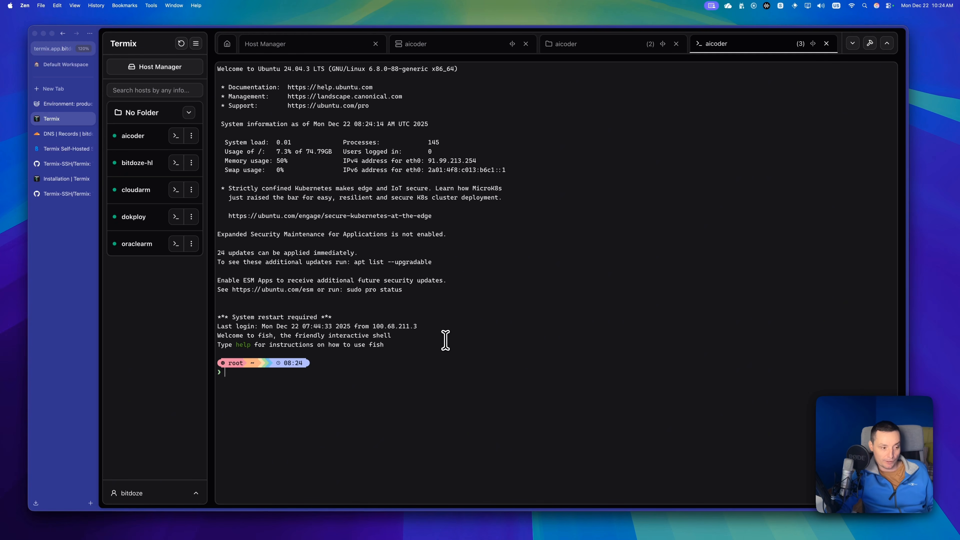
type("roid")
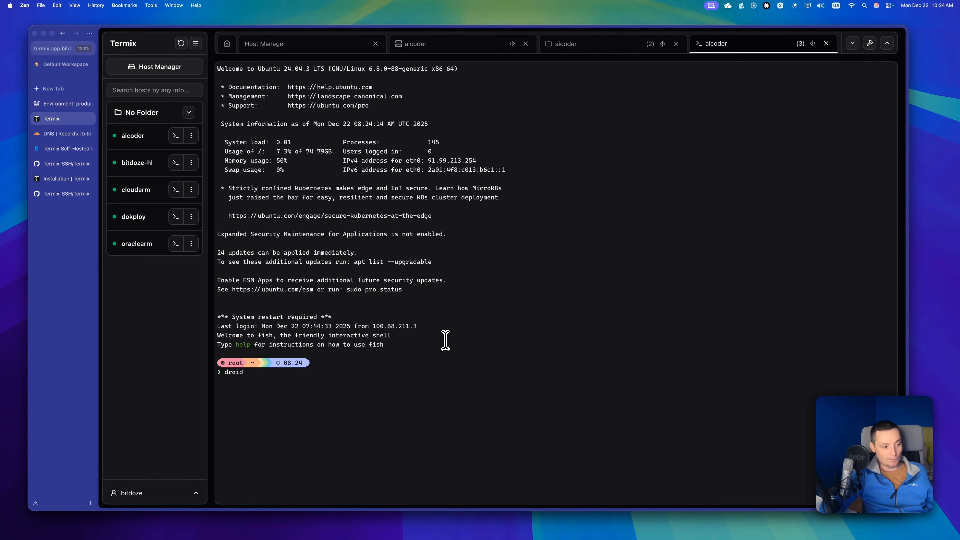
key("Return")
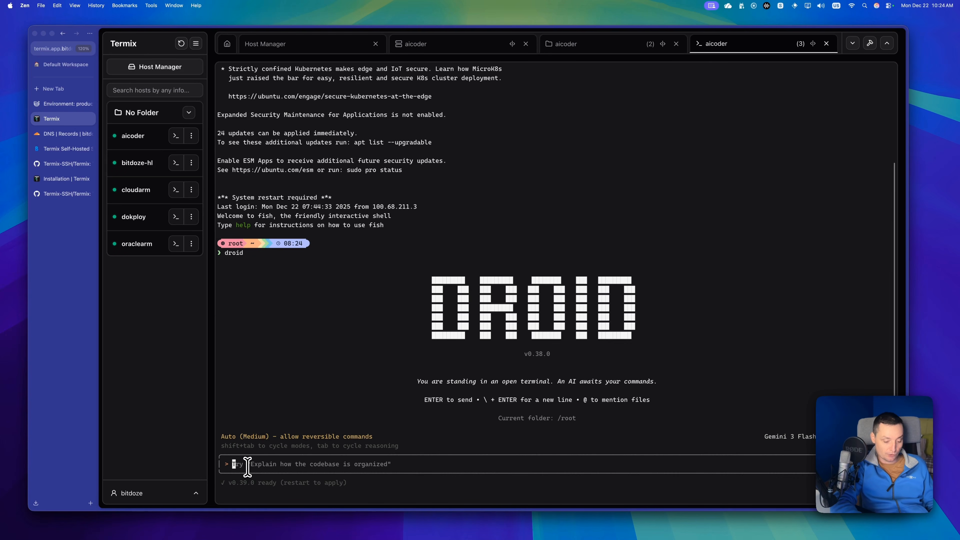
Ask Droid "what is here" and exit the CLI with /quit.
type("what is here")
key("Return")
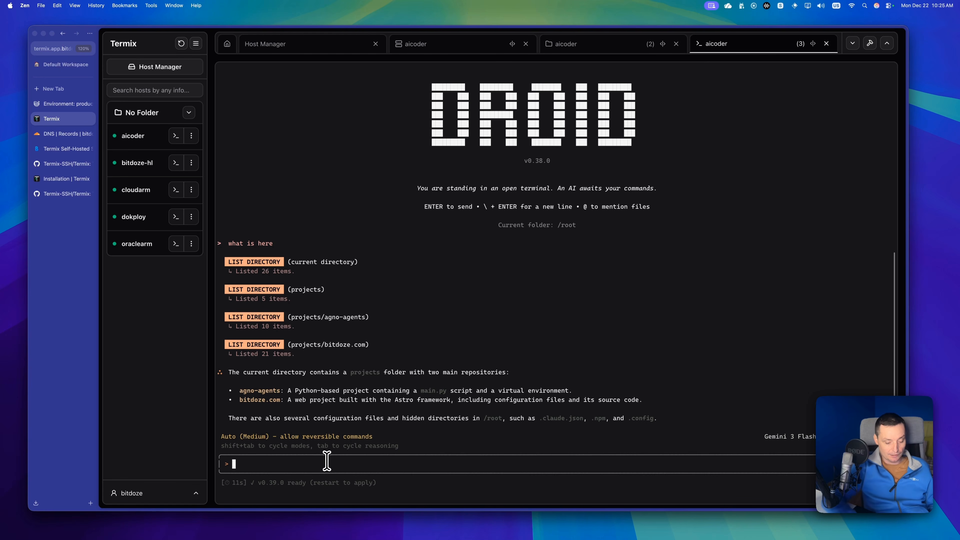
type("/quit")
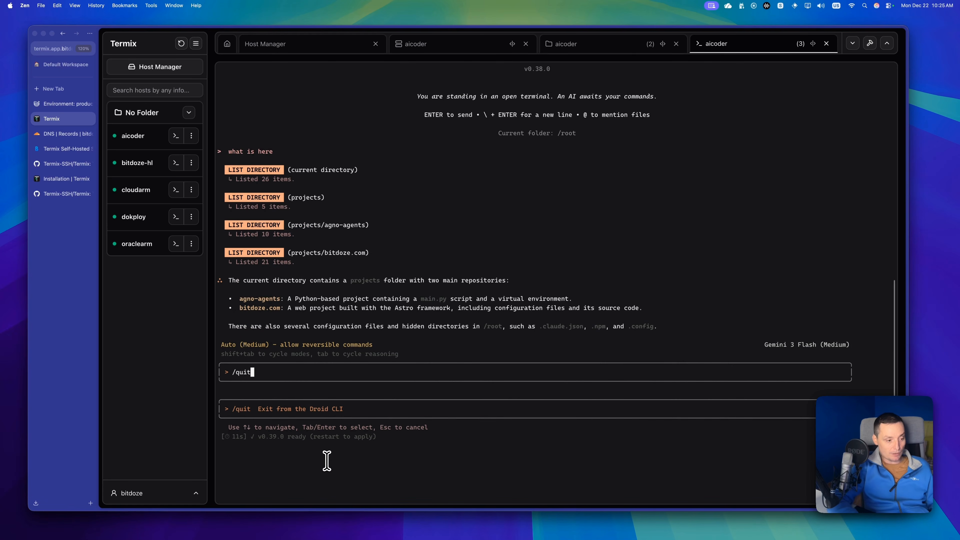
key("Return")
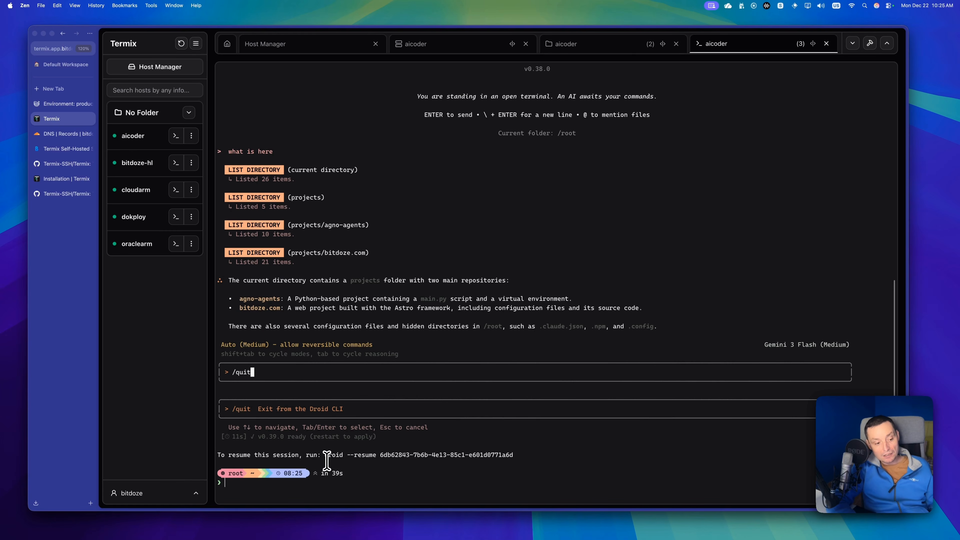
key("Return")
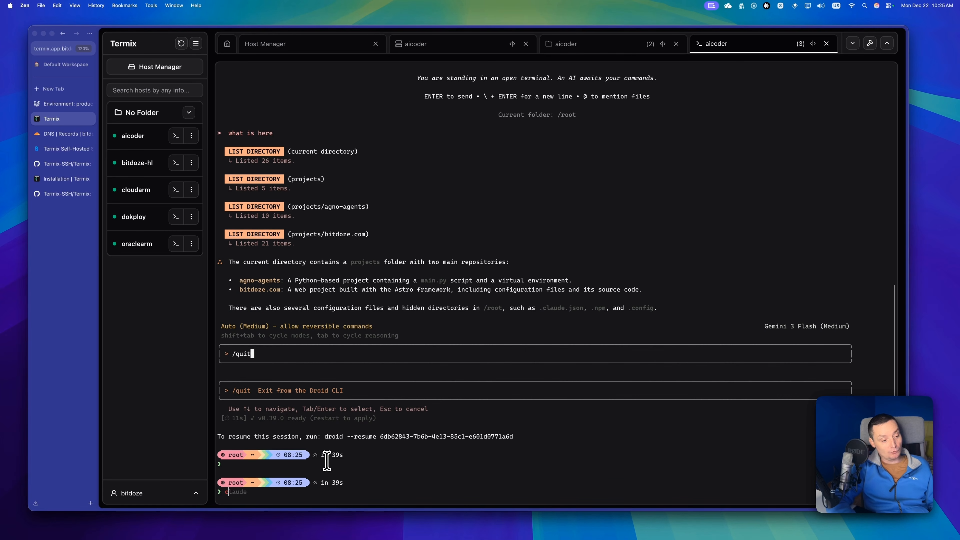
Change to the / directory and try to list its contents with "ls - ltr".
type("cd /")
key("Return")
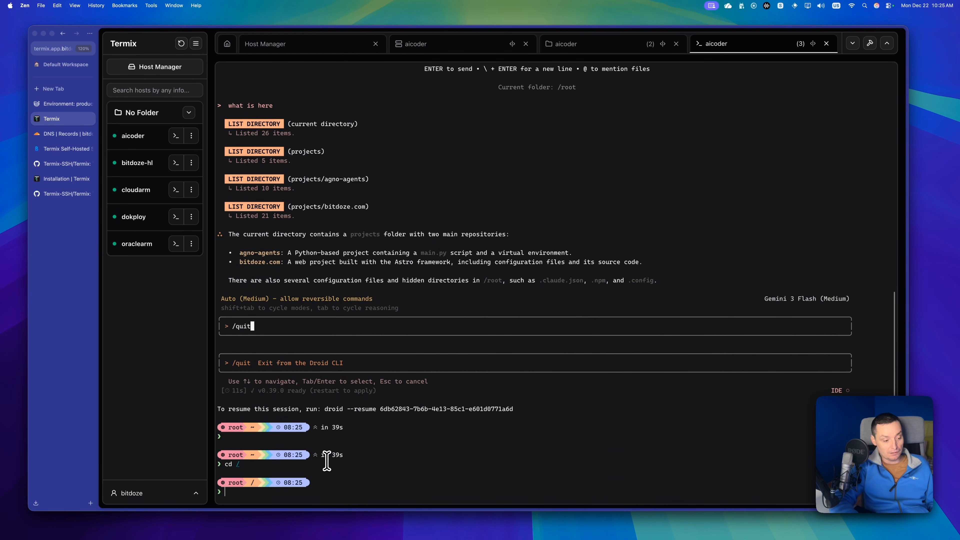
type("ls - lt")
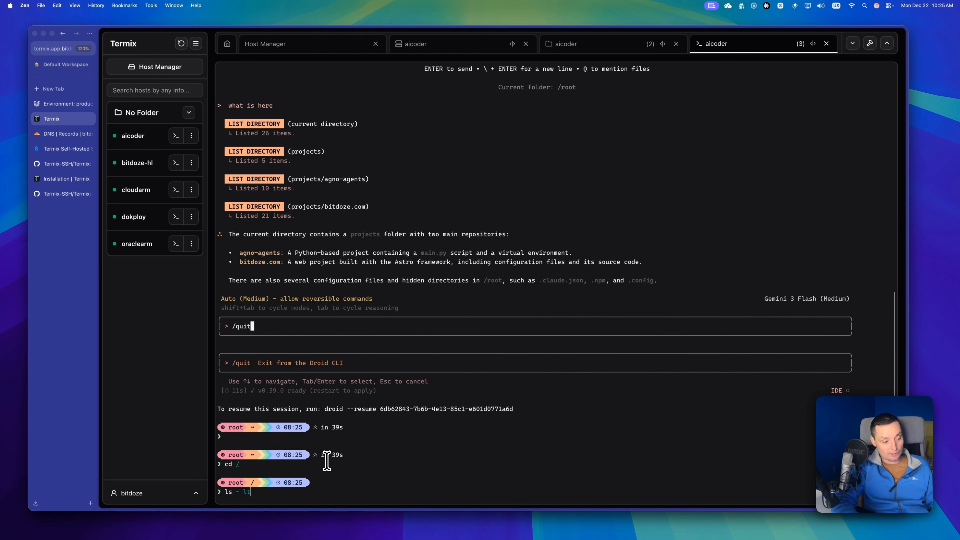
type("r")
key("Return")
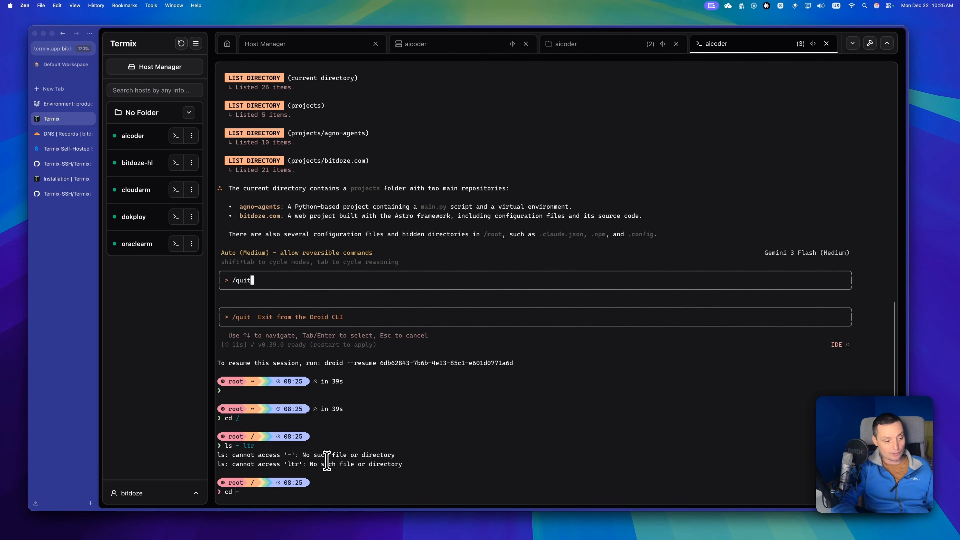
Discard the autocompleted path and return to the home directory with a plain cd.
type("/")
key("Right")
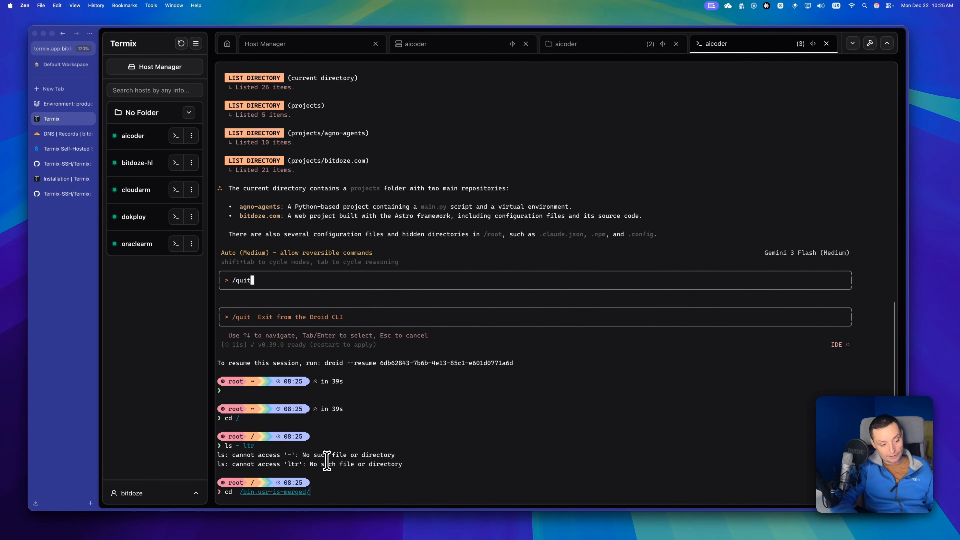
key("BackSpace")
key("BackSpace")
key("BackSpace")
key("BackSpace")
key("BackSpace")
key("BackSpace")
key("BackSpace")
key("BackSpace")
key("BackSpace")
key("BackSpace")
key("BackSpace")
key("BackSpace")
key("BackSpace")
key("BackSpace")
key("BackSpace")
key("Return")
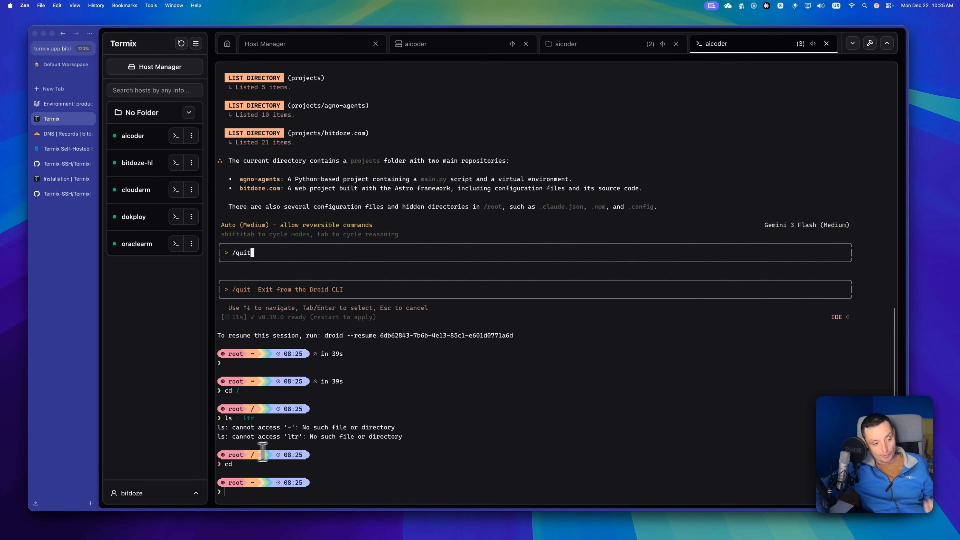
Change into the projects directory inside the home directory.
type("cd")
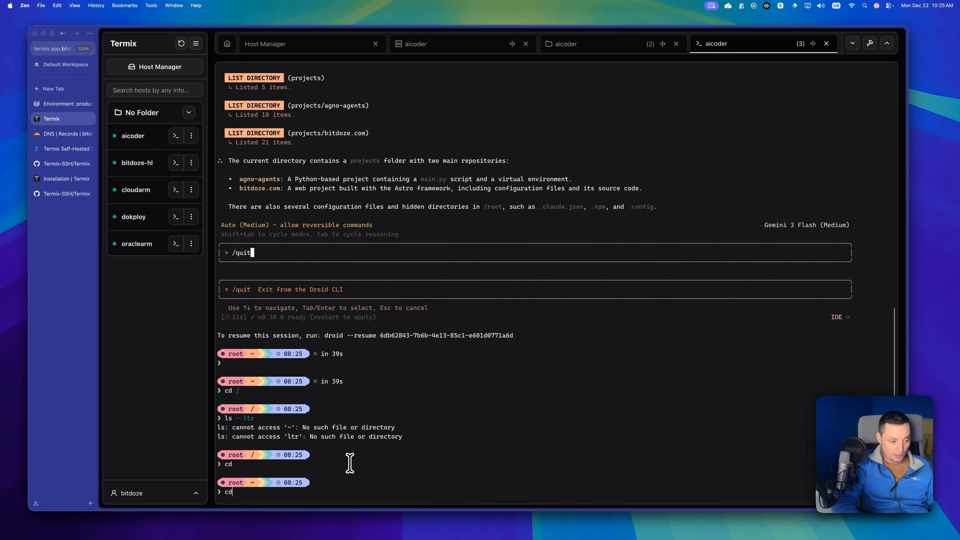
type(" pr")
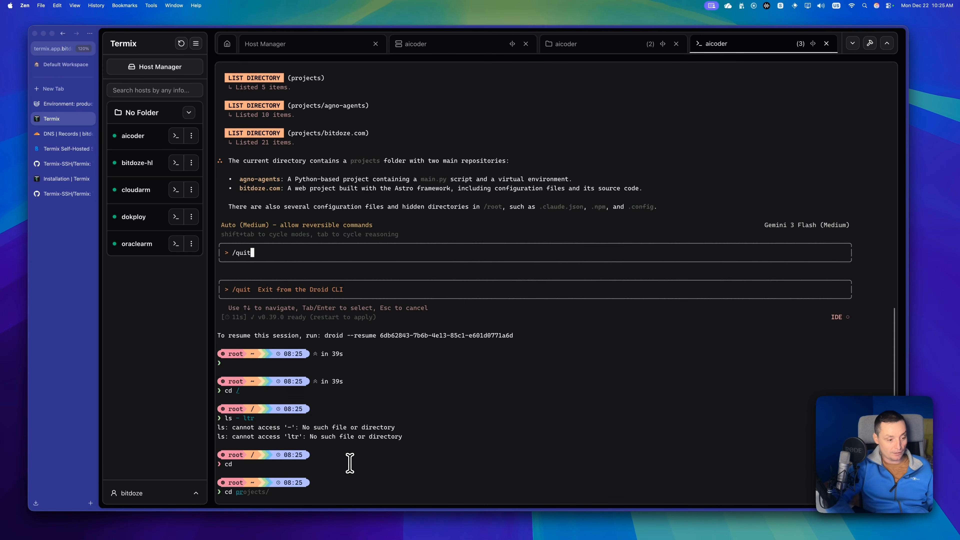
key("Tab")
key("Return")
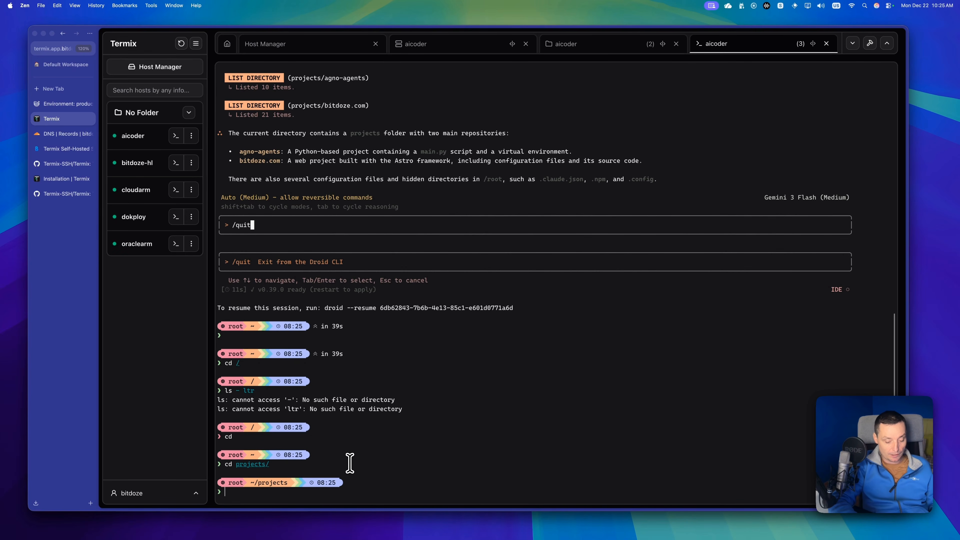
List the projects directory with "ls -ltr" and change into the bitdoze.com directory.
type("ls -ltr")
key("Return")
type("c")
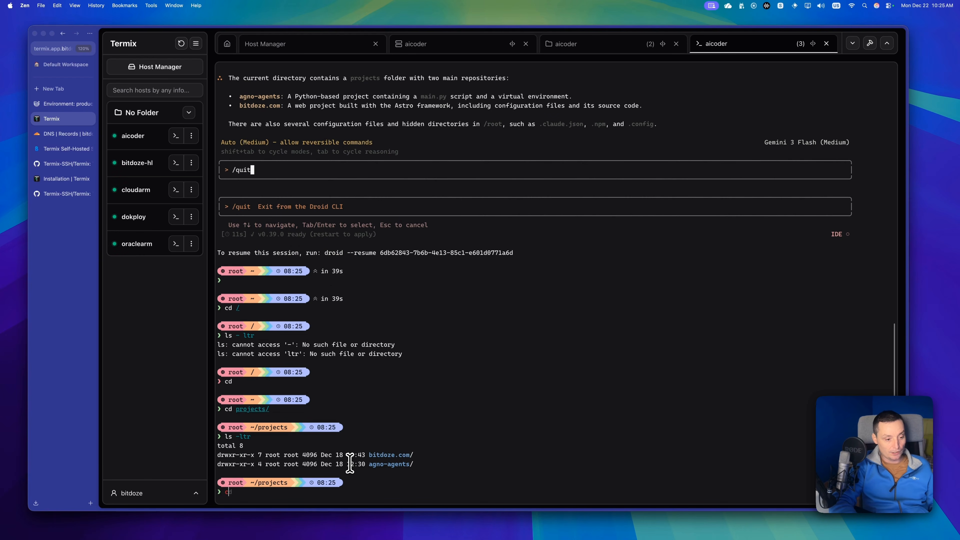
type("d bit")
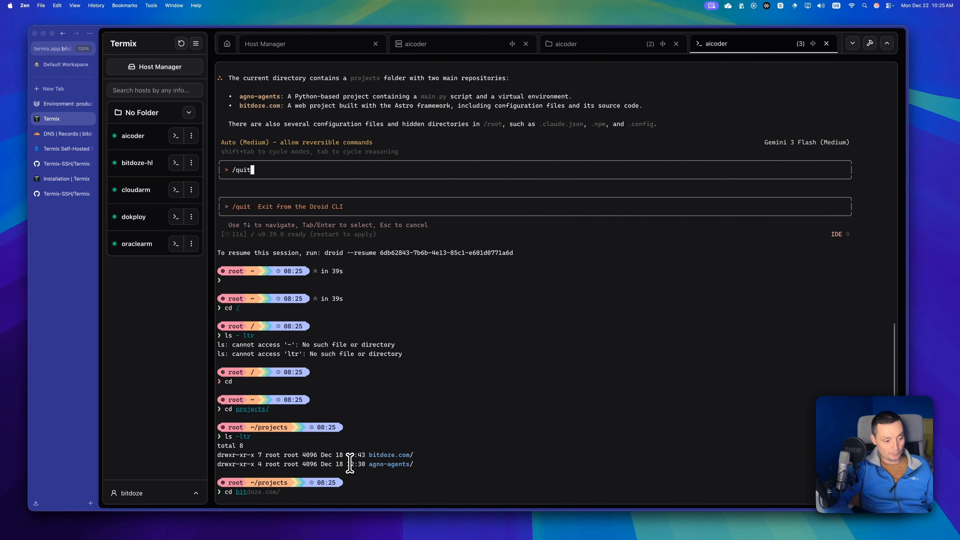
key("Tab")
key("Return")
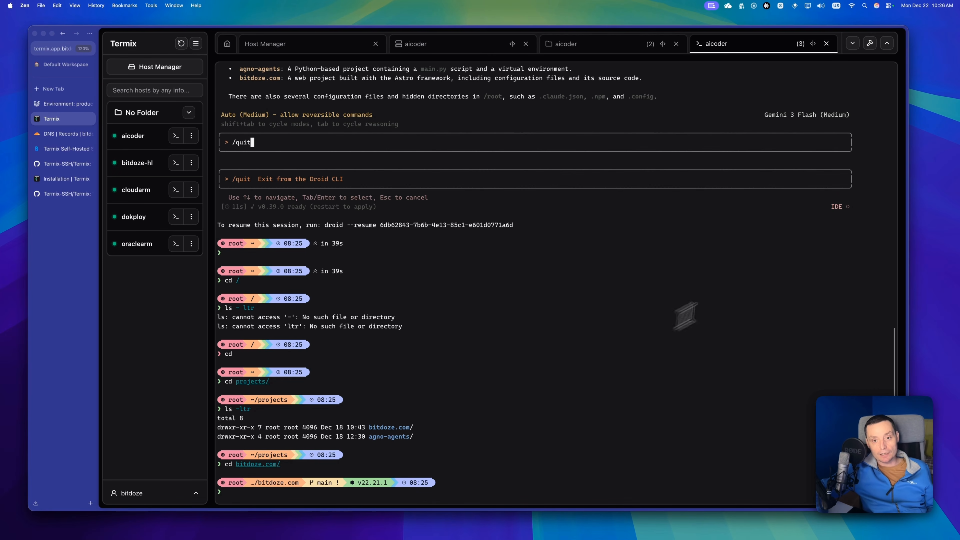
View the new command snippet form in the terminal tools and cancel it without creating a snippet.
left_click(869, 44)
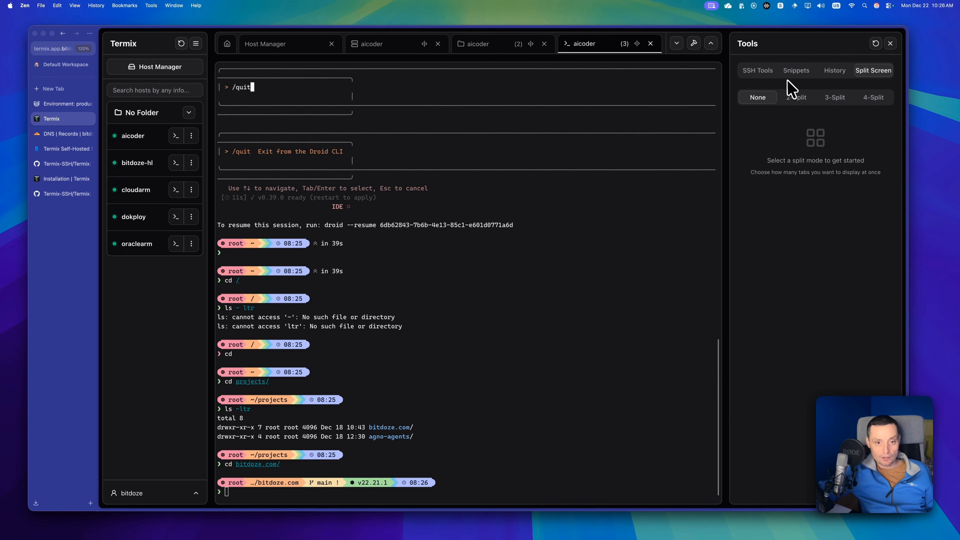
left_click(791, 71)
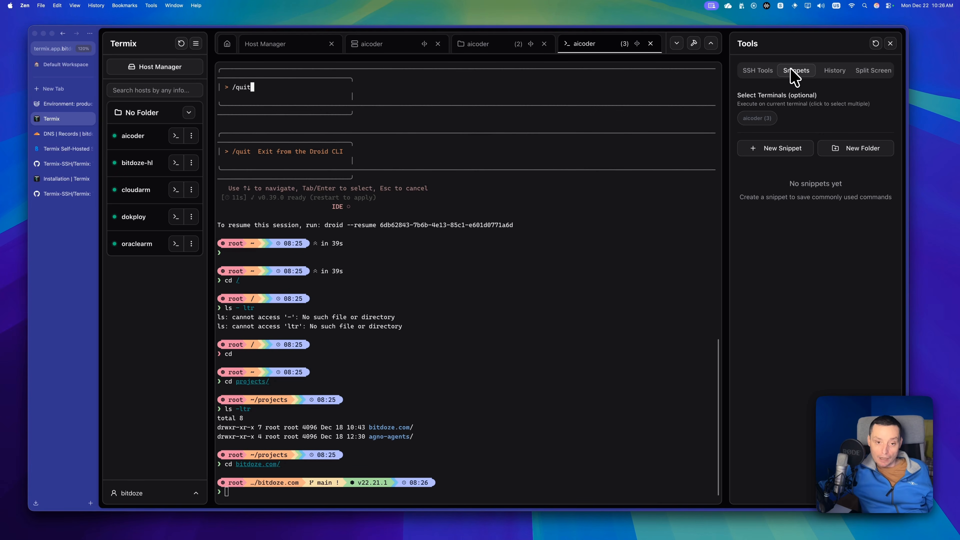
left_click(782, 149)
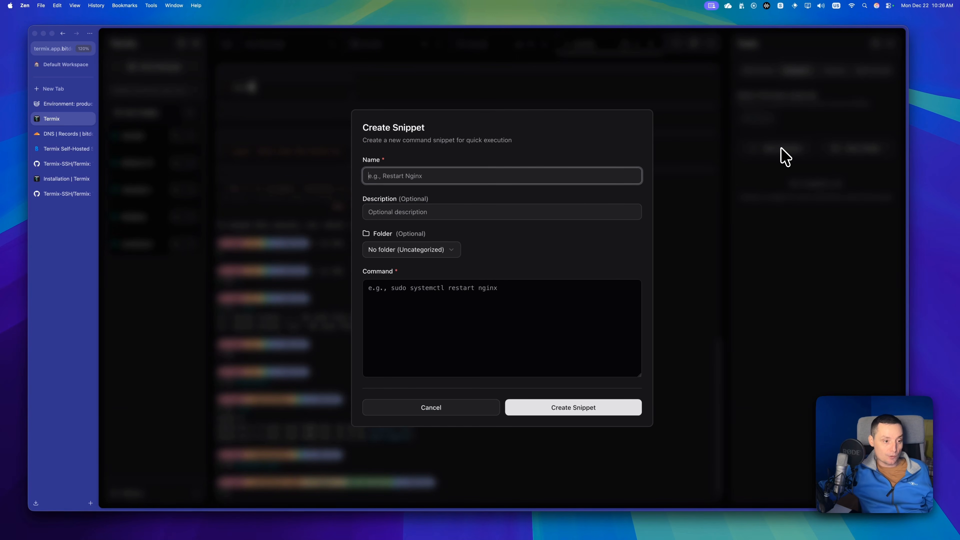
left_click(453, 294)
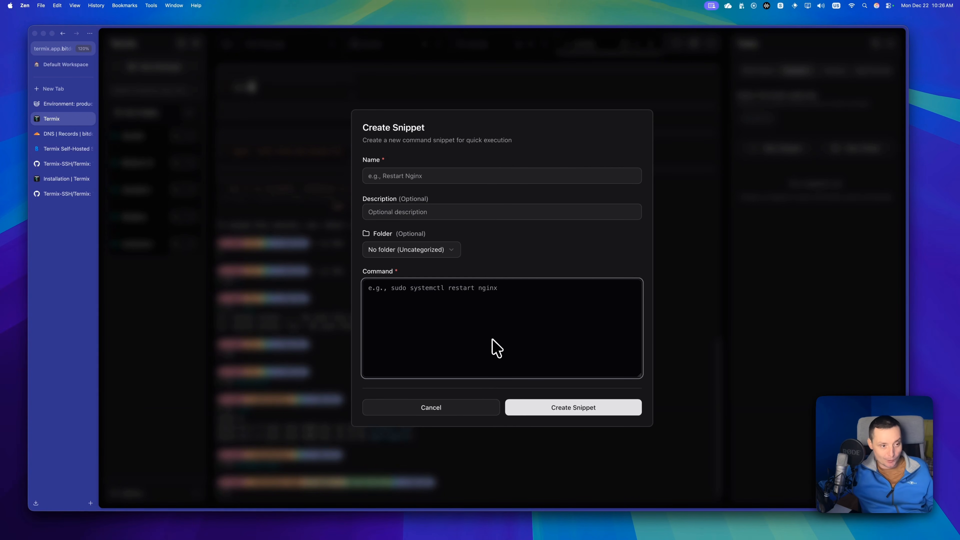
left_click(448, 404)
Run "ls -ltr" in the bitdoze.com directory by reusing it from the command history.
left_click(838, 74)
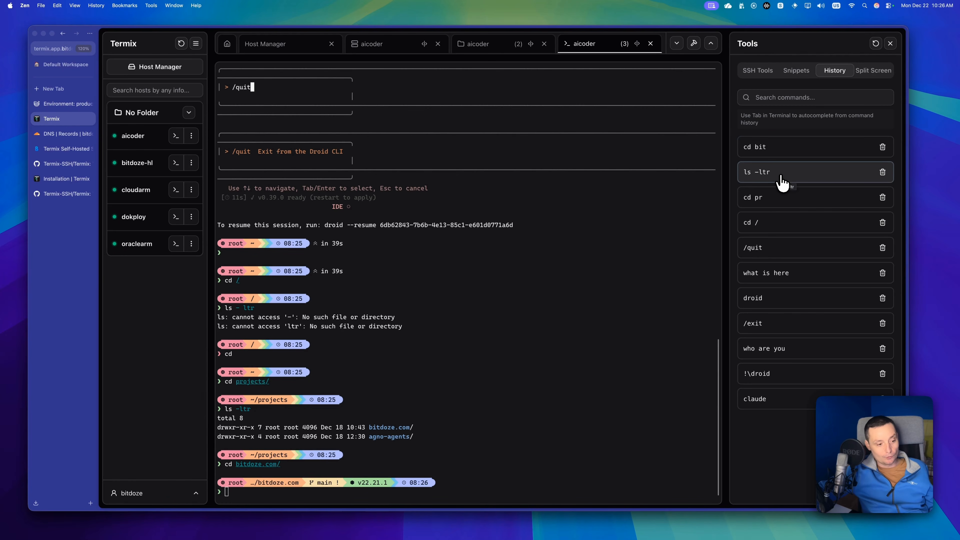
left_click(781, 183)
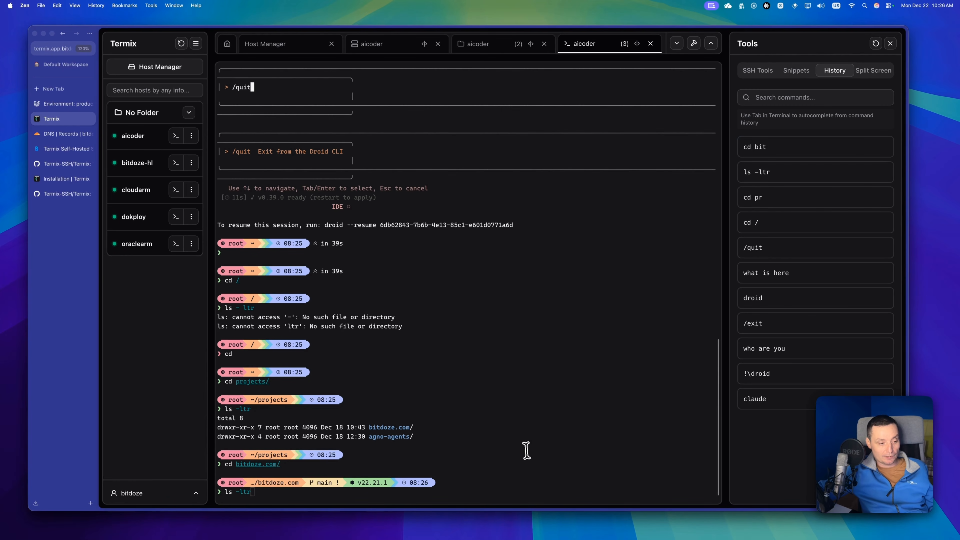
key("Return")
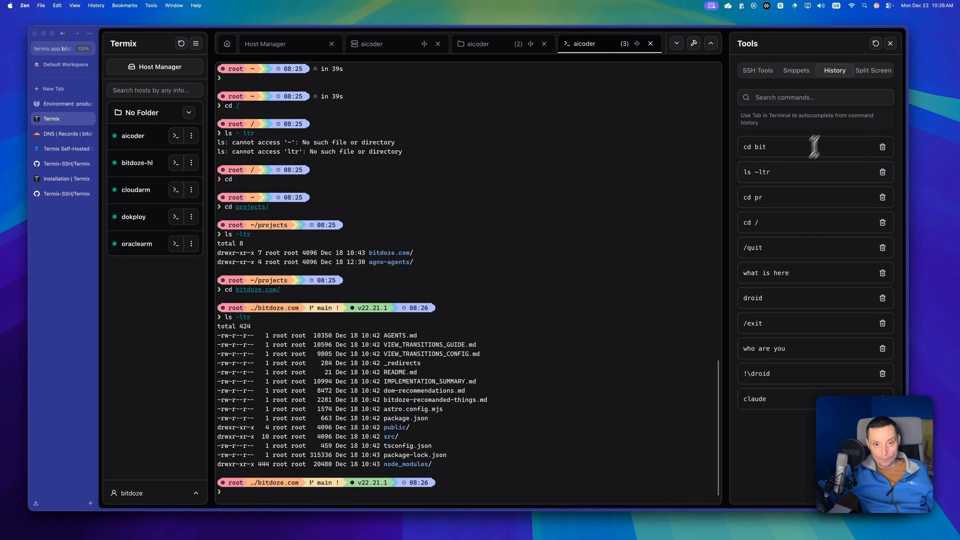
Apply a 3-Split layout with the aicoder server statistics and file manager side by side above the aicoder terminal.
left_click(871, 73)
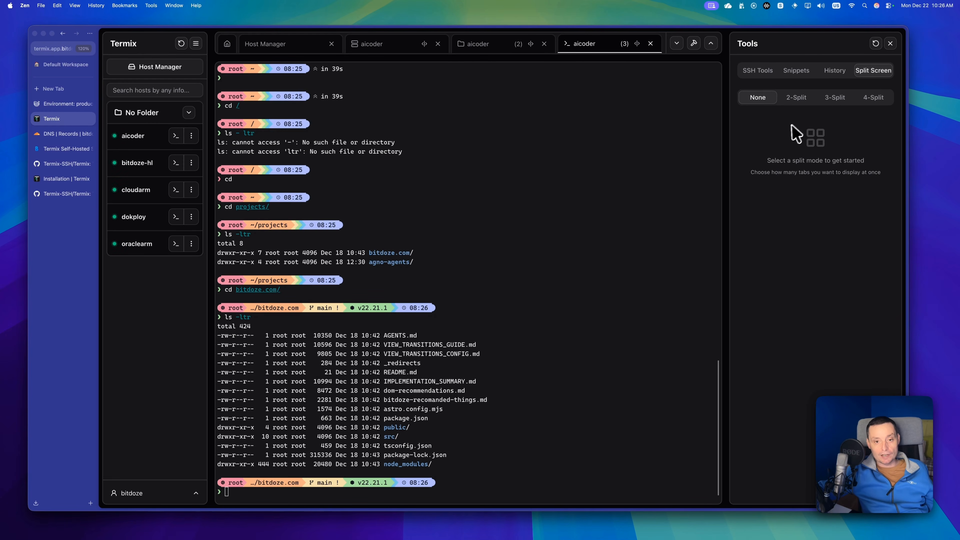
left_click(789, 99)
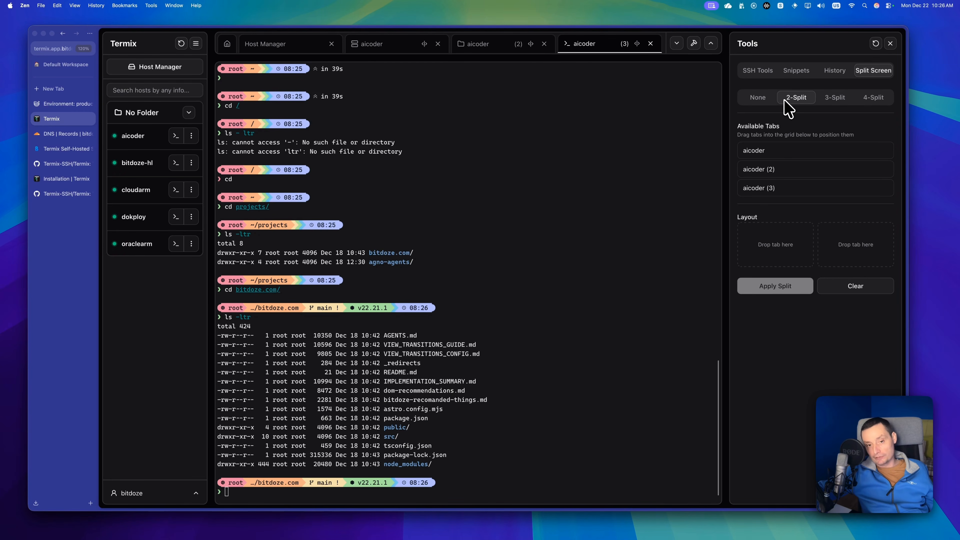
left_click(835, 99)
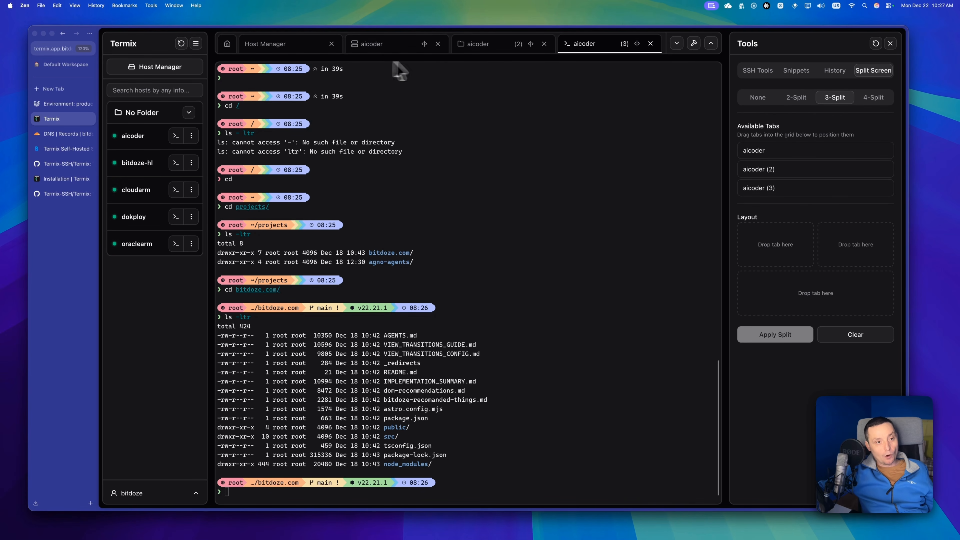
left_click_drag(767, 151, 773, 246)
left_click_drag(780, 171, 855, 242)
left_click(775, 332)
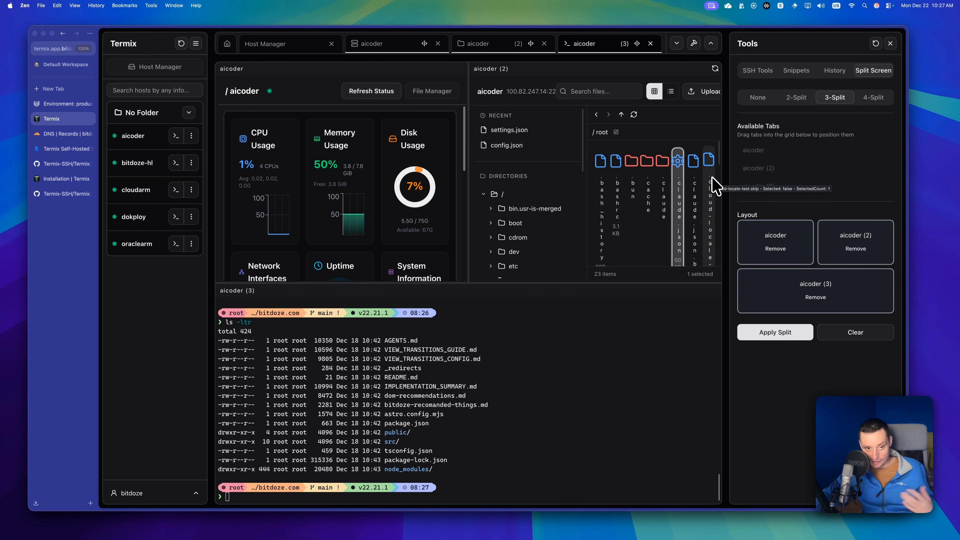
Switch the split file manager pane to list view, browse its files and clear the split layout.
left_click(671, 92)
scroll(659, 199, "down", 1)
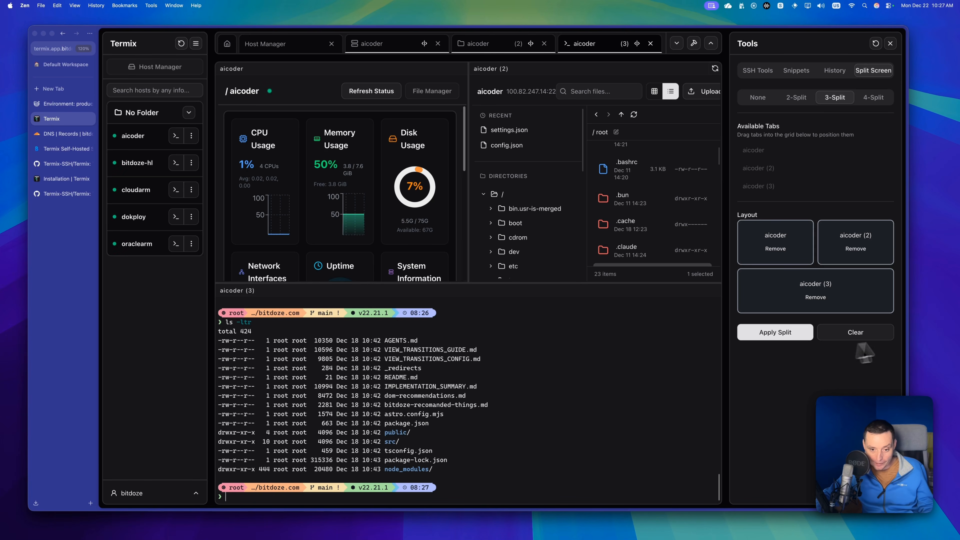
left_click(856, 333)
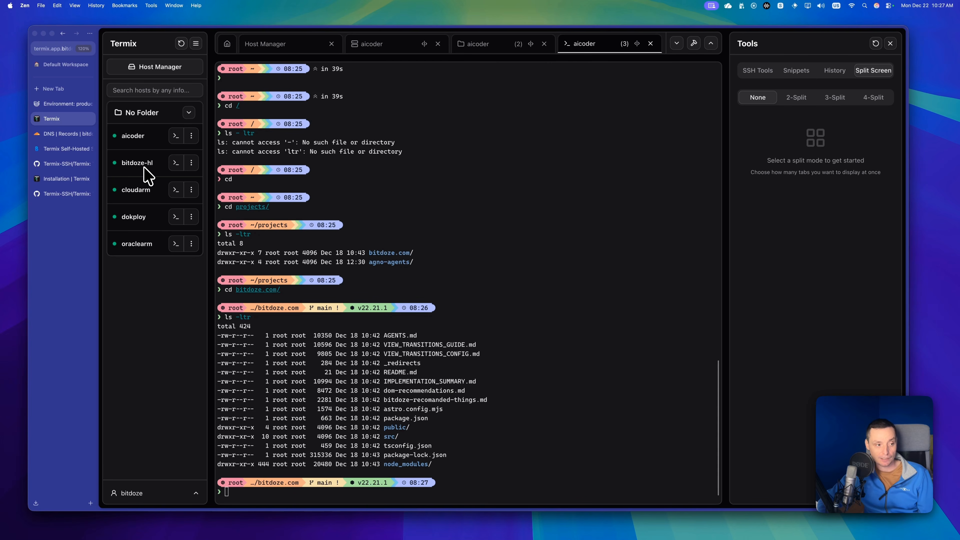
Search the web for tailscale in a new browser tab, open the Tailscale website and reject its cookies.
left_click(52, 90)
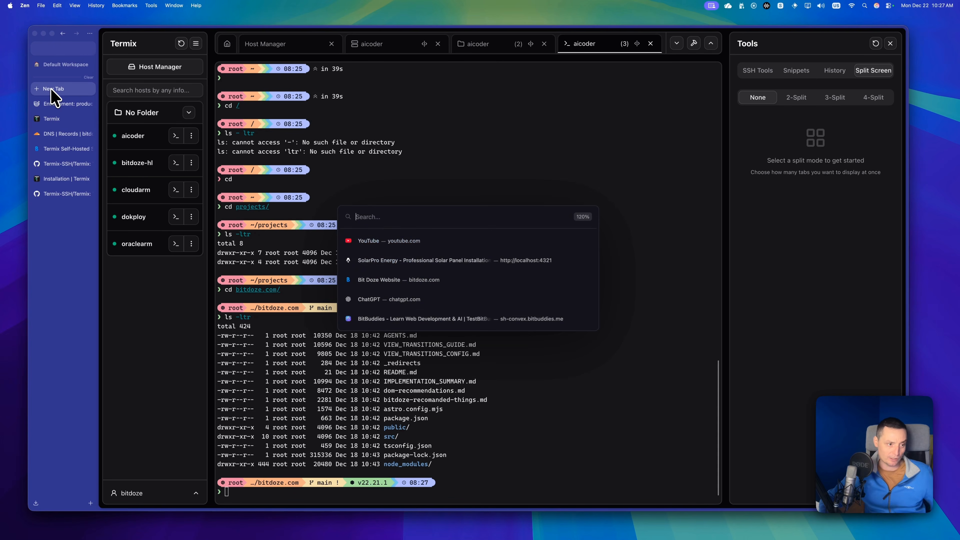
type("tailscale")
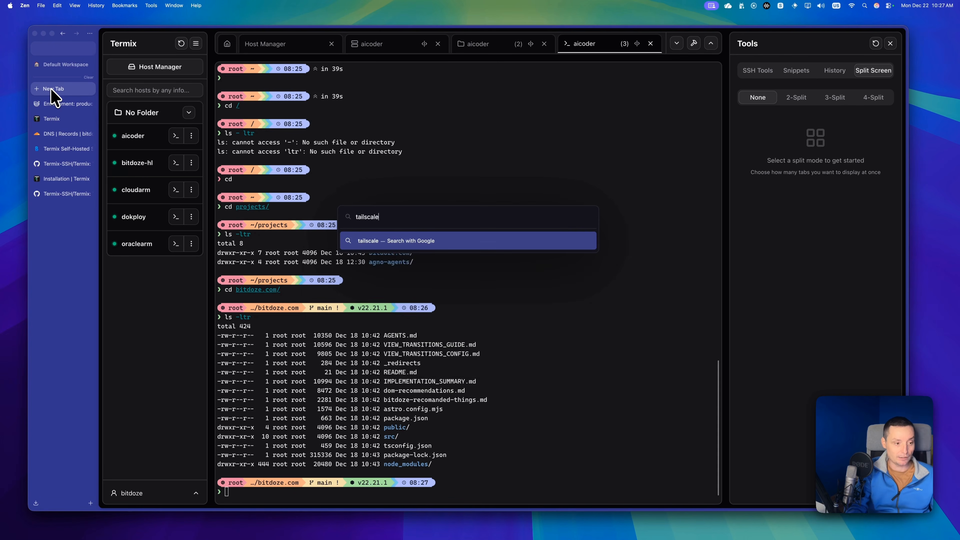
key("Return")
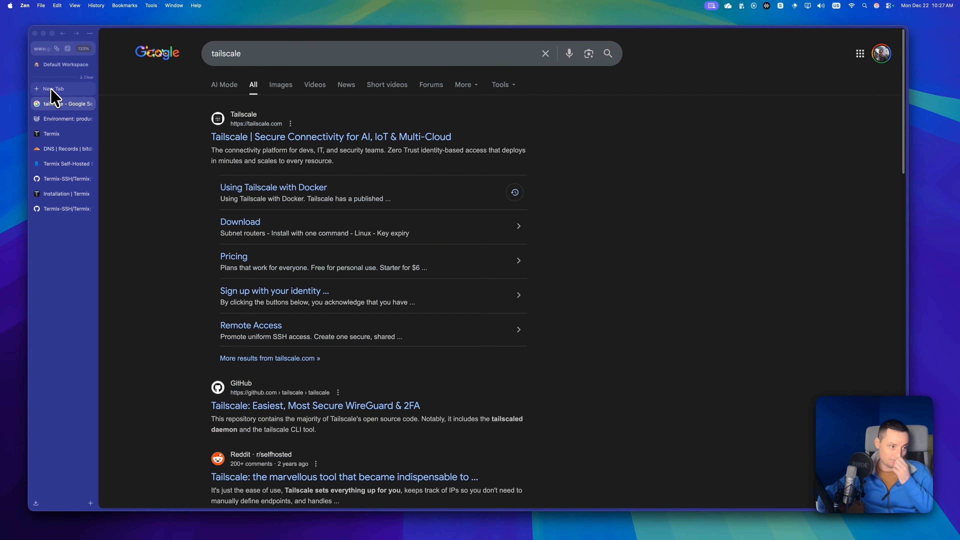
left_click(376, 141)
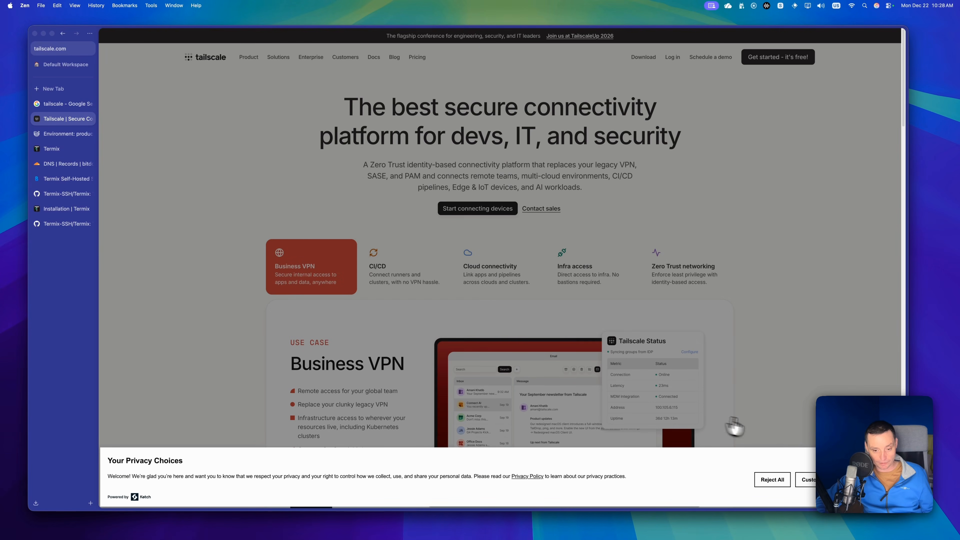
left_click(772, 480)
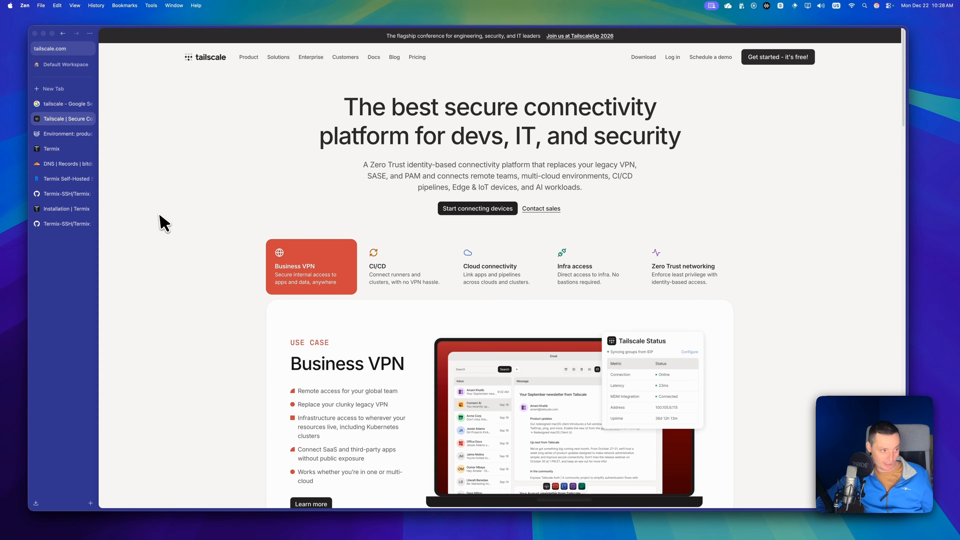
Return to Termix and examine the bitdoze-hl host's IP address and File Manager settings in its edit form.
left_click(64, 153)
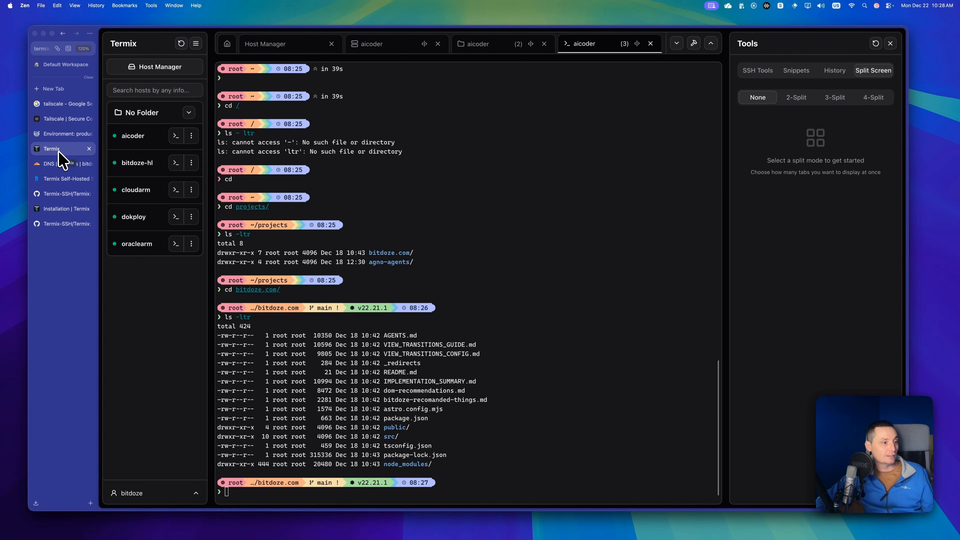
left_click(191, 163)
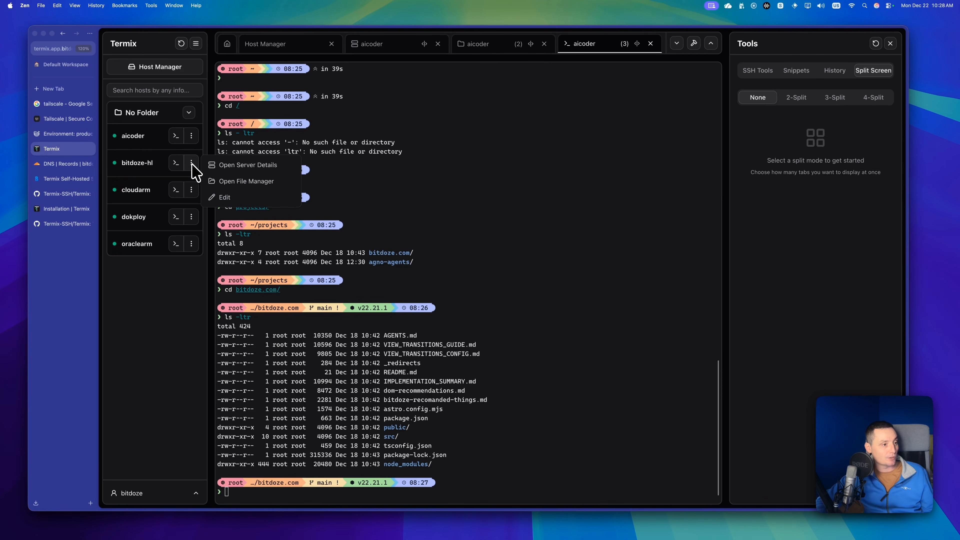
left_click(240, 198)
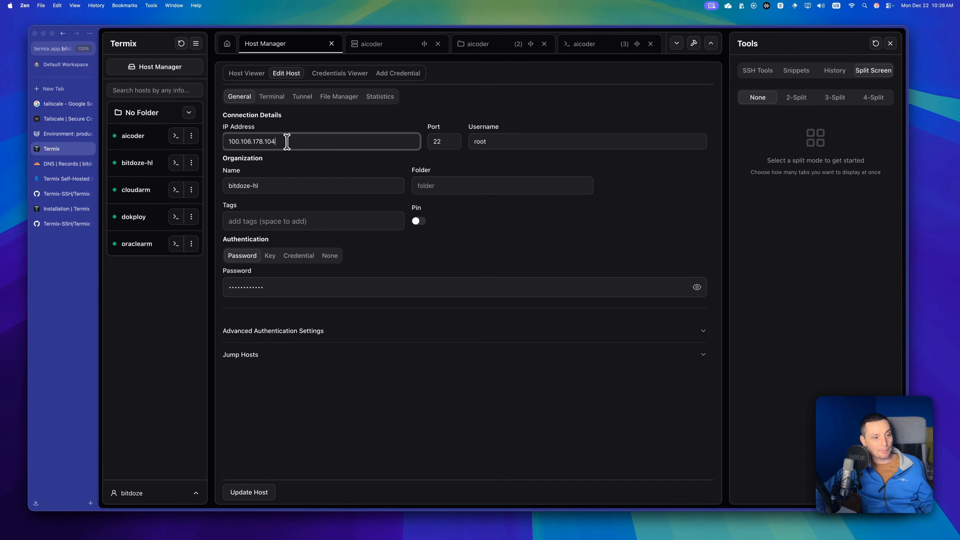
left_click_drag(284, 141, 203, 138)
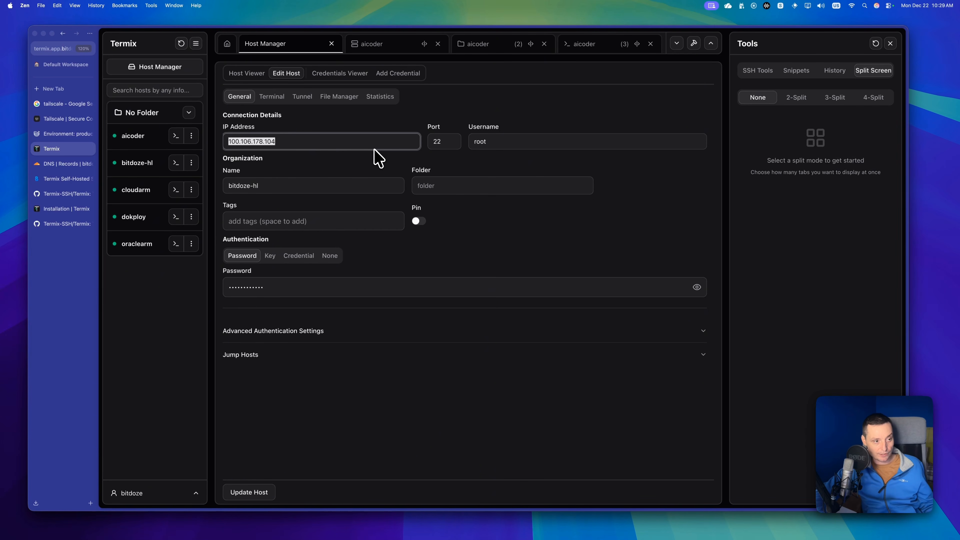
left_click(343, 100)
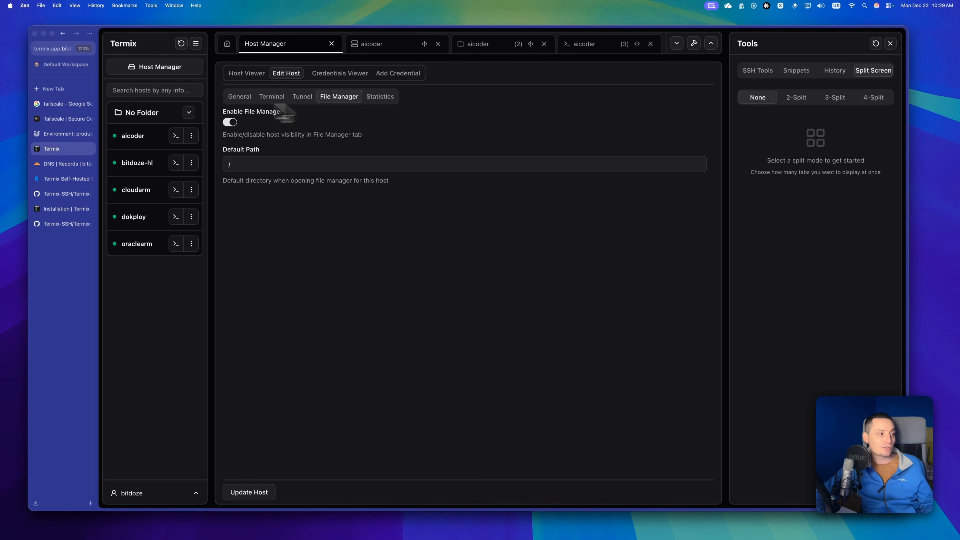
Search the web for netbird in a new browser tab.
left_click(49, 105)
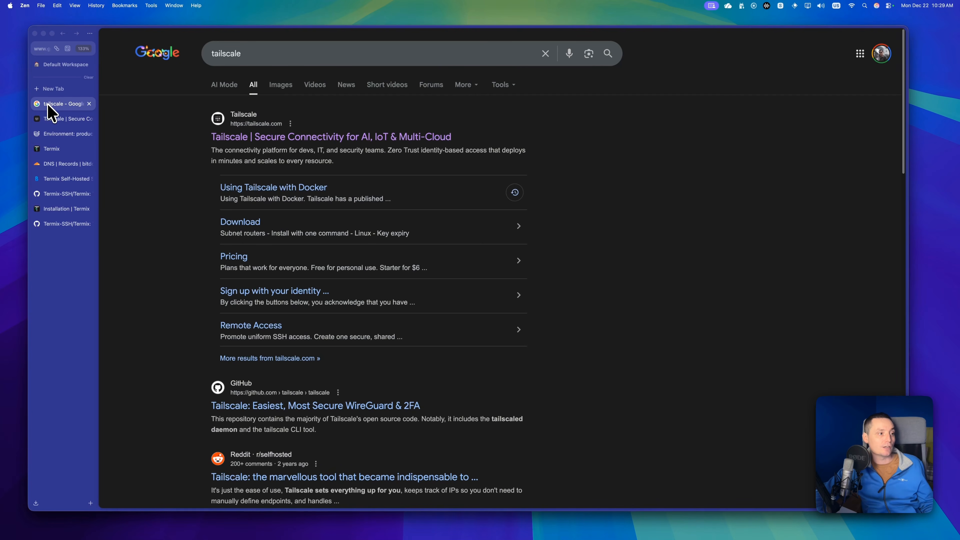
left_click(54, 88)
type("netbird")
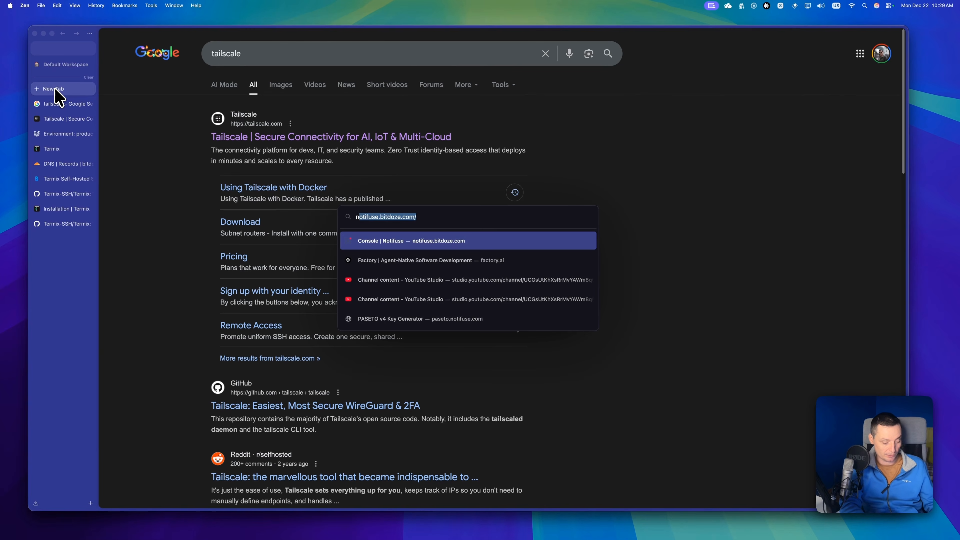
key("Return")
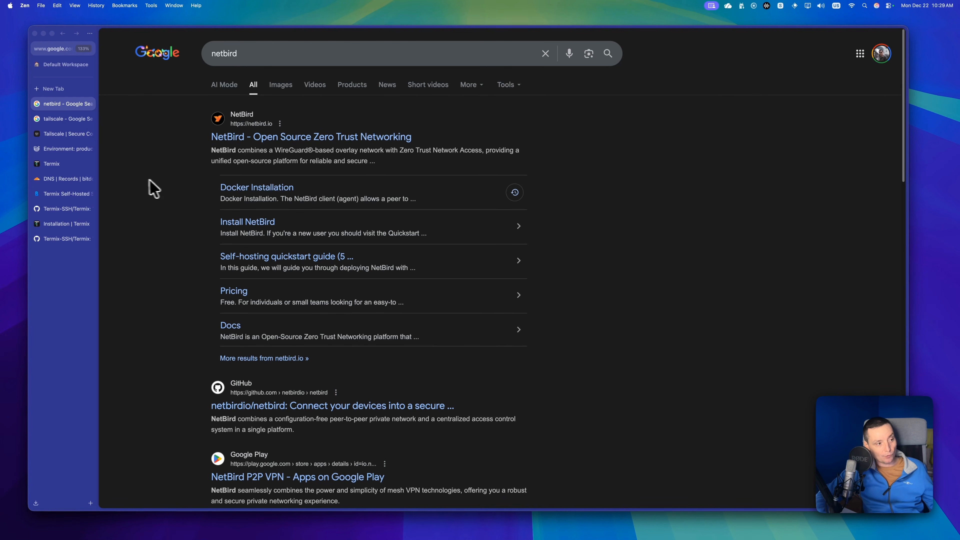
Return to Termix and open a terminal on cloudarm and the file manager for dokploy.
left_click(71, 166)
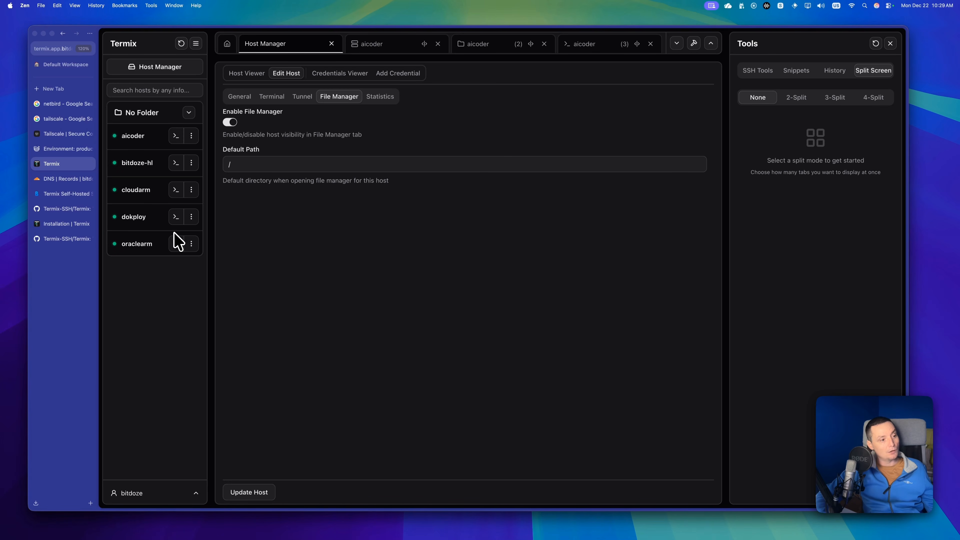
left_click(175, 190)
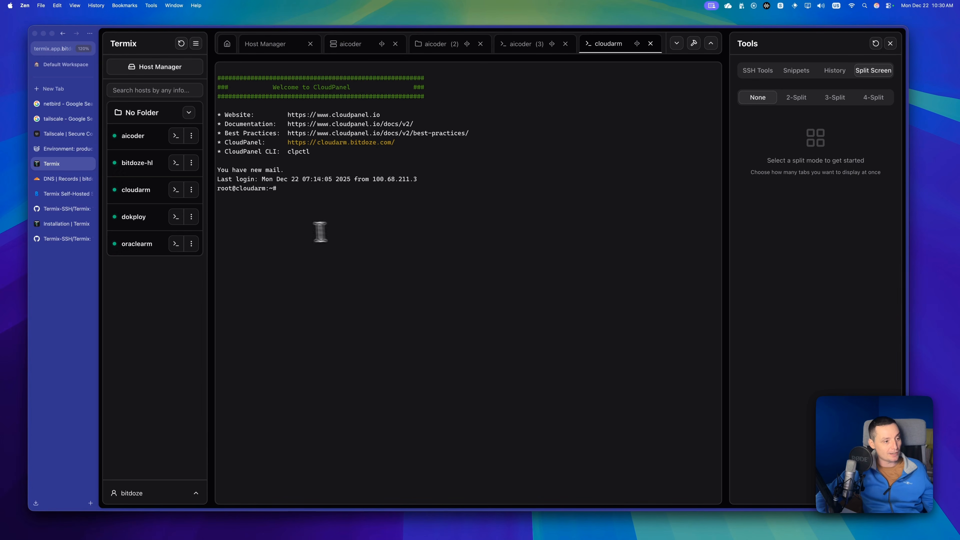
left_click(191, 217)
left_click(250, 237)
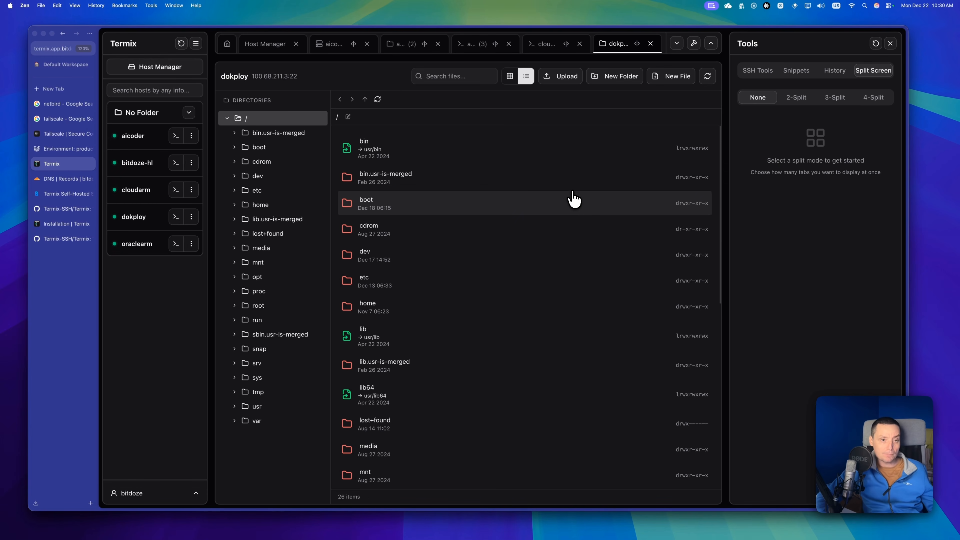
Close the dokploy, cloudarm and all aicoder session tabs, keeping the Host Manager tab open.
left_click(650, 43)
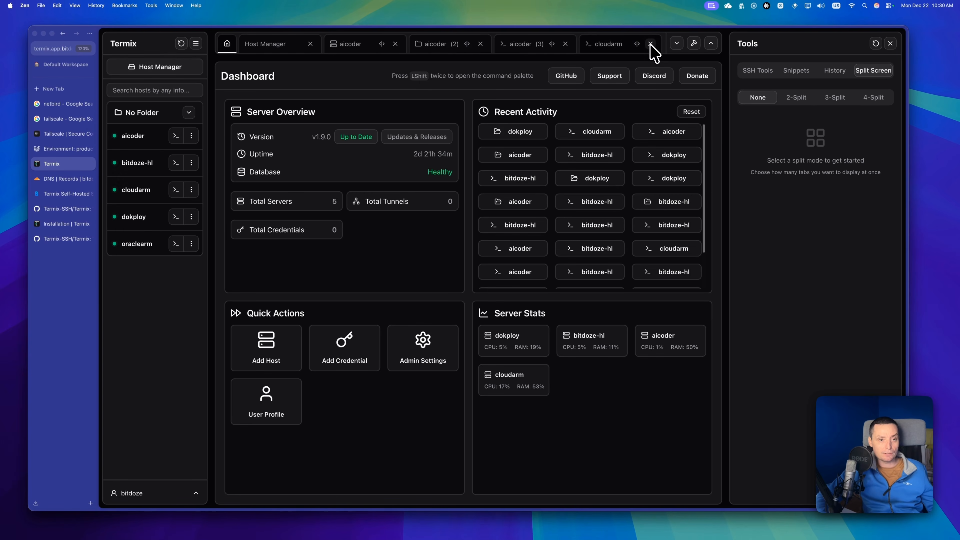
left_click(651, 43)
left_click(651, 43)
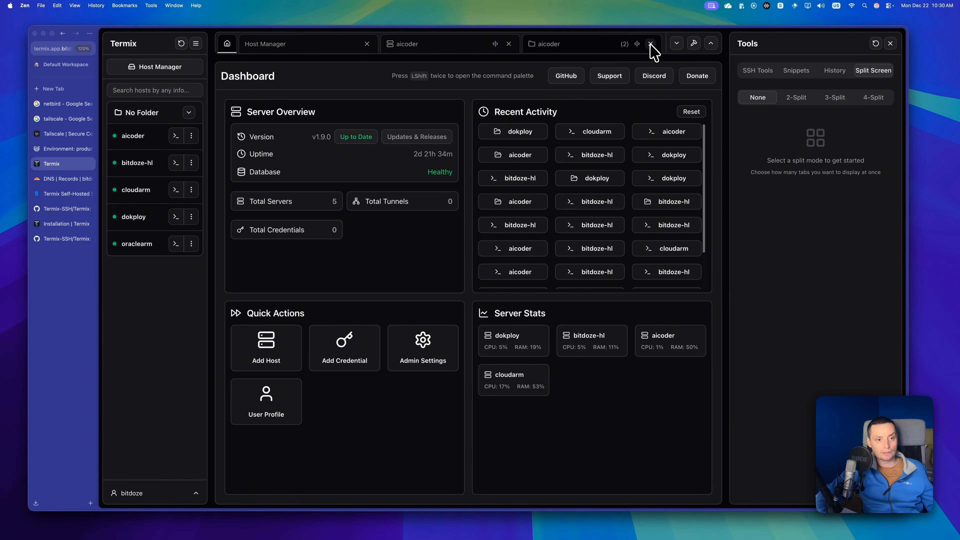
left_click(651, 43)
left_click(633, 43)
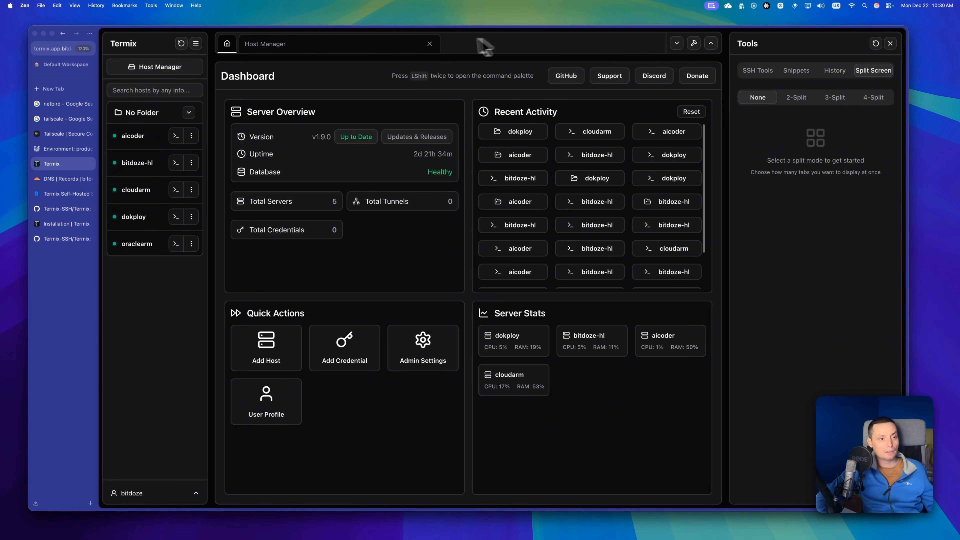
Close the Host Manager tab and the Tools sidebar, leaving only the dashboard open.
left_click(430, 43)
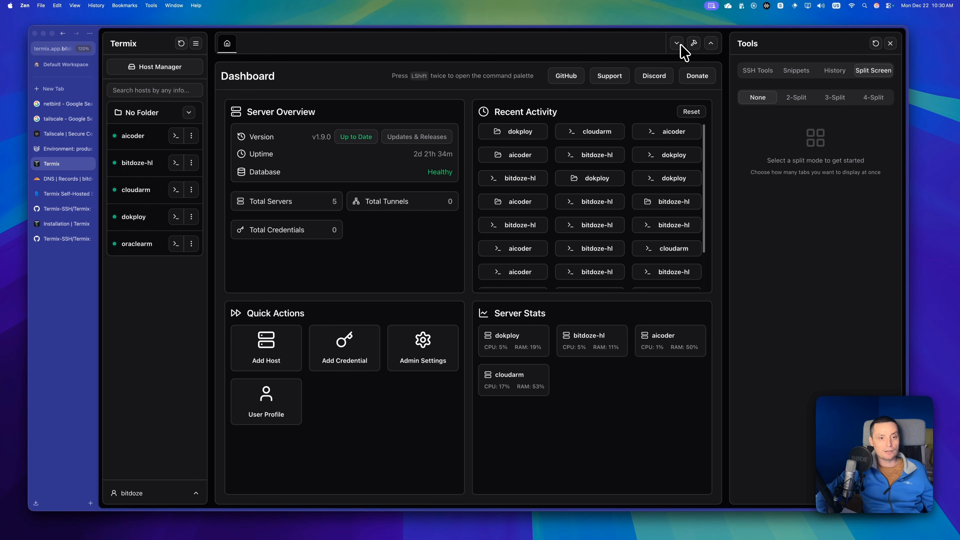
left_click(891, 45)
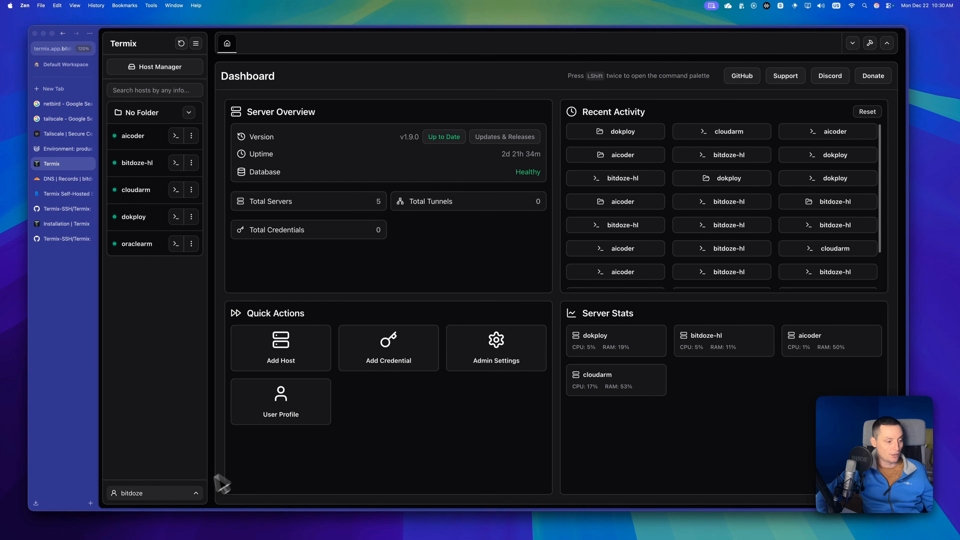
Open the user profile and examine its available interface languages and its two-factor authentication and password settings.
left_click(194, 493)
left_click(153, 442)
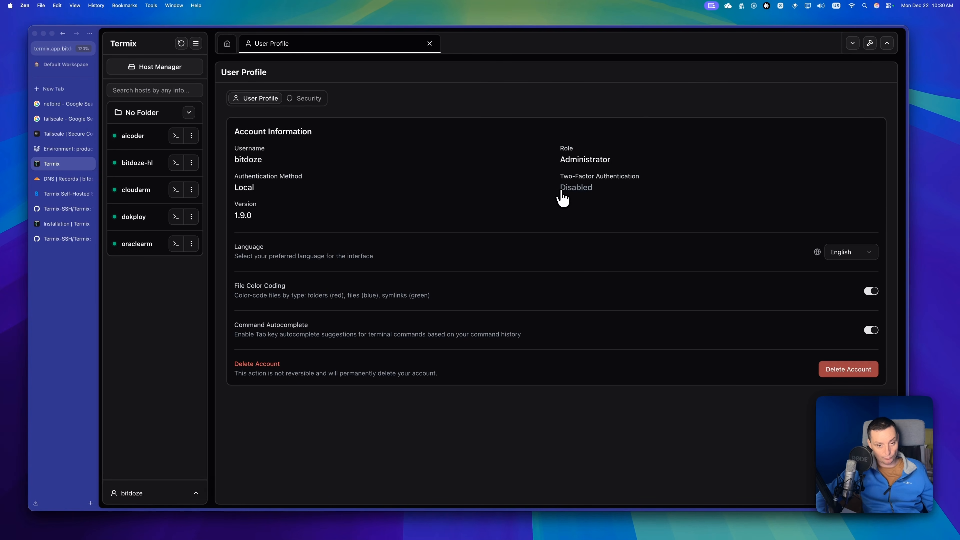
left_click(855, 251)
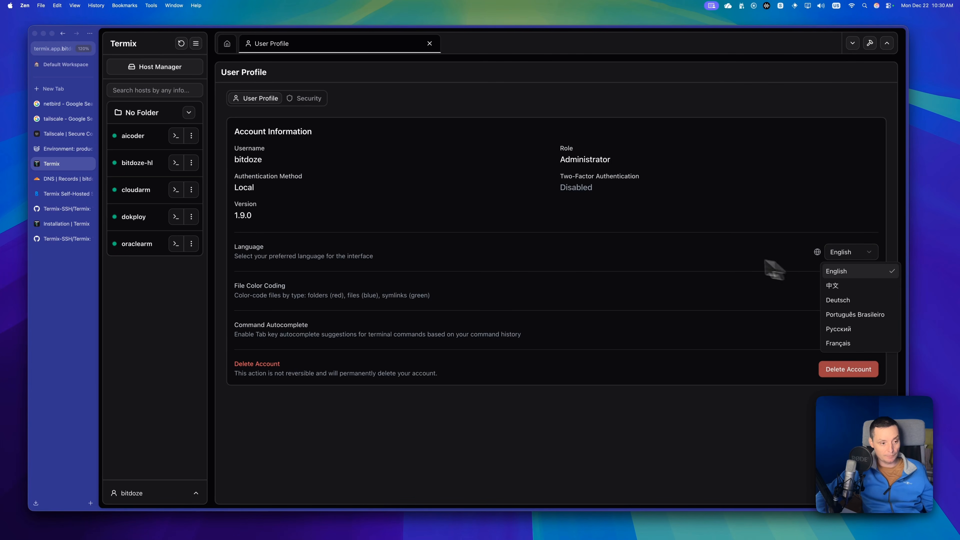
left_click(772, 268)
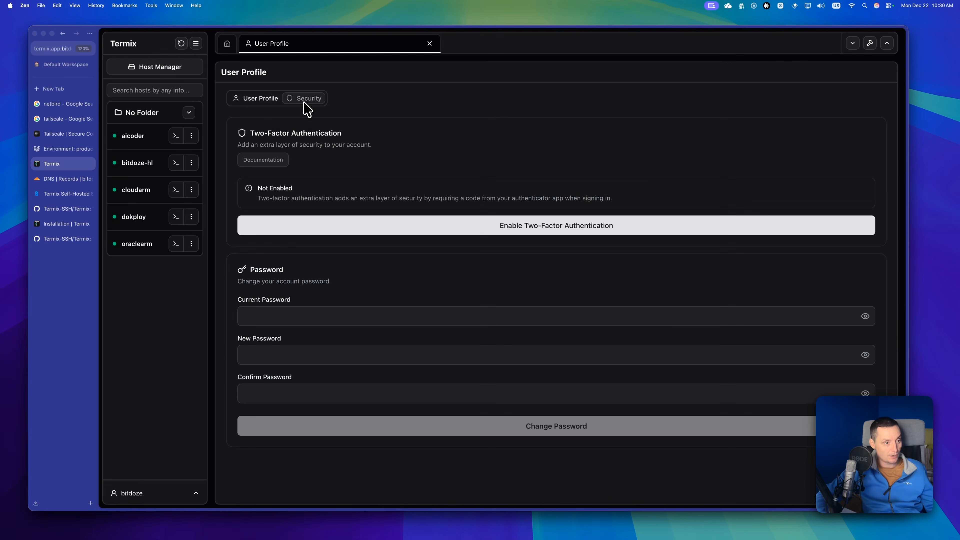
left_click(304, 100)
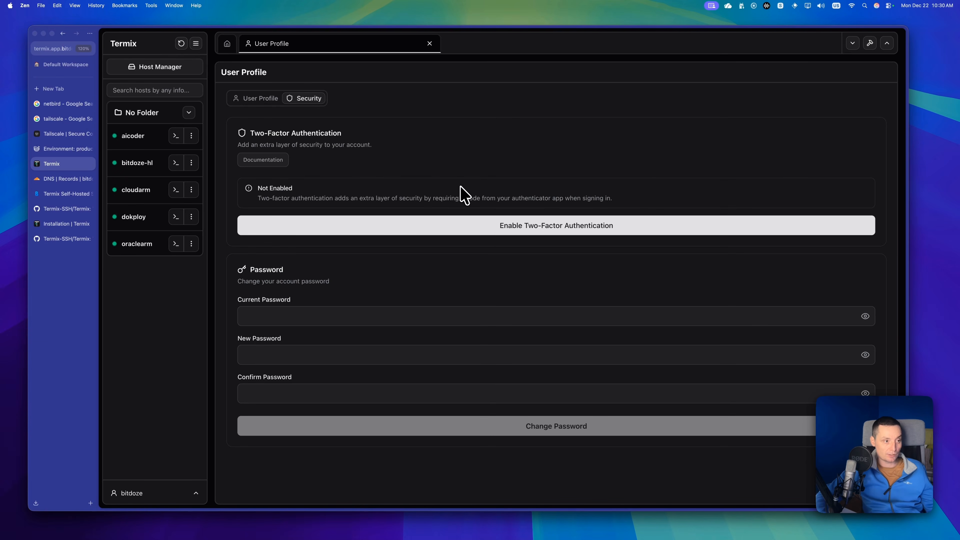
left_click(256, 99)
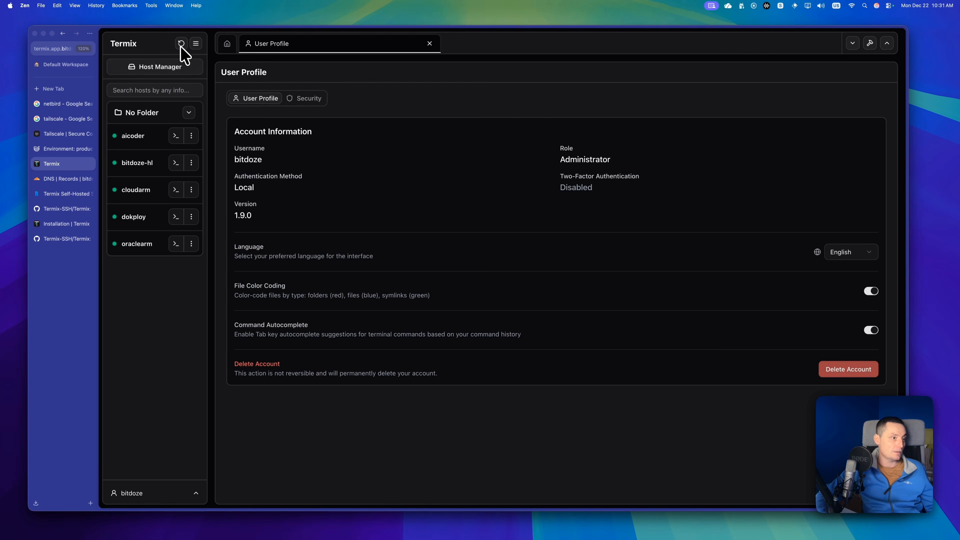
Hide and restore the host list sidebar, widen it and reset it to its default width.
left_click(196, 43)
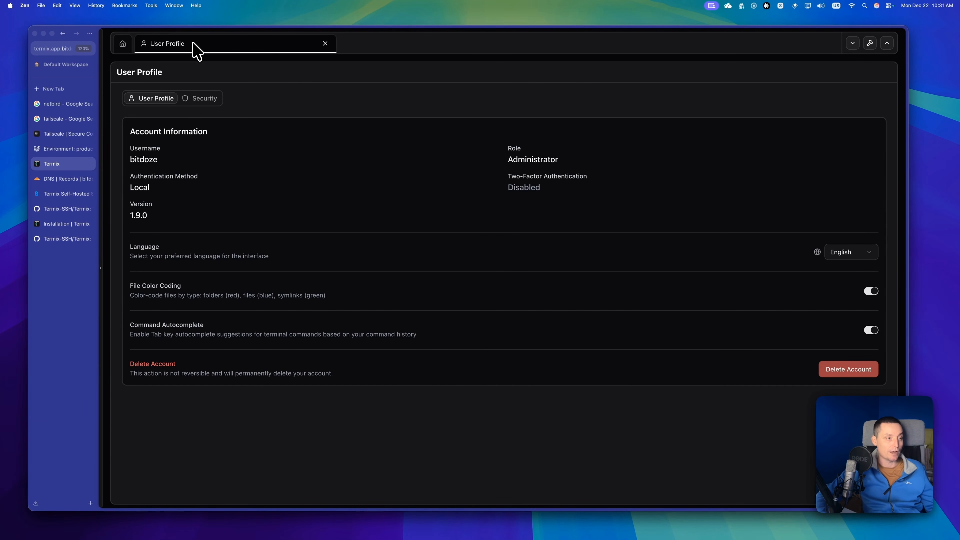
left_click(100, 270)
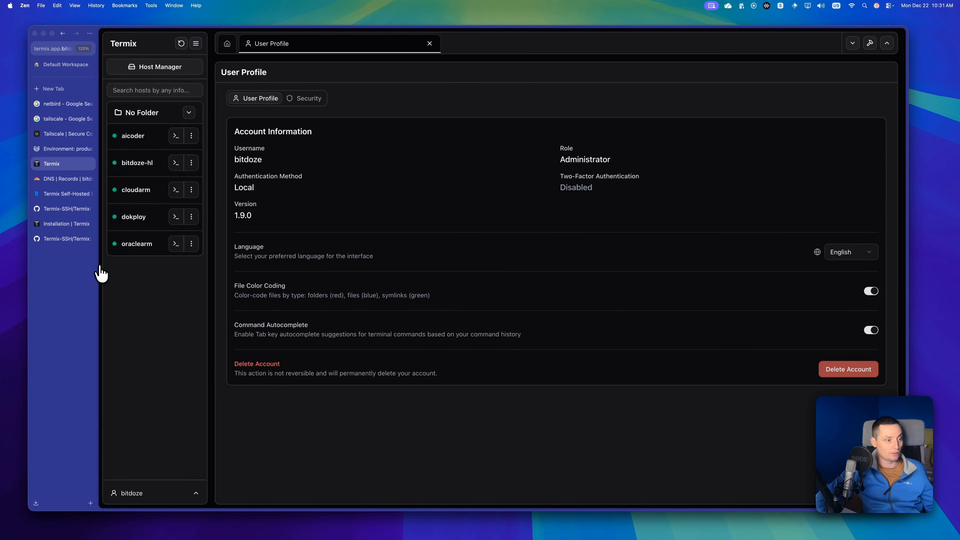
left_click_drag(210, 184, 382, 193)
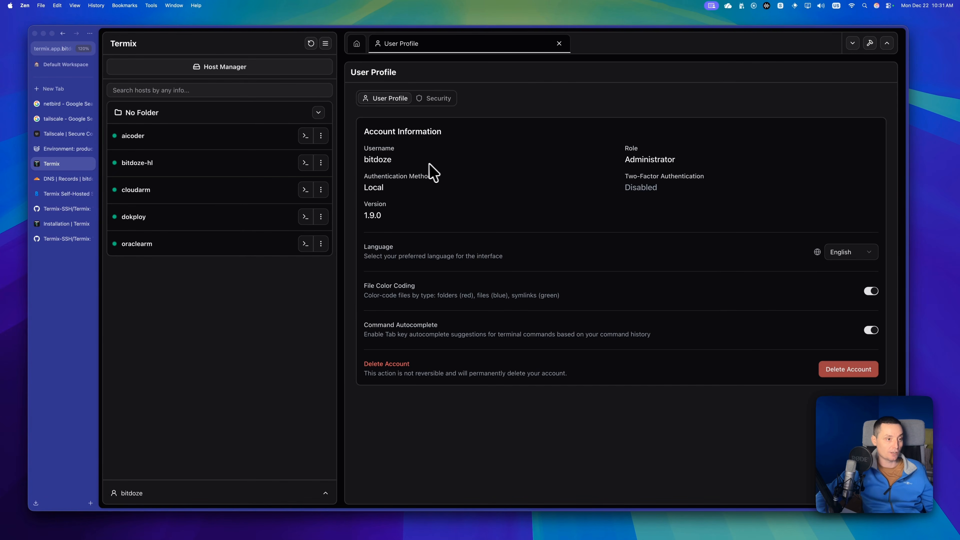
left_click(312, 44)
Open the Host Manager, and collapse and re-expand the No Folder group in the host list.
left_click(166, 72)
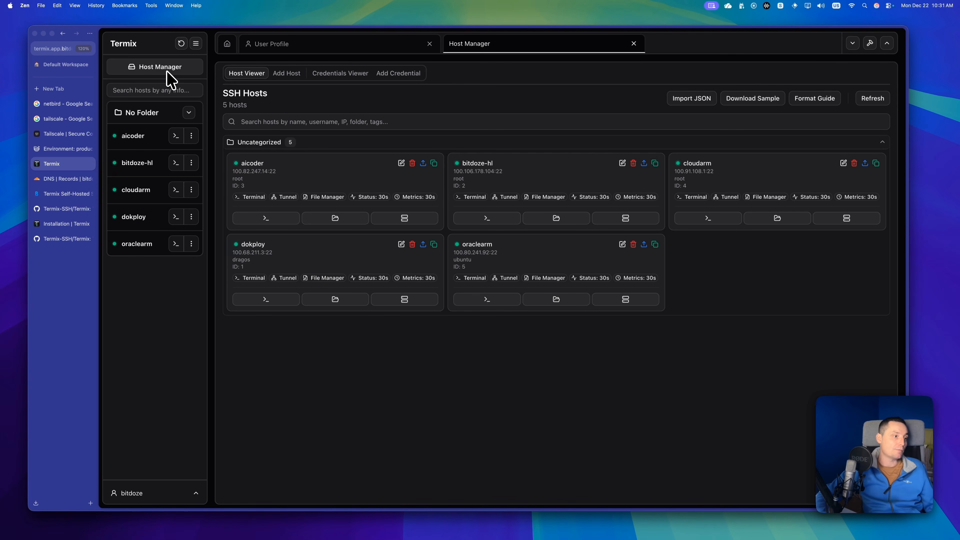
left_click(190, 114)
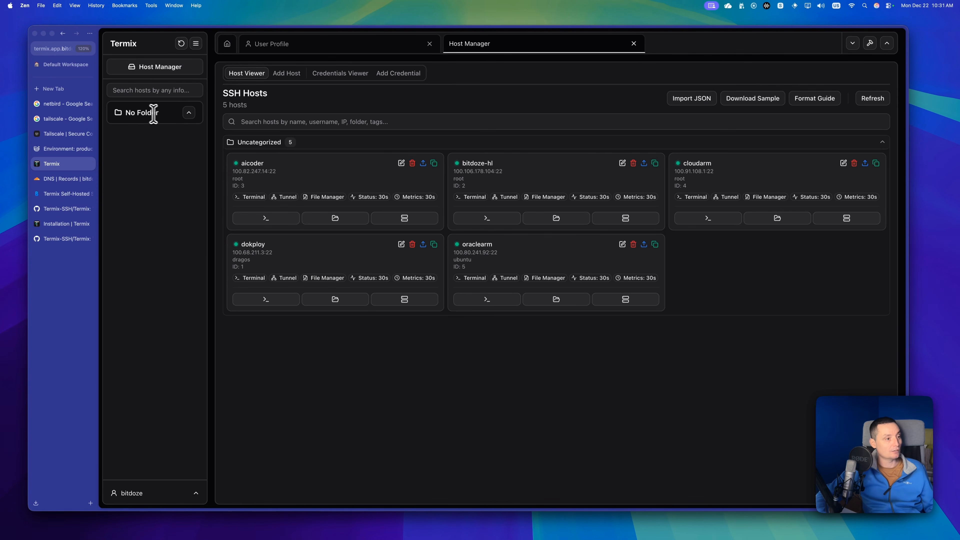
left_click(185, 113)
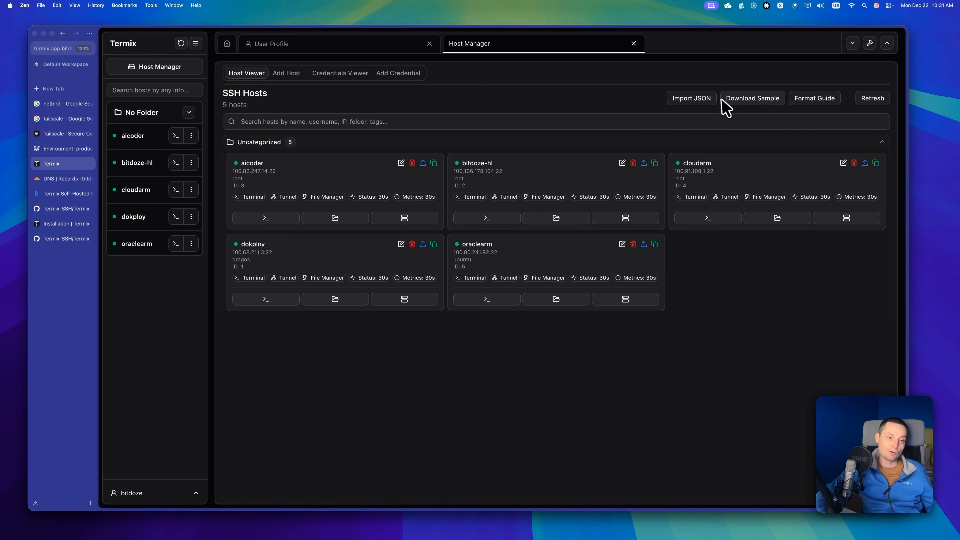
Download the sample host import file and view the SSH JSON import format guide before returning to Termix.
left_click(757, 102)
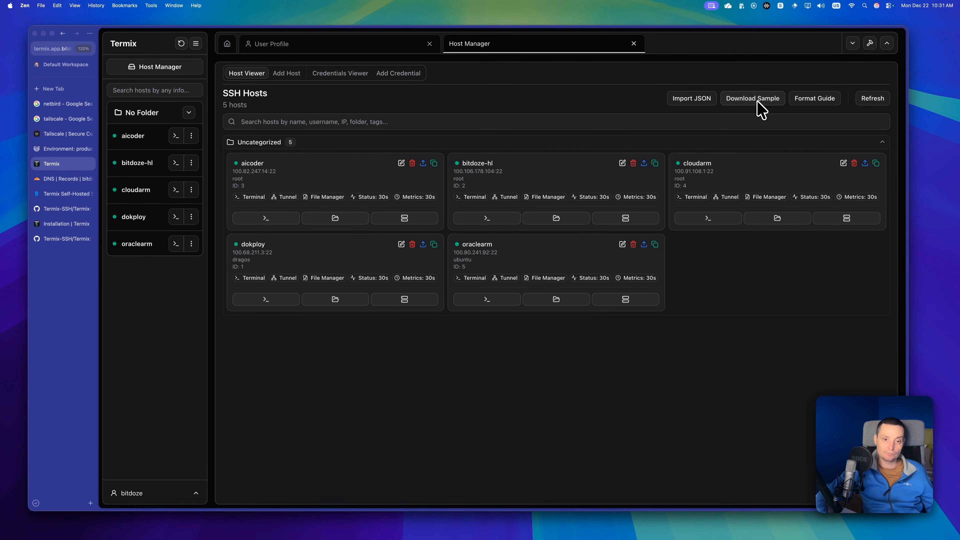
left_click(820, 99)
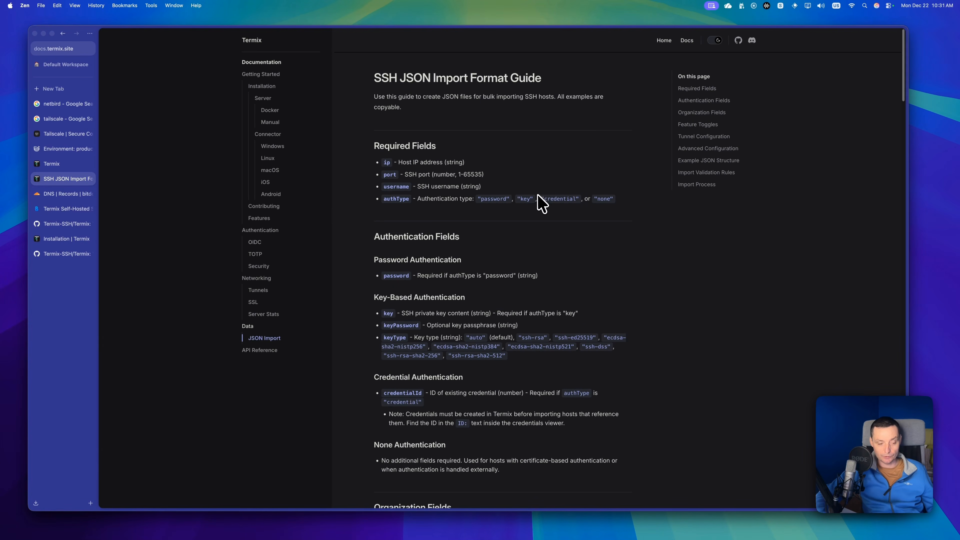
left_click(53, 164)
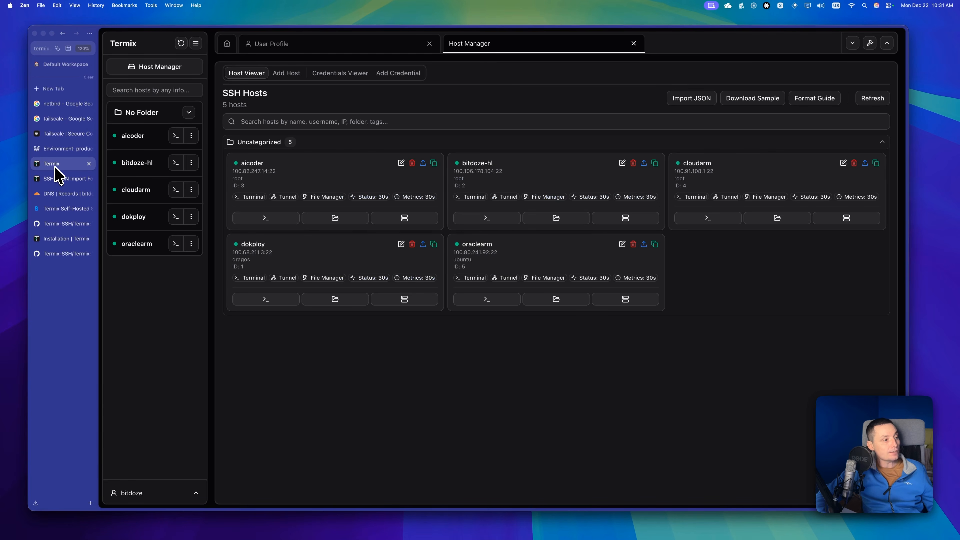